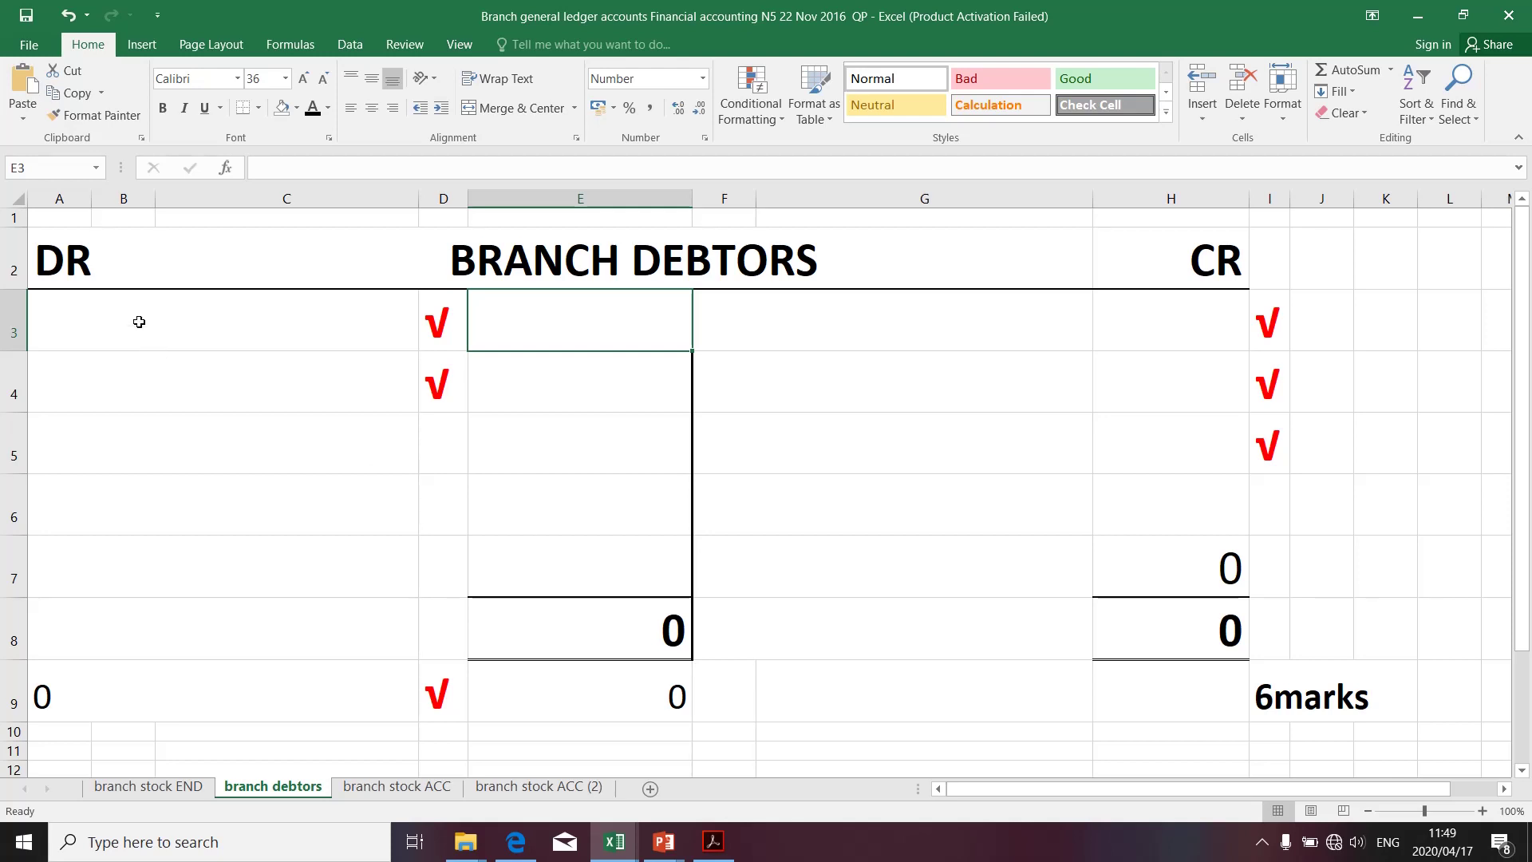
Step: Review the account's DR and CR headings, amount cells E3 and H3, and the E9 balance formula
{"action": "left_click", "coordinate": [69, 262]}
{"action": "left_click", "coordinate": [1171, 280]}
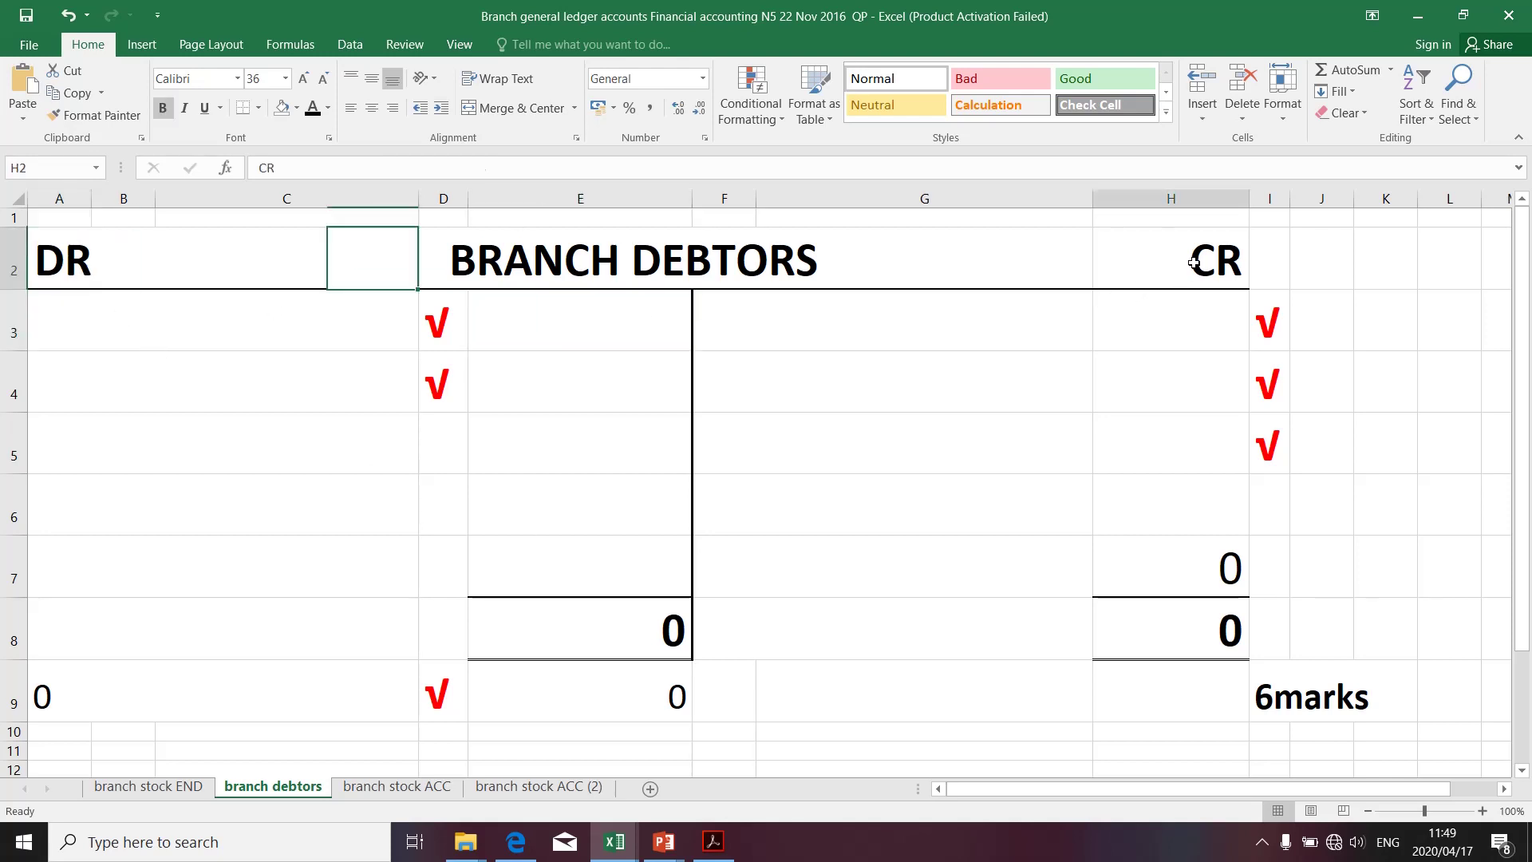
{"action": "left_click", "coordinate": [613, 315]}
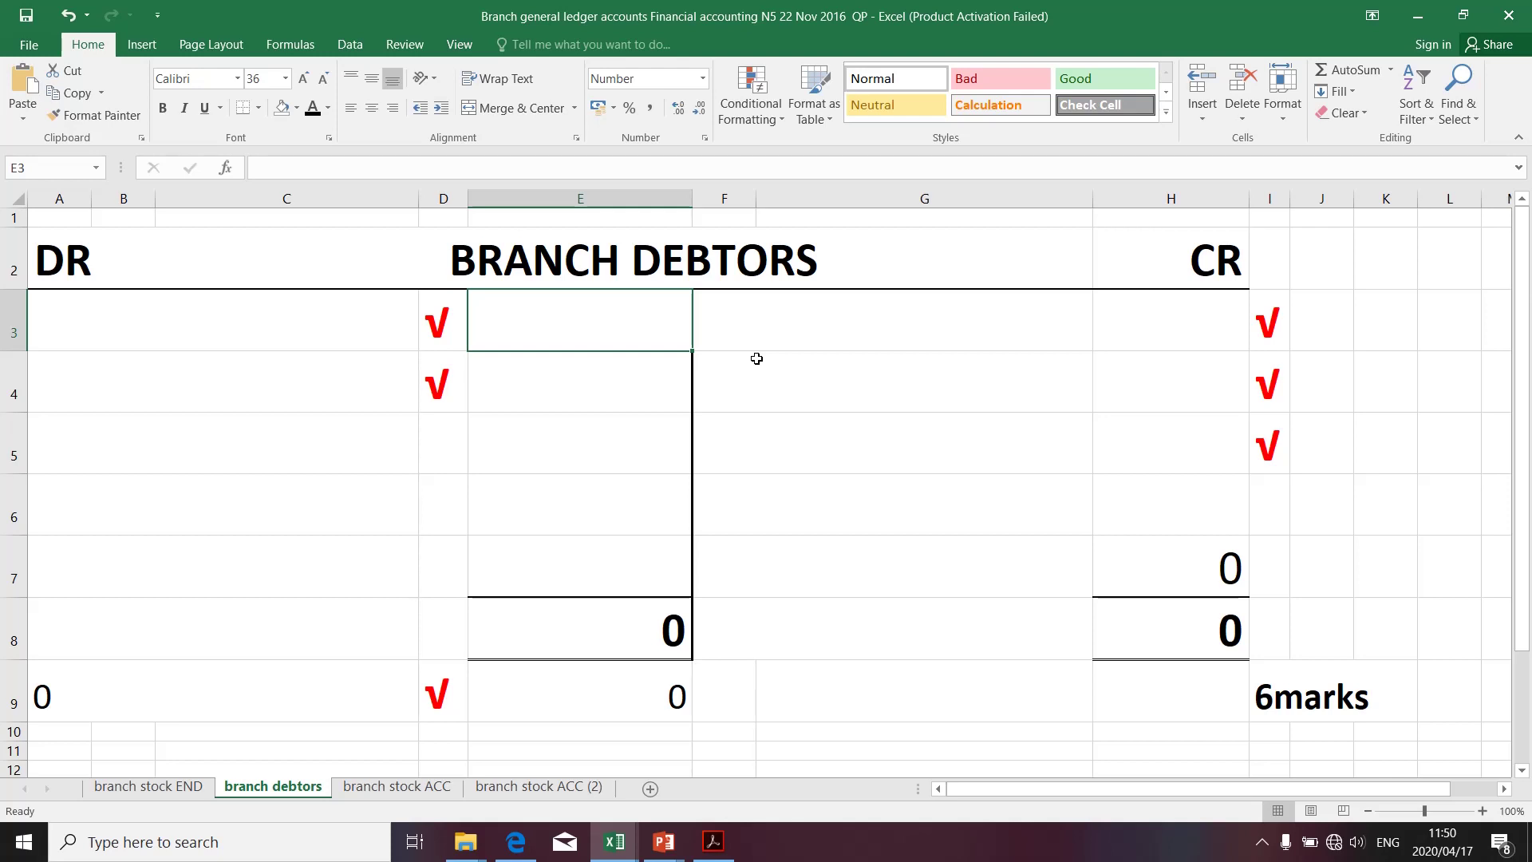
{"action": "left_click", "coordinate": [1138, 325]}
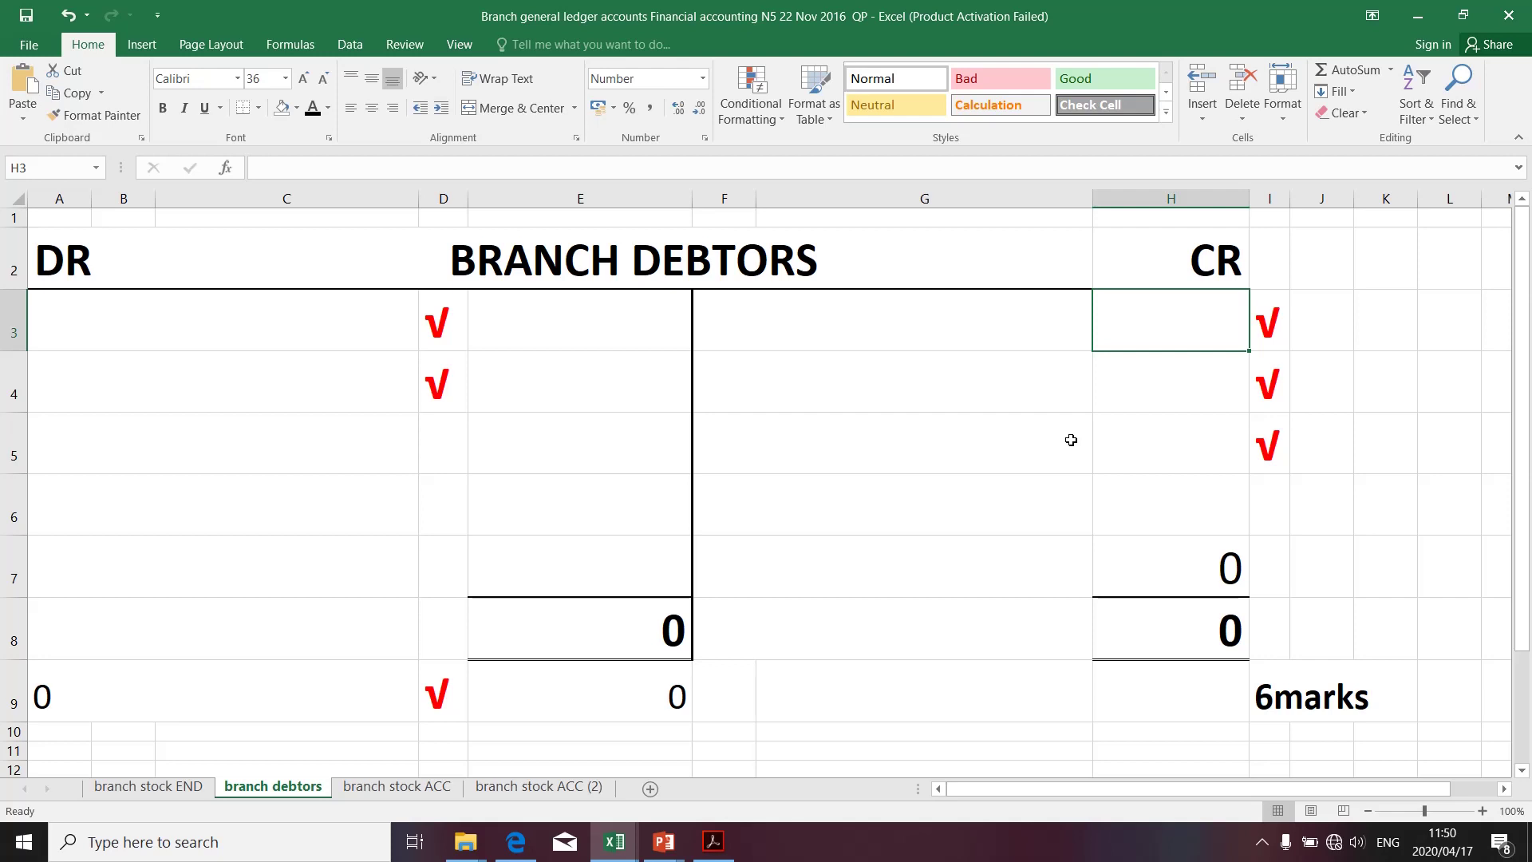
{"action": "left_click", "coordinate": [627, 339]}
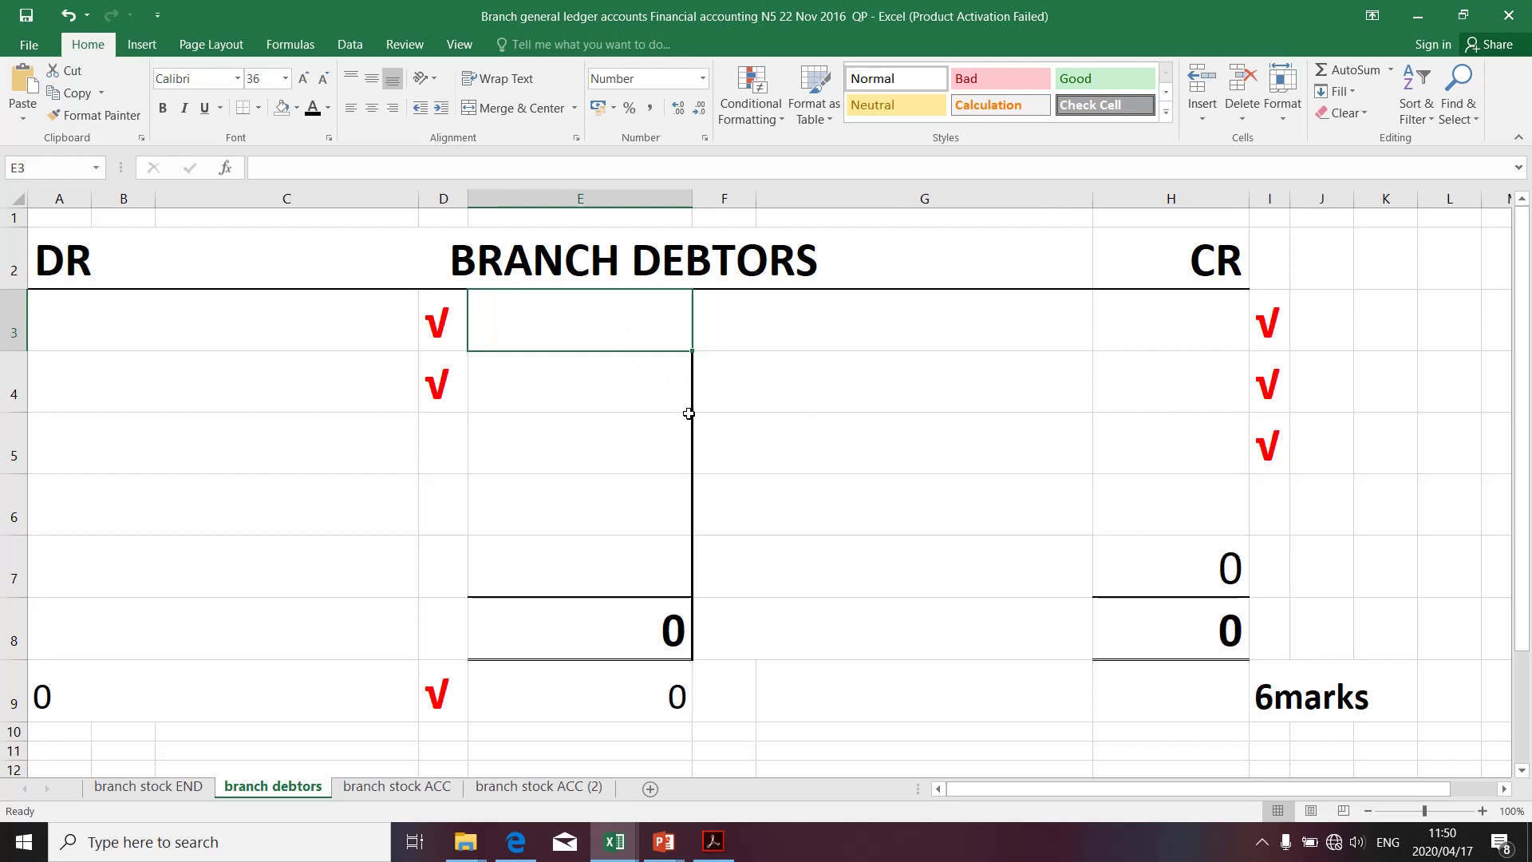
{"action": "left_click", "coordinate": [1096, 333]}
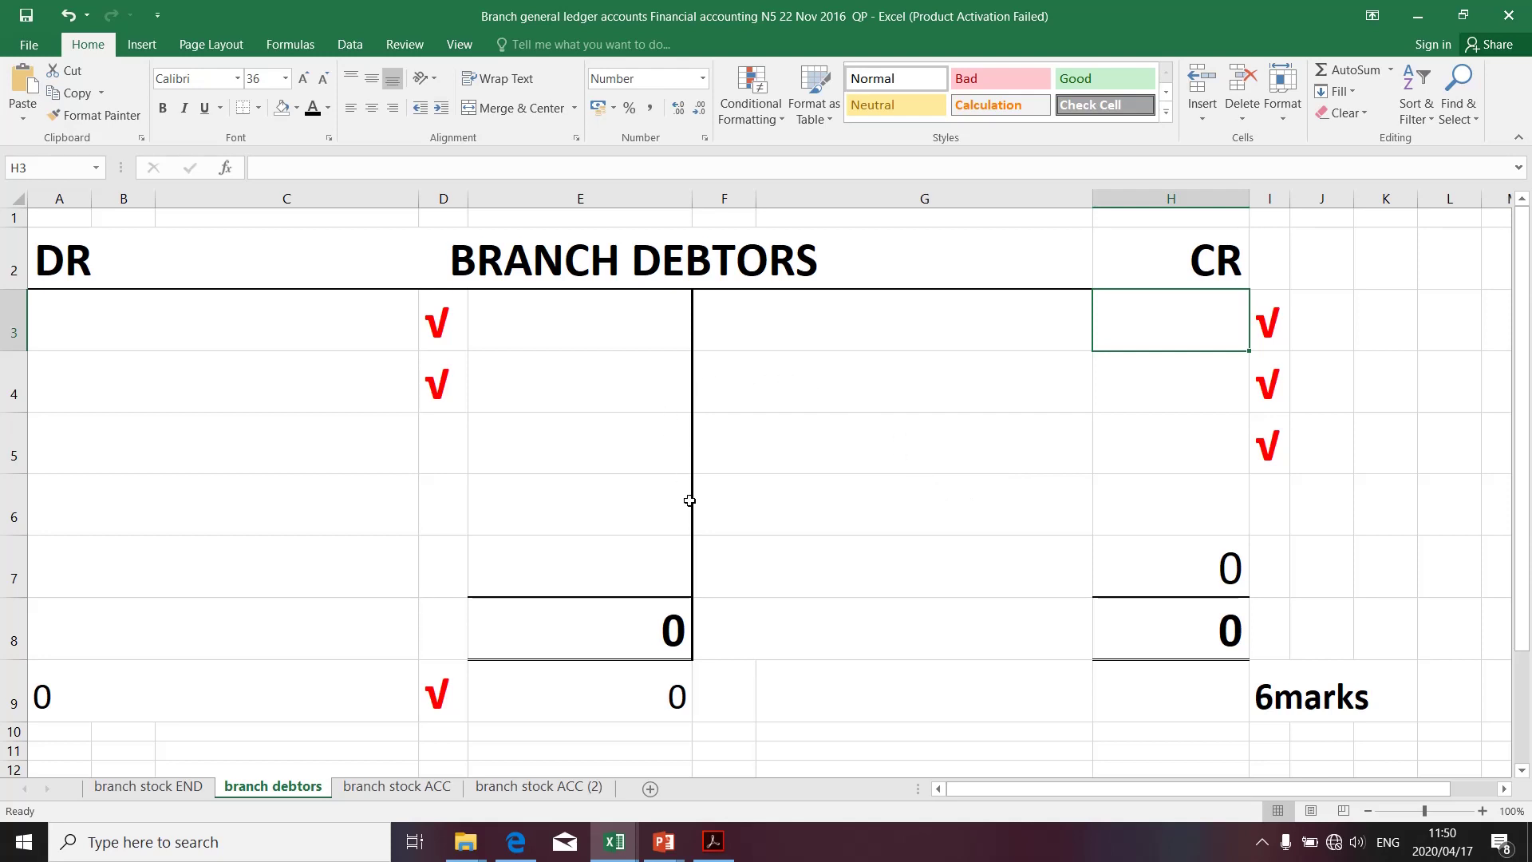
{"action": "left_click", "coordinate": [616, 685]}
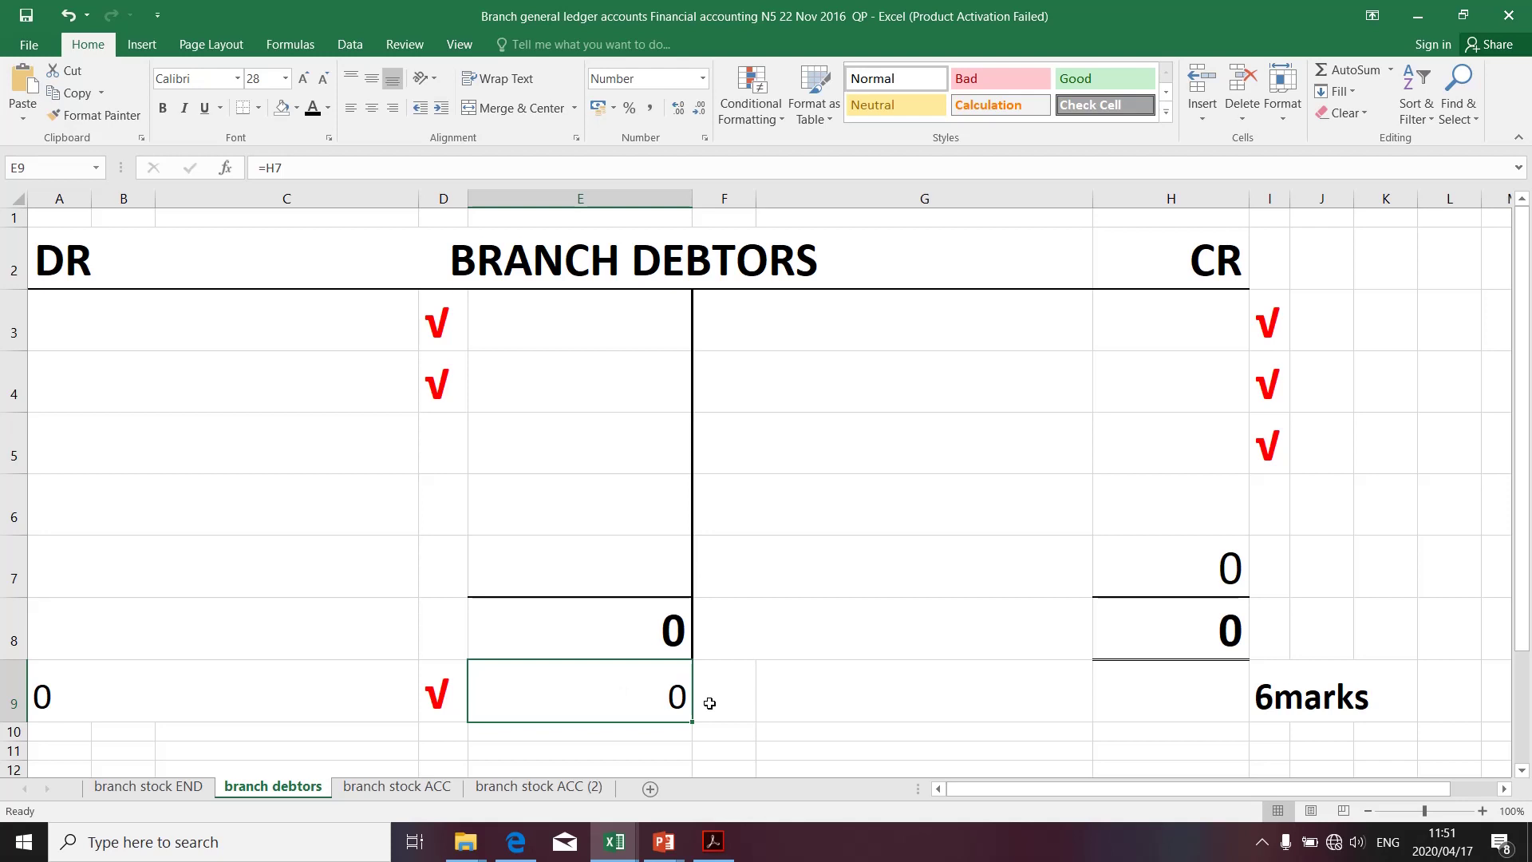
{"action": "left_click", "coordinate": [570, 300]}
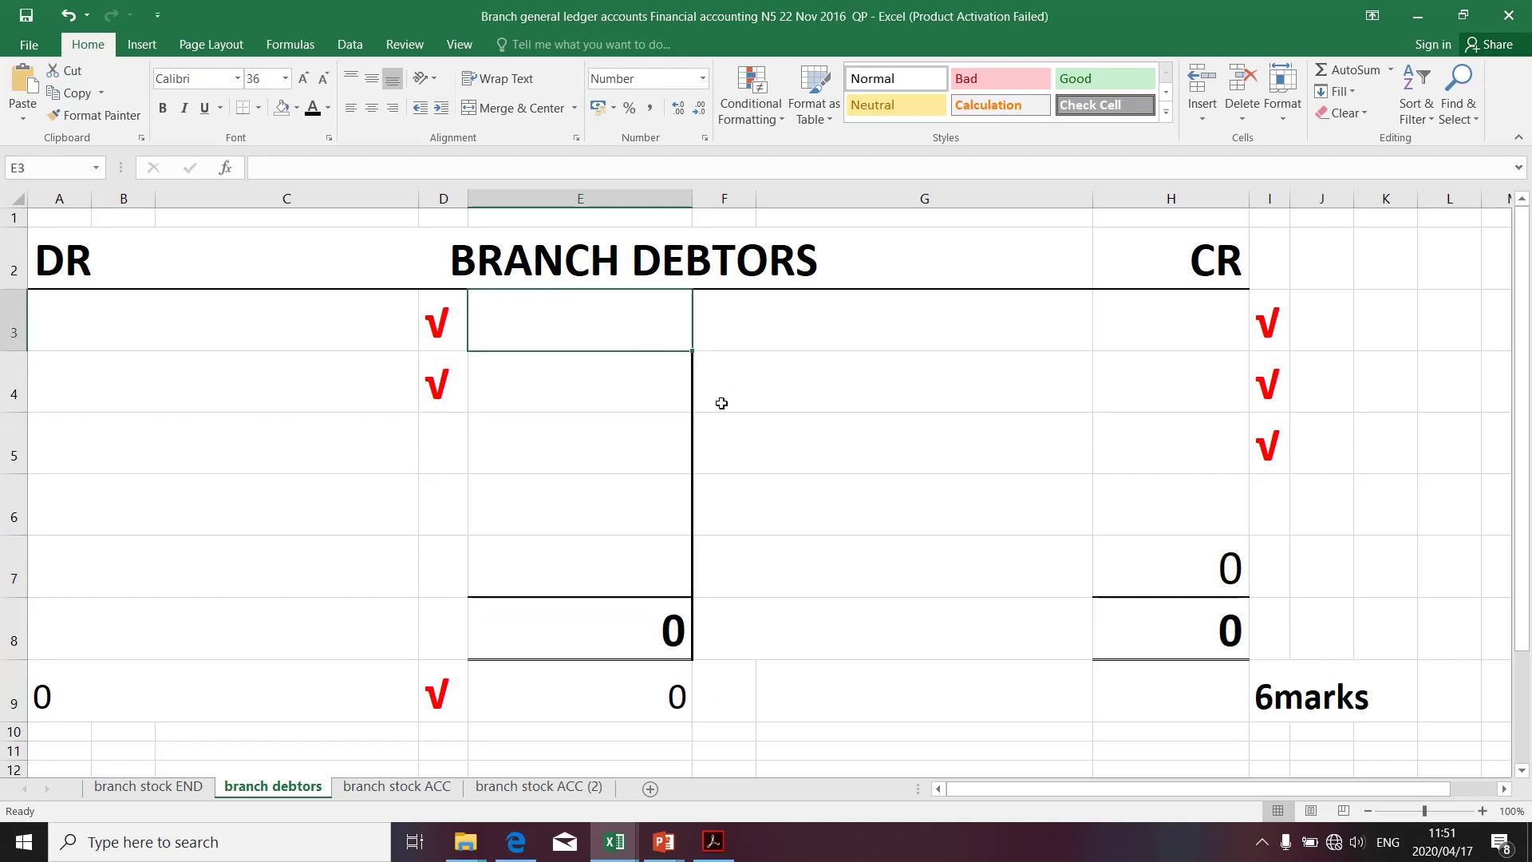
Step: Find the Sundry debtors opening figure of 8 080 in Question 2 of the PDF
{"action": "key", "text": "alt+Tab"}
{"action": "key", "text": "Tab"}
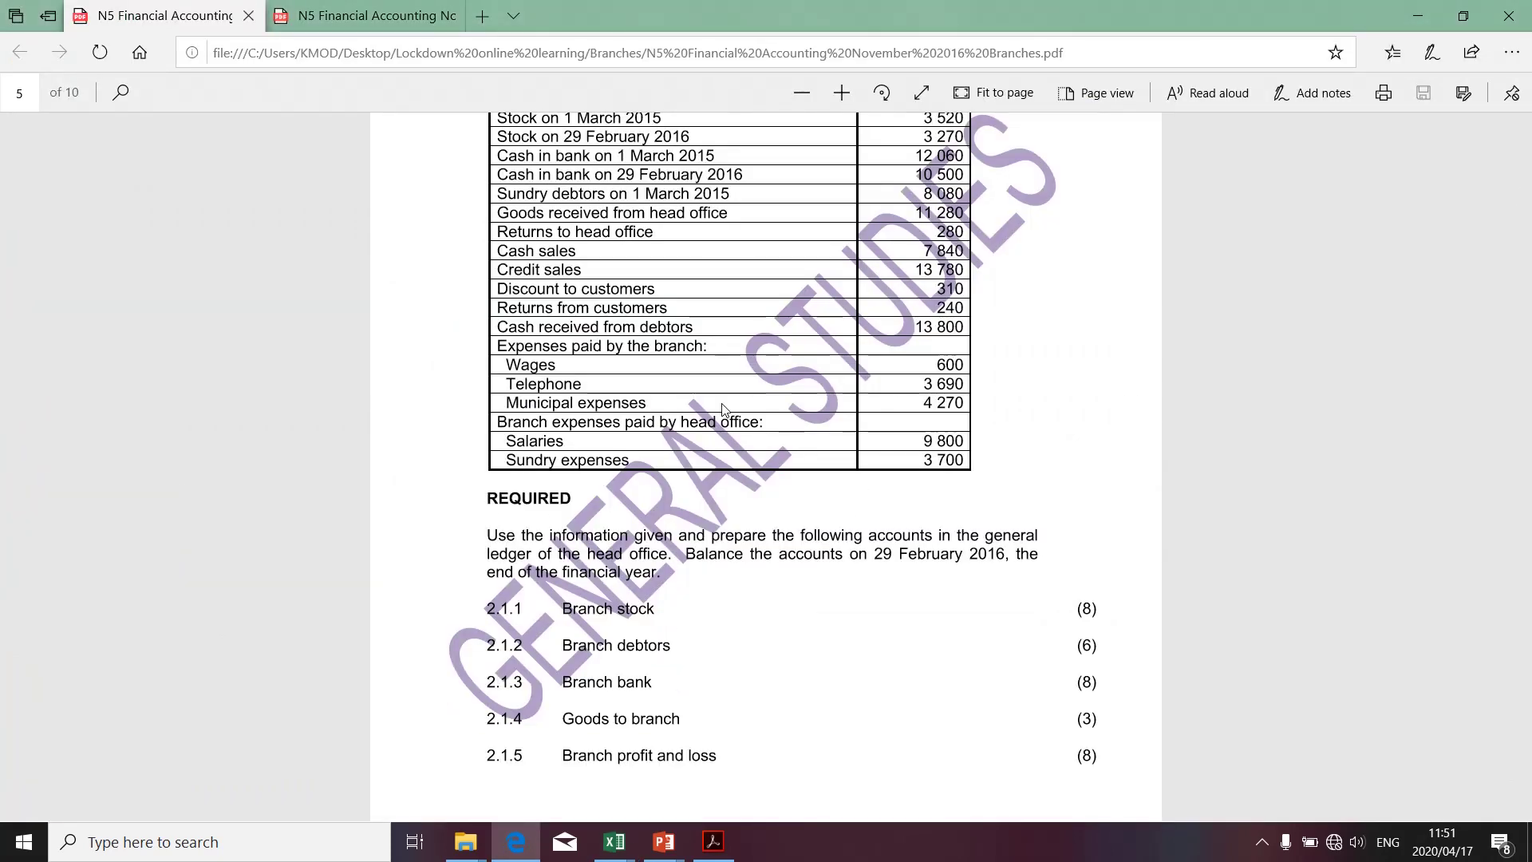
{"action": "scroll", "coordinate": [722, 409], "scroll_direction": "up", "scroll_amount": 3}
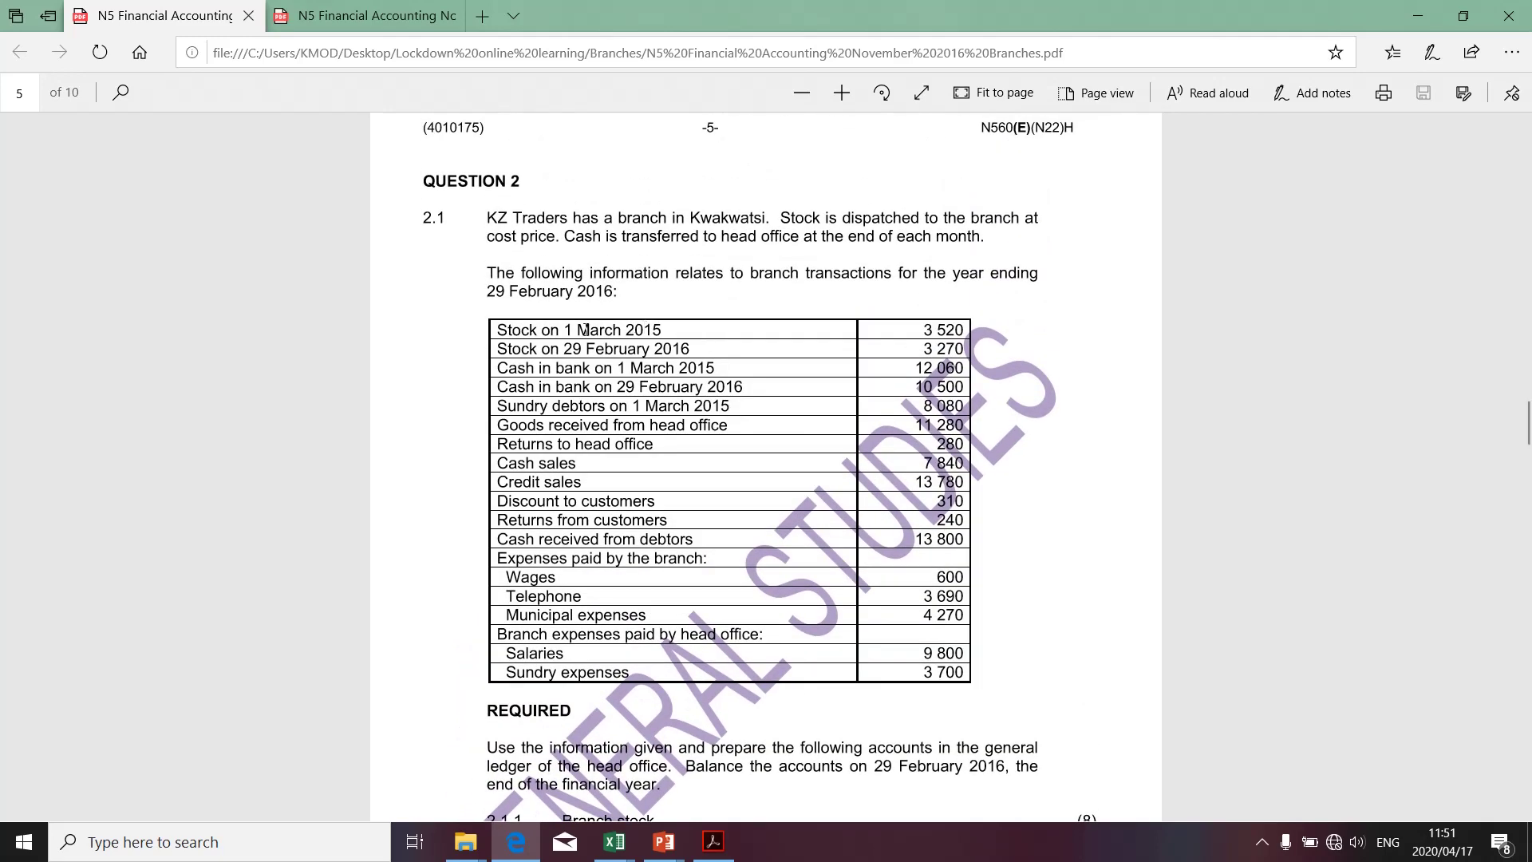
{"action": "left_click_drag", "start_coordinate": [501, 329], "coordinate": [958, 386]}
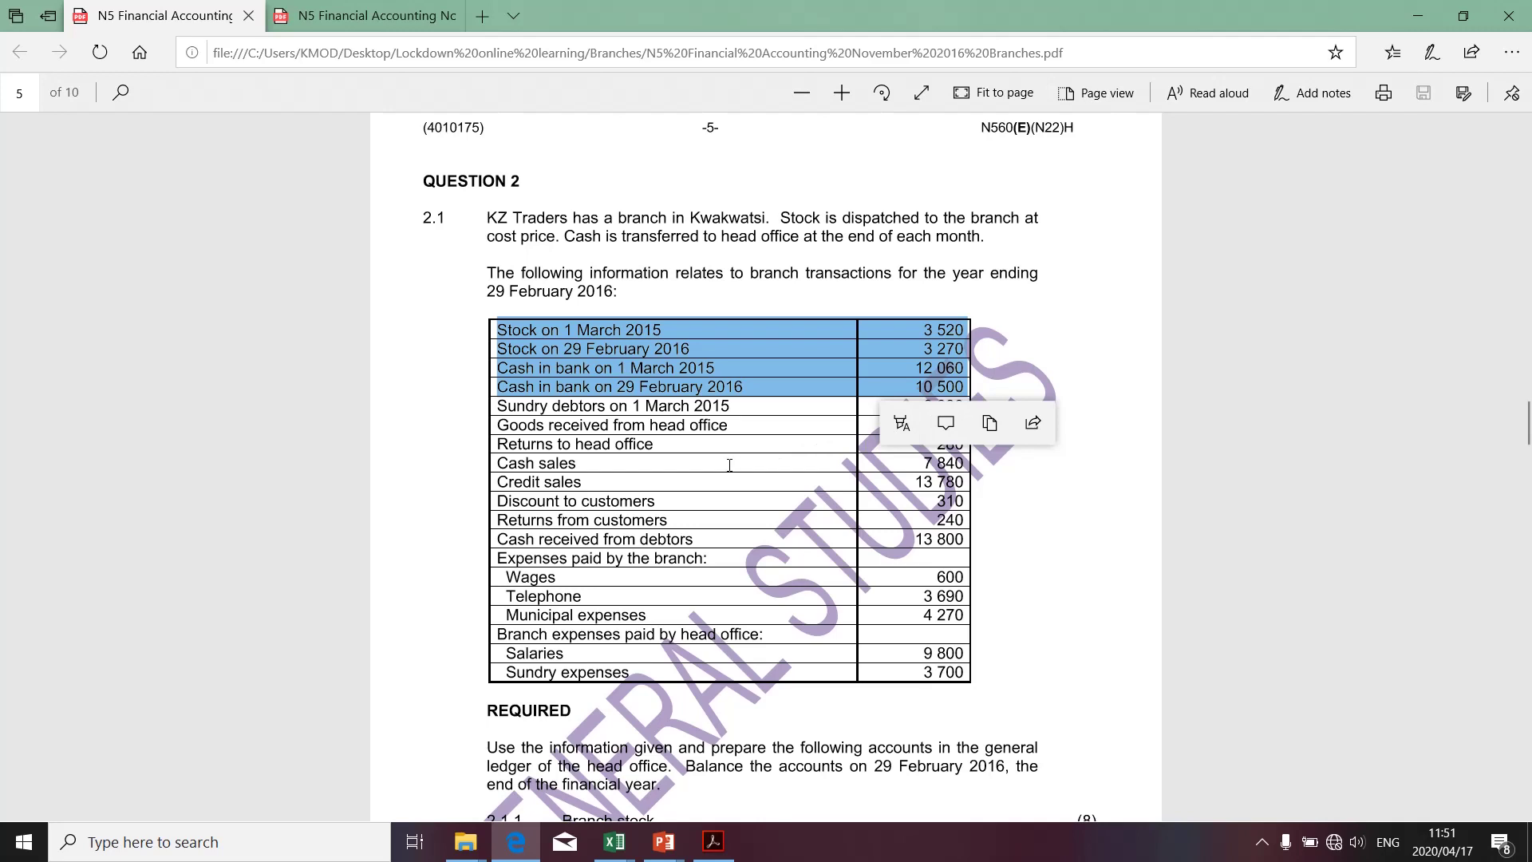
{"action": "left_click_drag", "start_coordinate": [500, 409], "coordinate": [606, 416]}
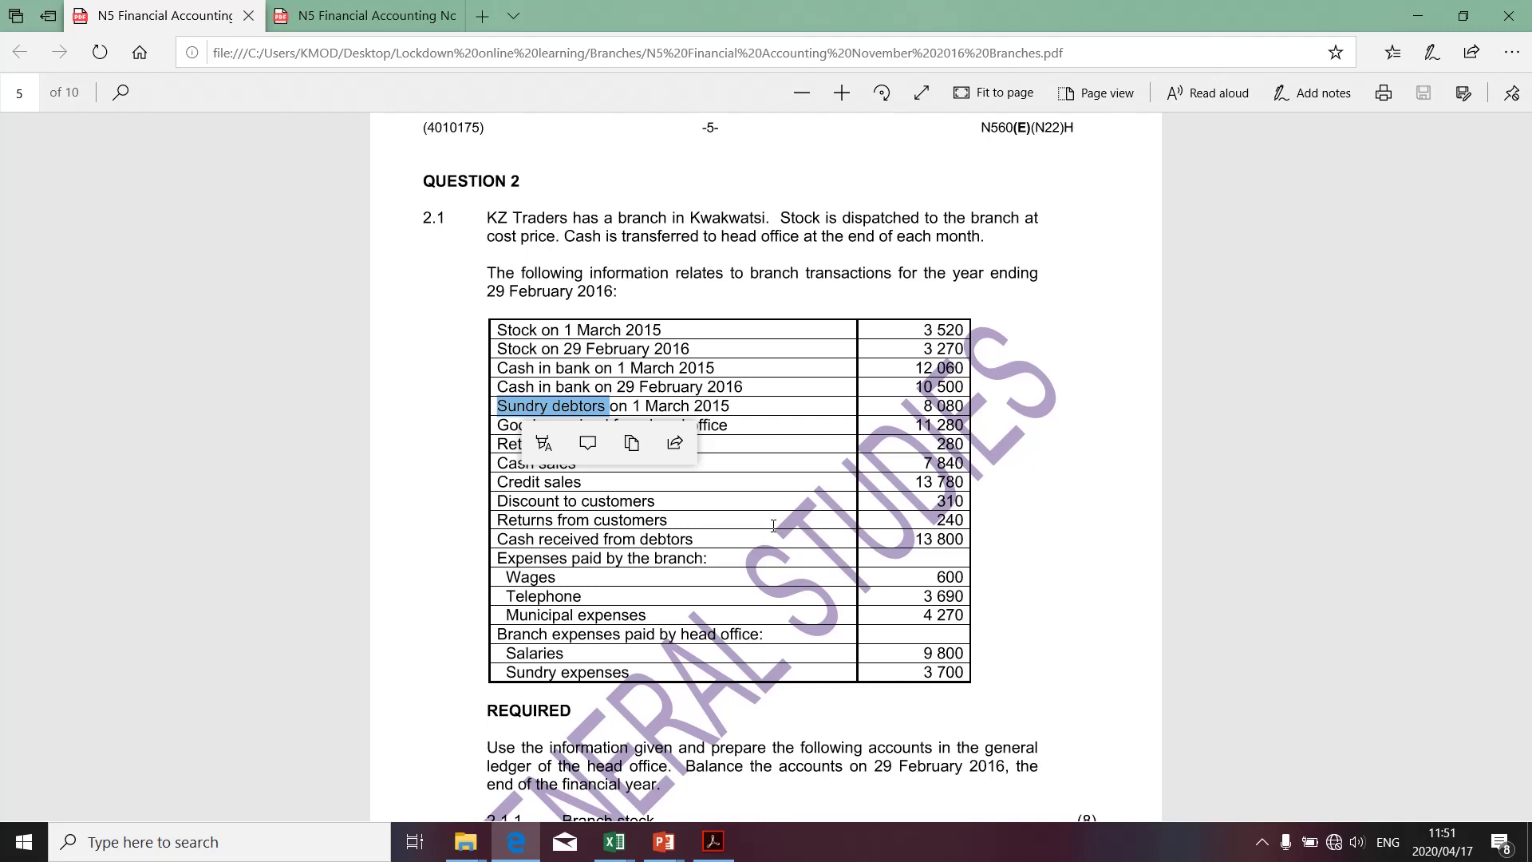
{"action": "mouse_move", "coordinate": [912, 409]}
{"action": "left_mouse_down"}
{"action": "mouse_move", "coordinate": [941, 407]}
{"action": "mouse_move", "coordinate": [923, 406]}
{"action": "left_mouse_up"}
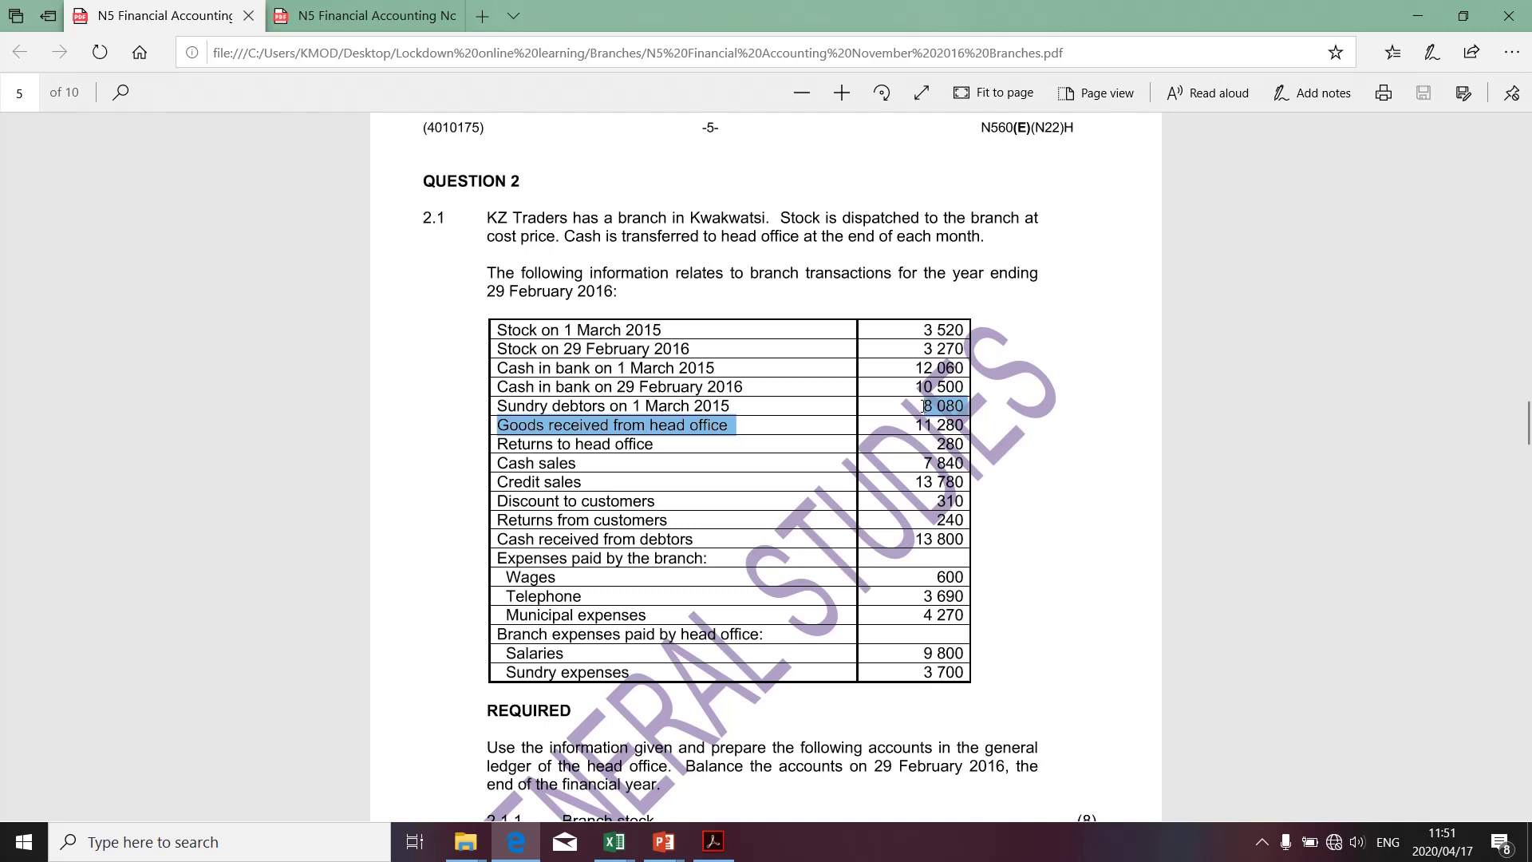
{"action": "left_click", "coordinate": [891, 447]}
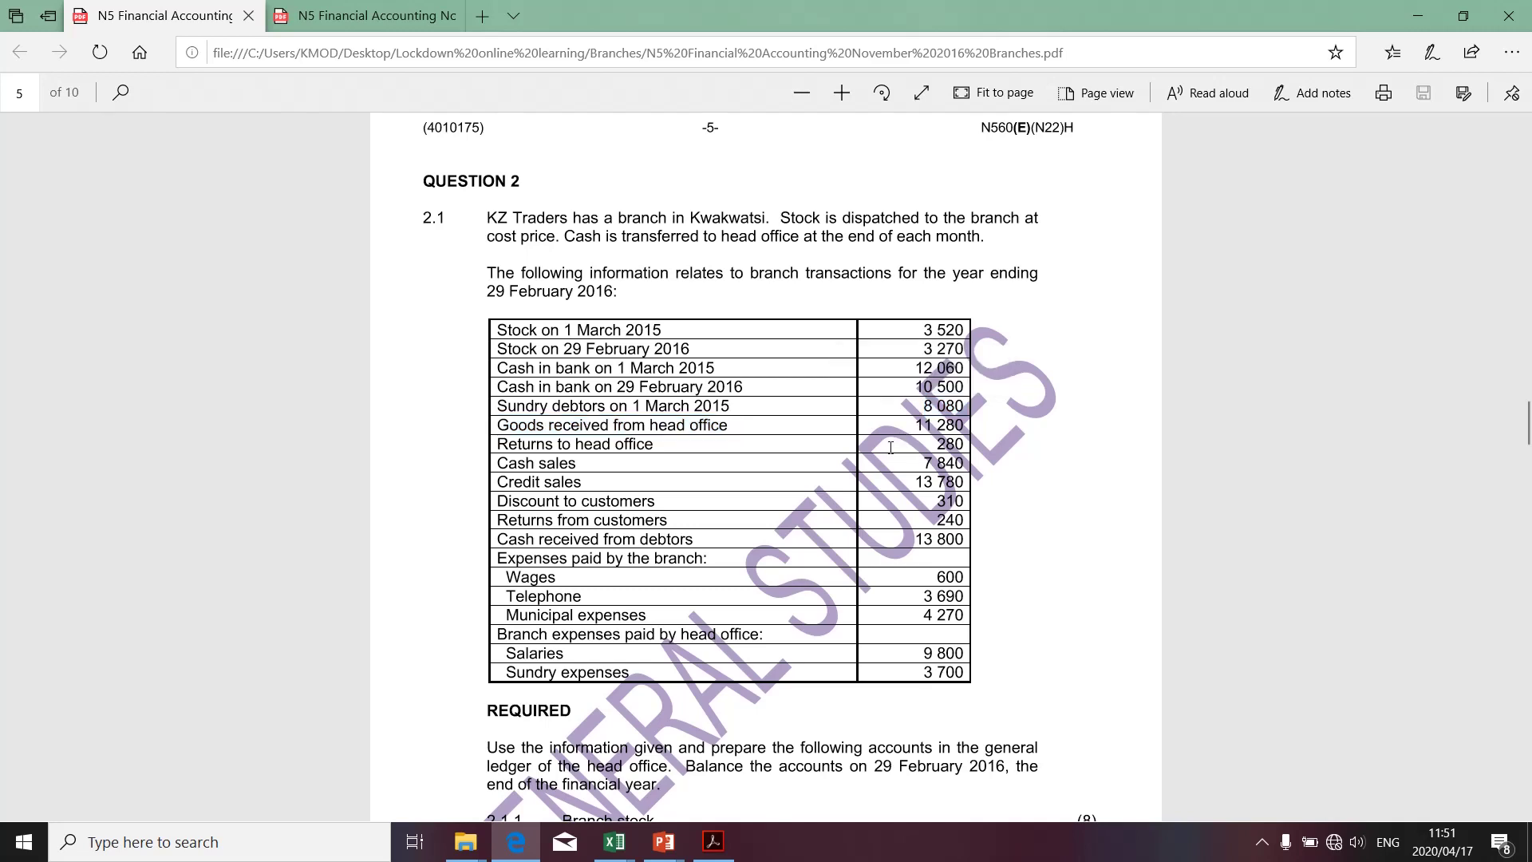
{"action": "key", "text": "alt+Tab"}
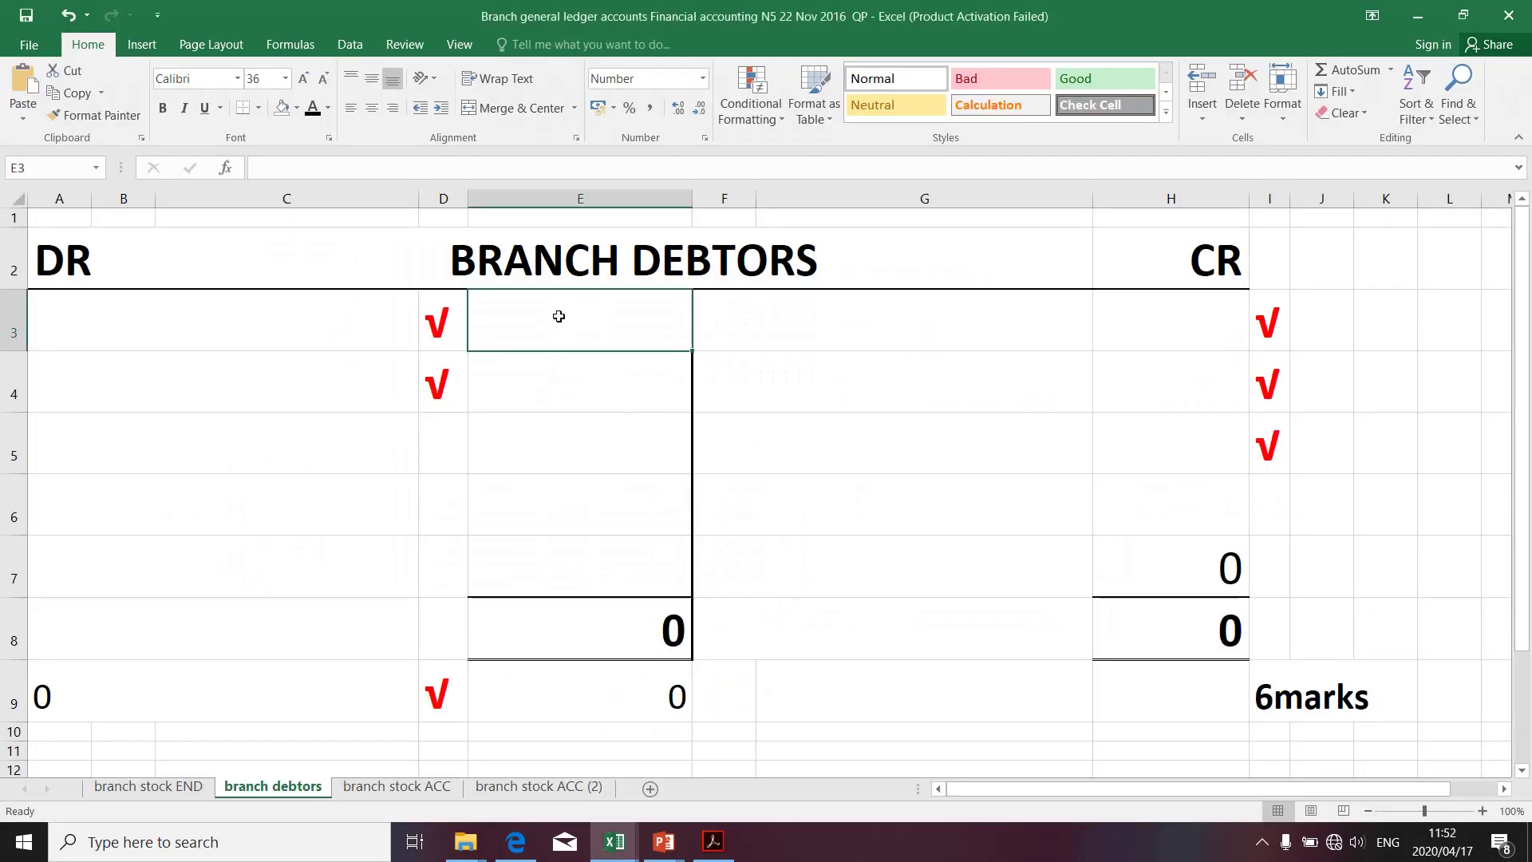
Step: Enter 8080 in E3 with the label 'Balance b/d' in A3 on the debit side
{"action": "type", "text": "8080"}
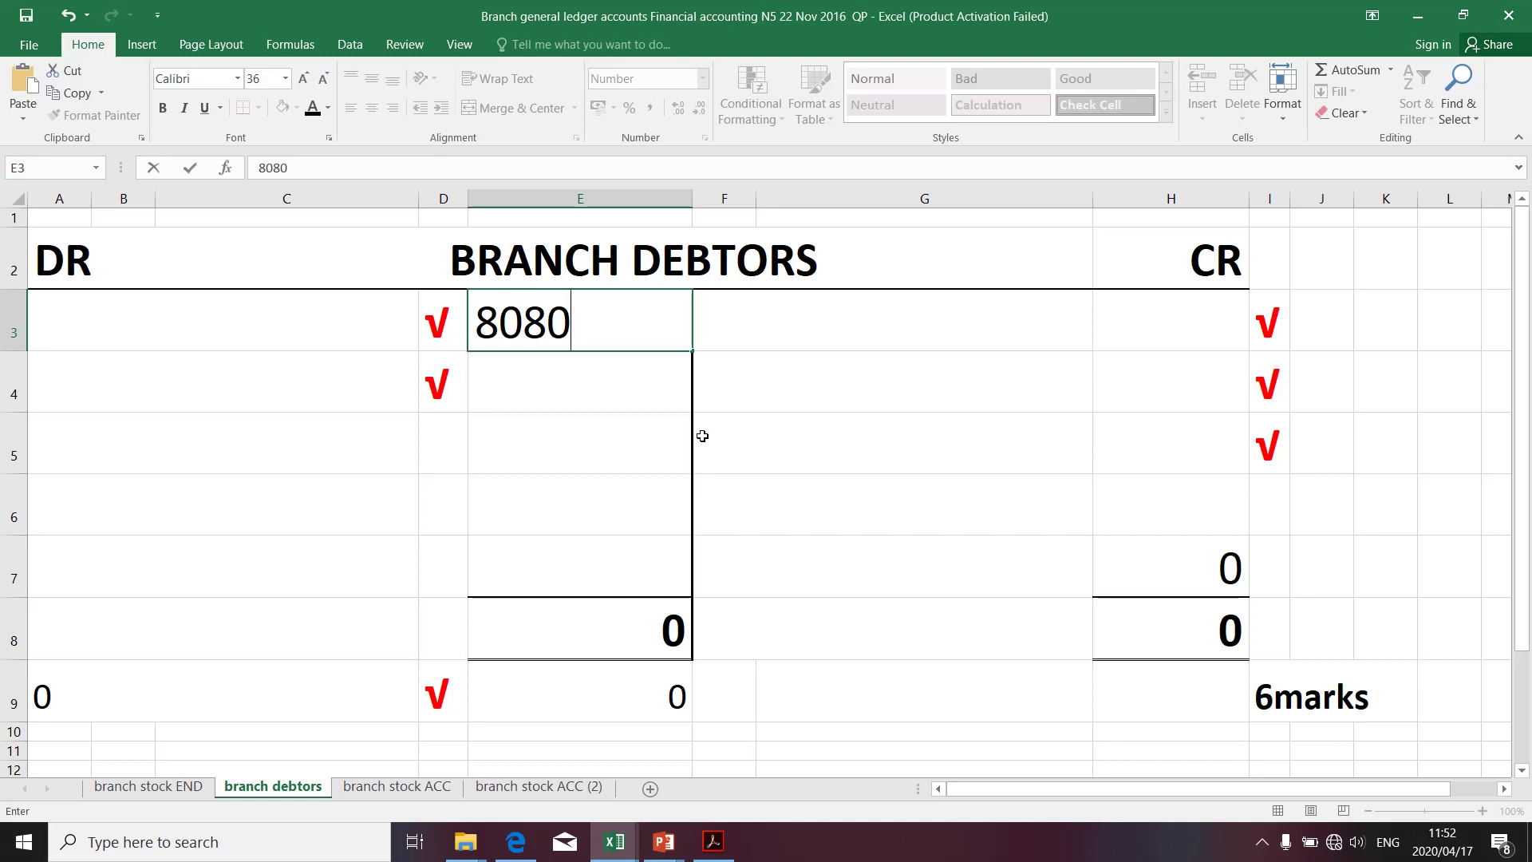
{"action": "left_click", "coordinate": [325, 317]}
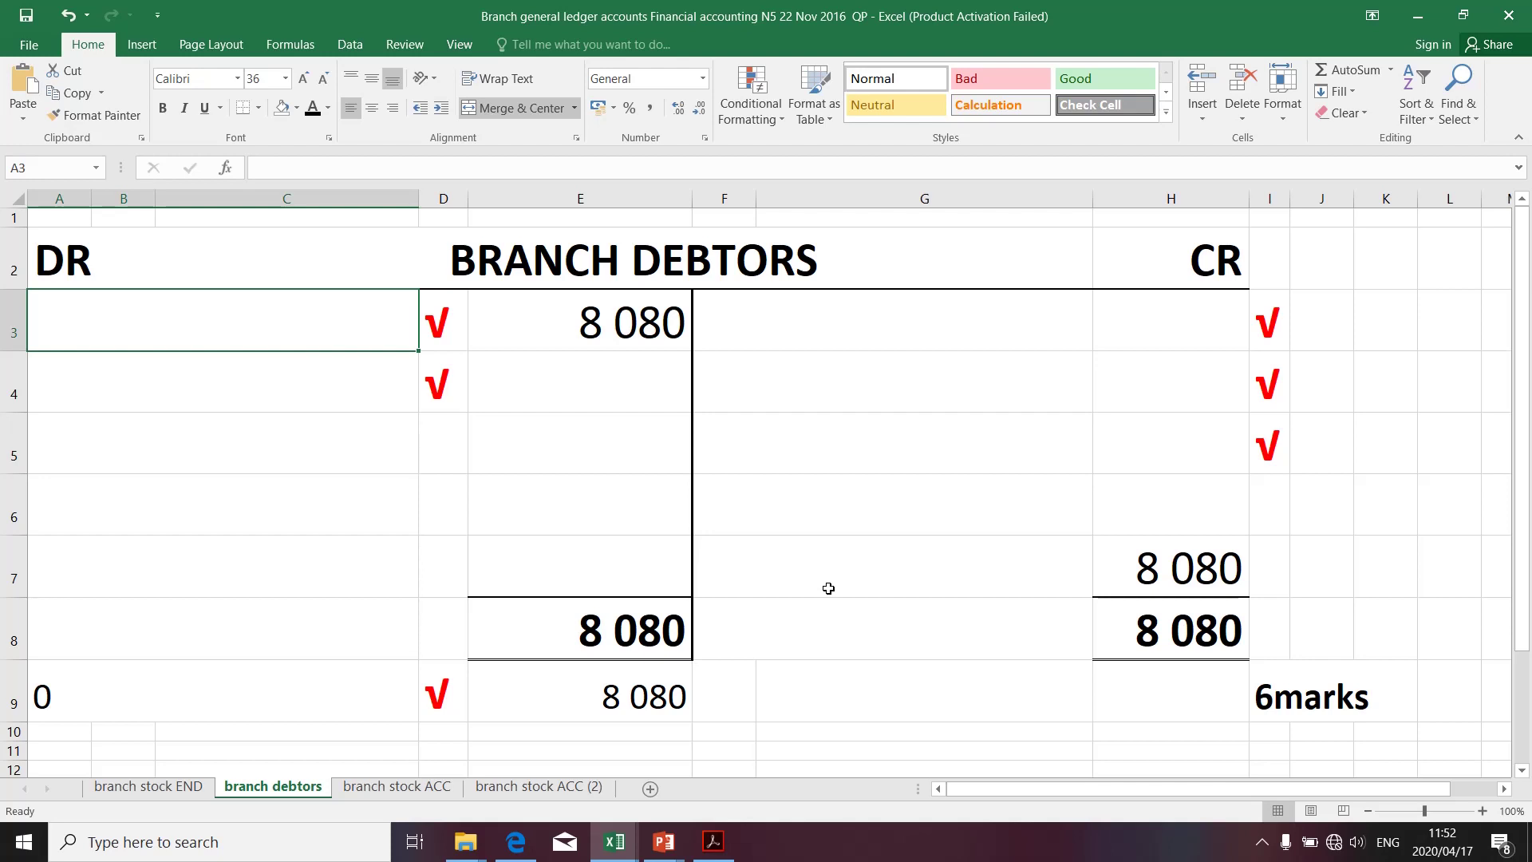
{"action": "type", "text": "B"}
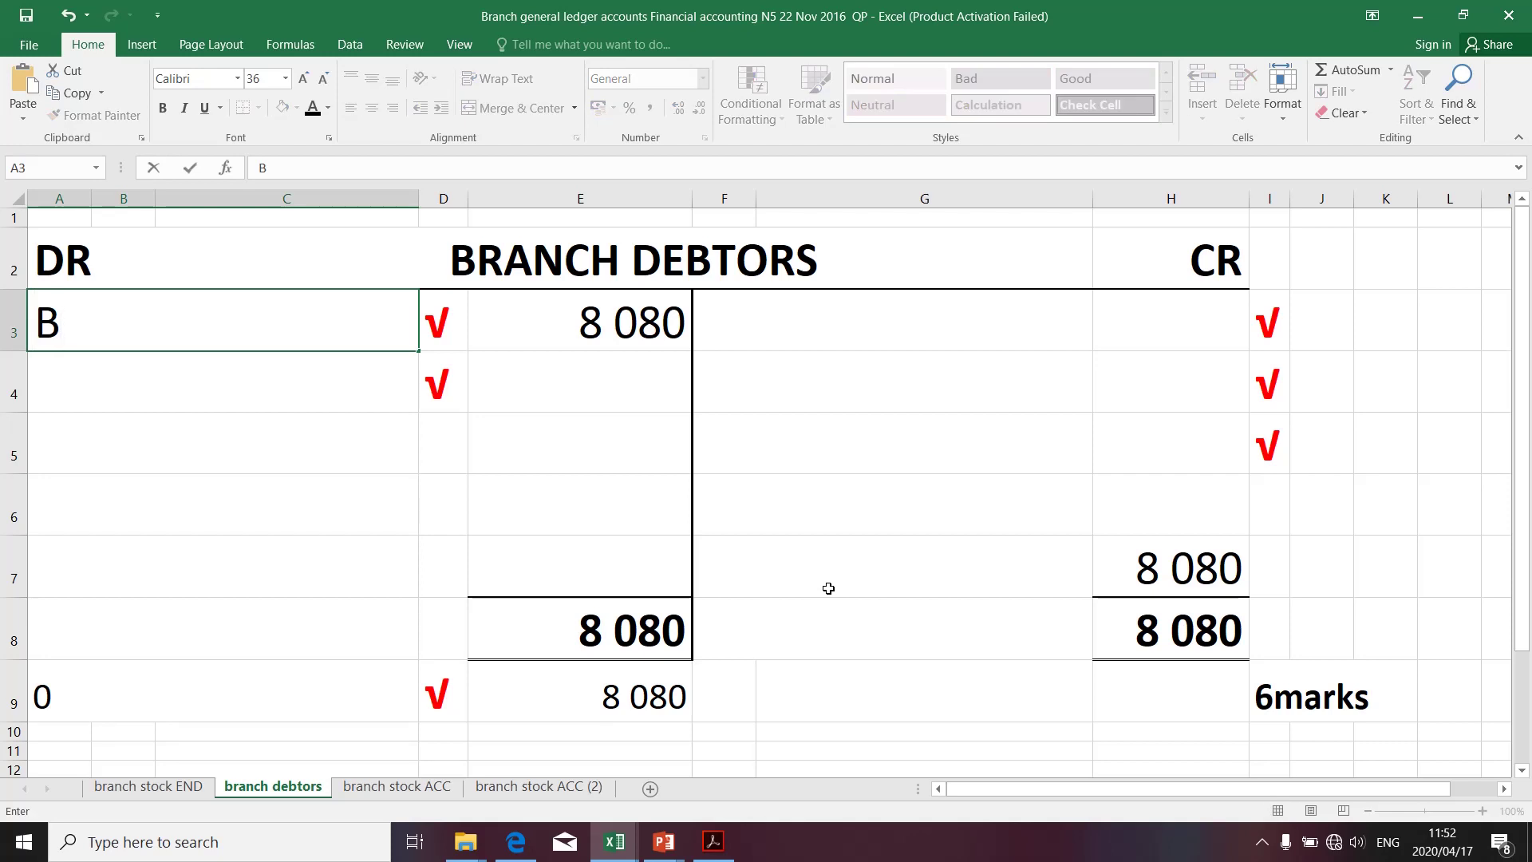
{"action": "type", "text": "alance"}
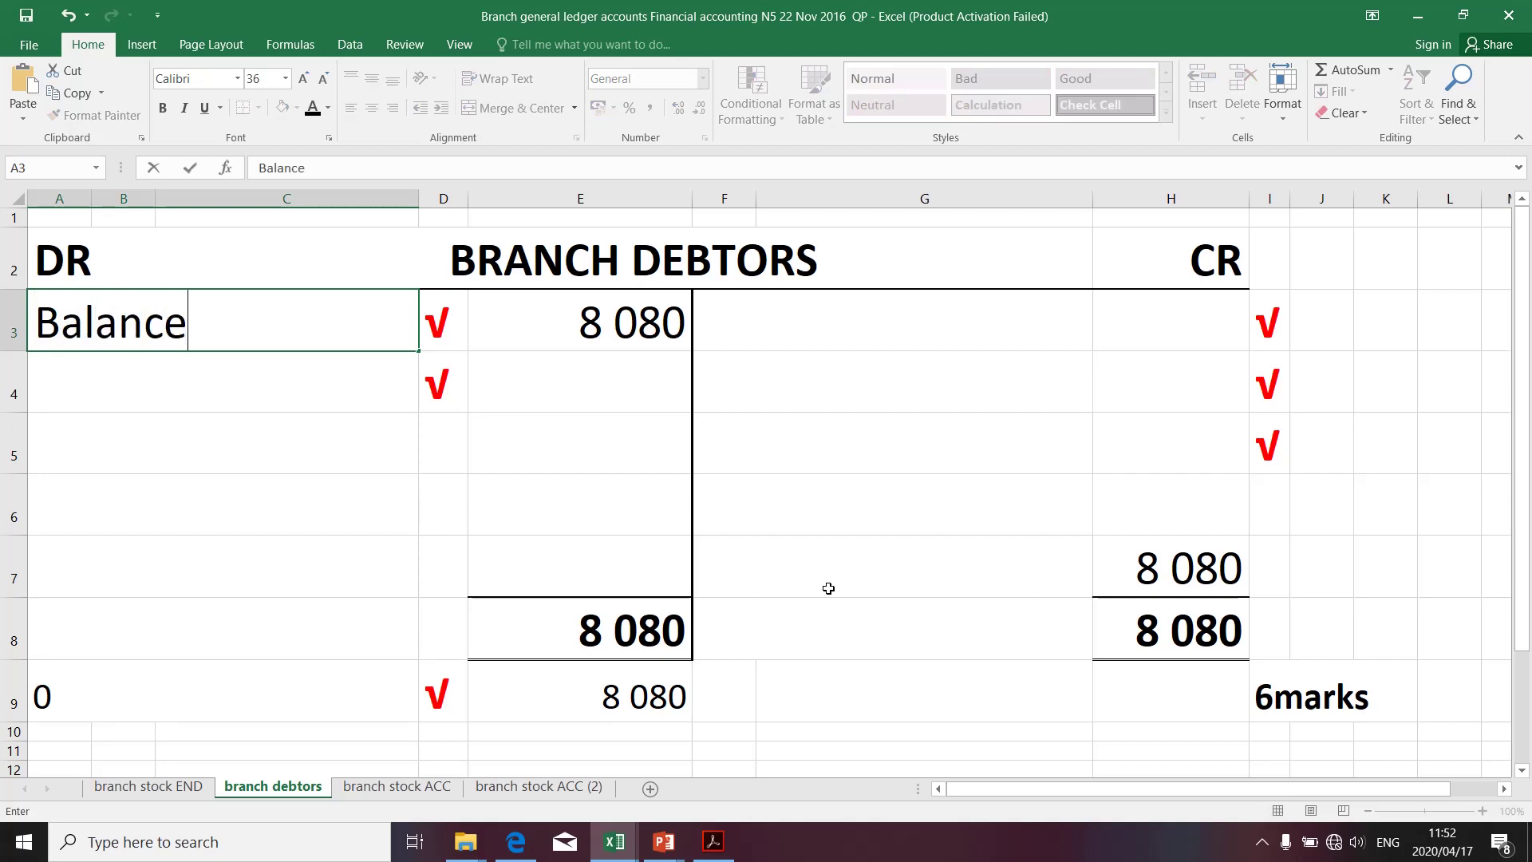
{"action": "type", "text": " b/d"}
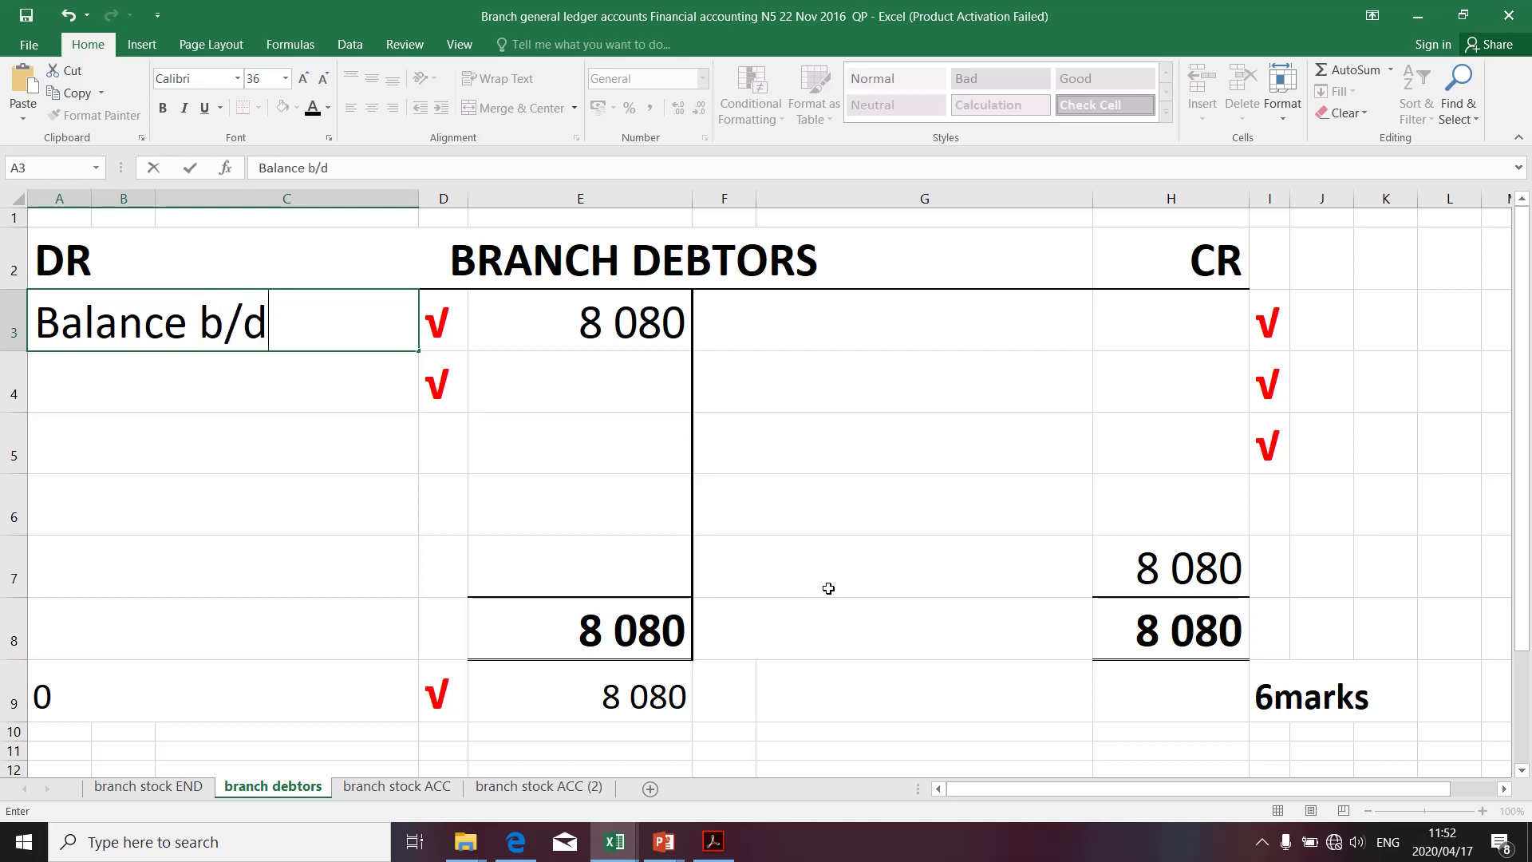
{"action": "left_click", "coordinate": [369, 455]}
{"action": "left_click", "coordinate": [318, 331]}
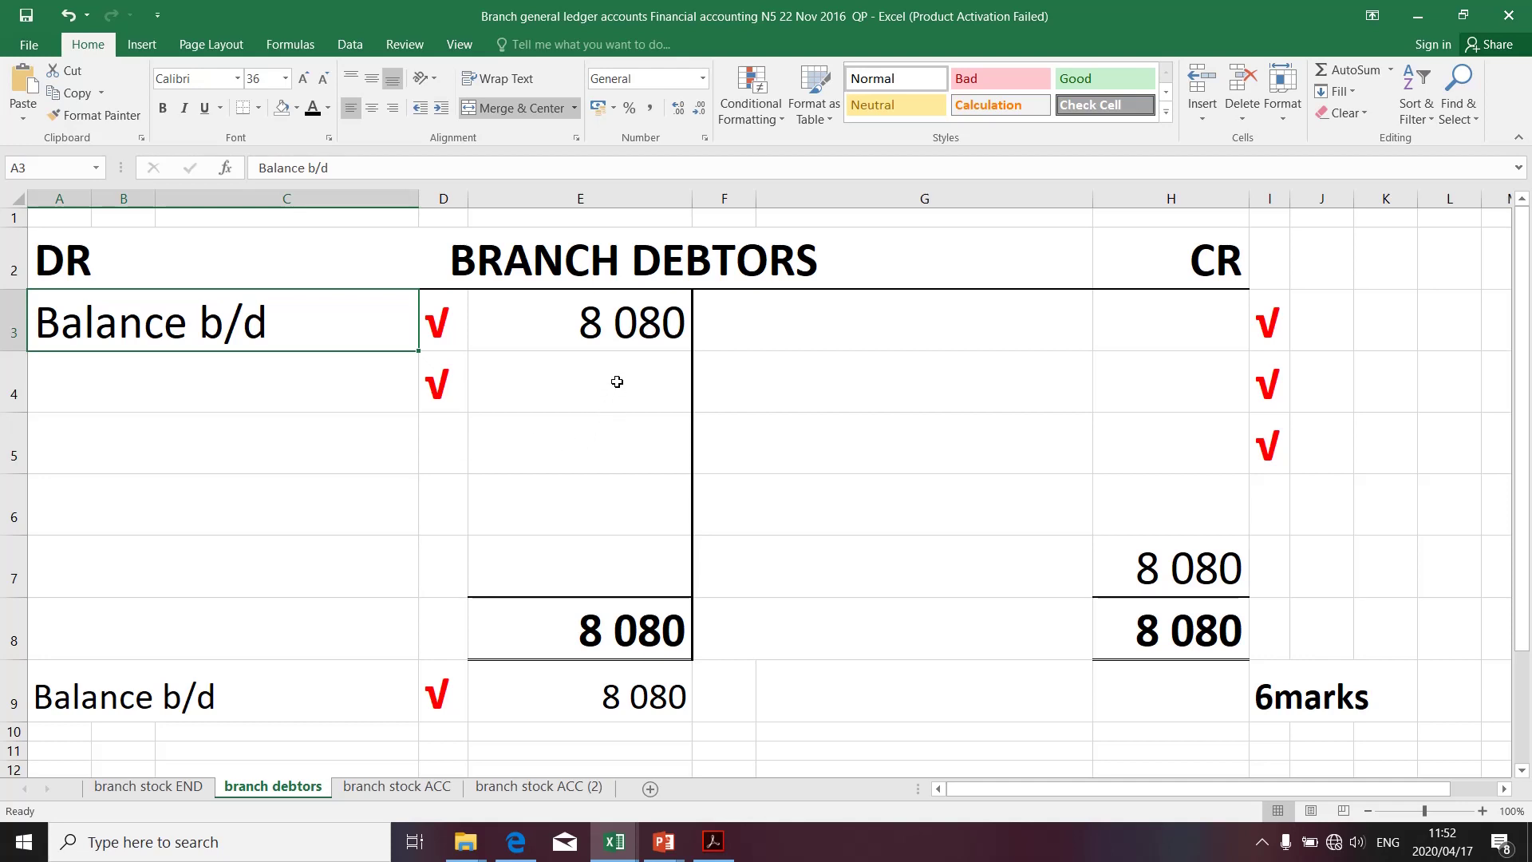
{"action": "left_click", "coordinate": [621, 333]}
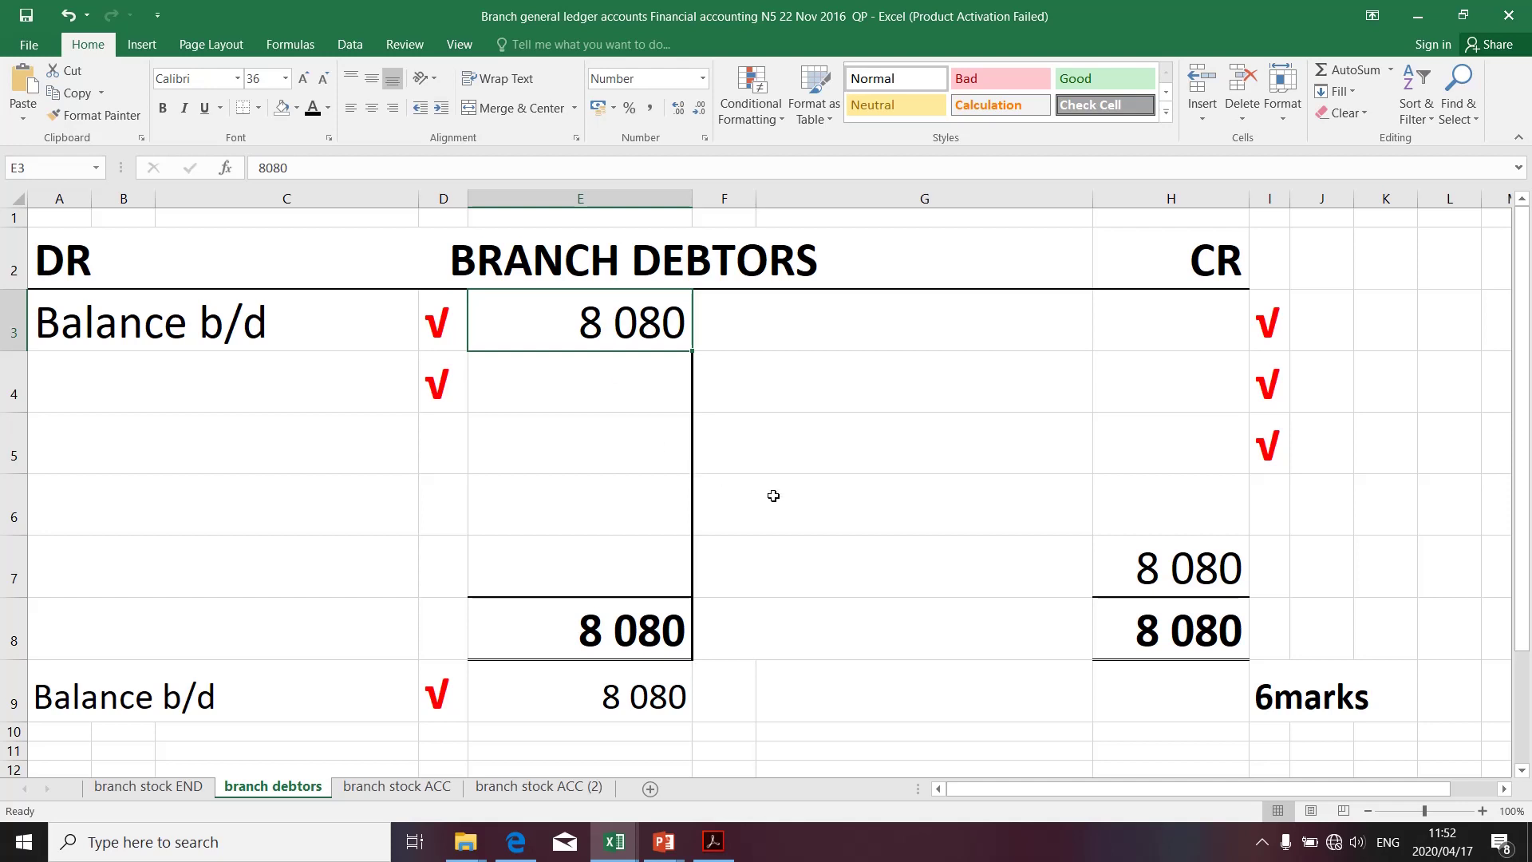
{"action": "key", "text": "alt+Tab"}
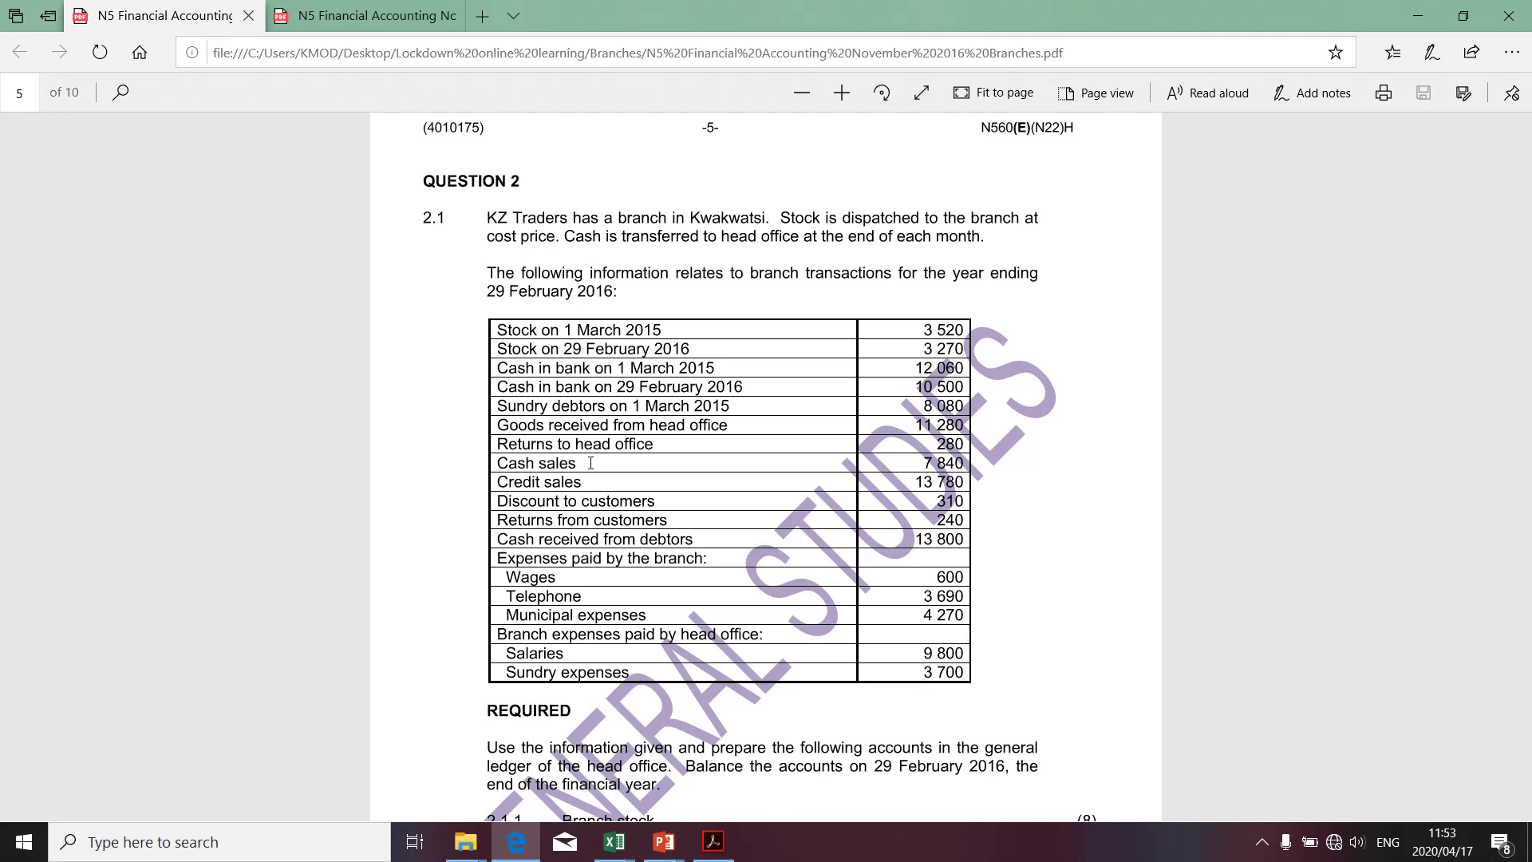
Step: Select the 13 780 Credit sales amount in the question's data table
{"action": "left_click_drag", "start_coordinate": [495, 478], "coordinate": [967, 485]}
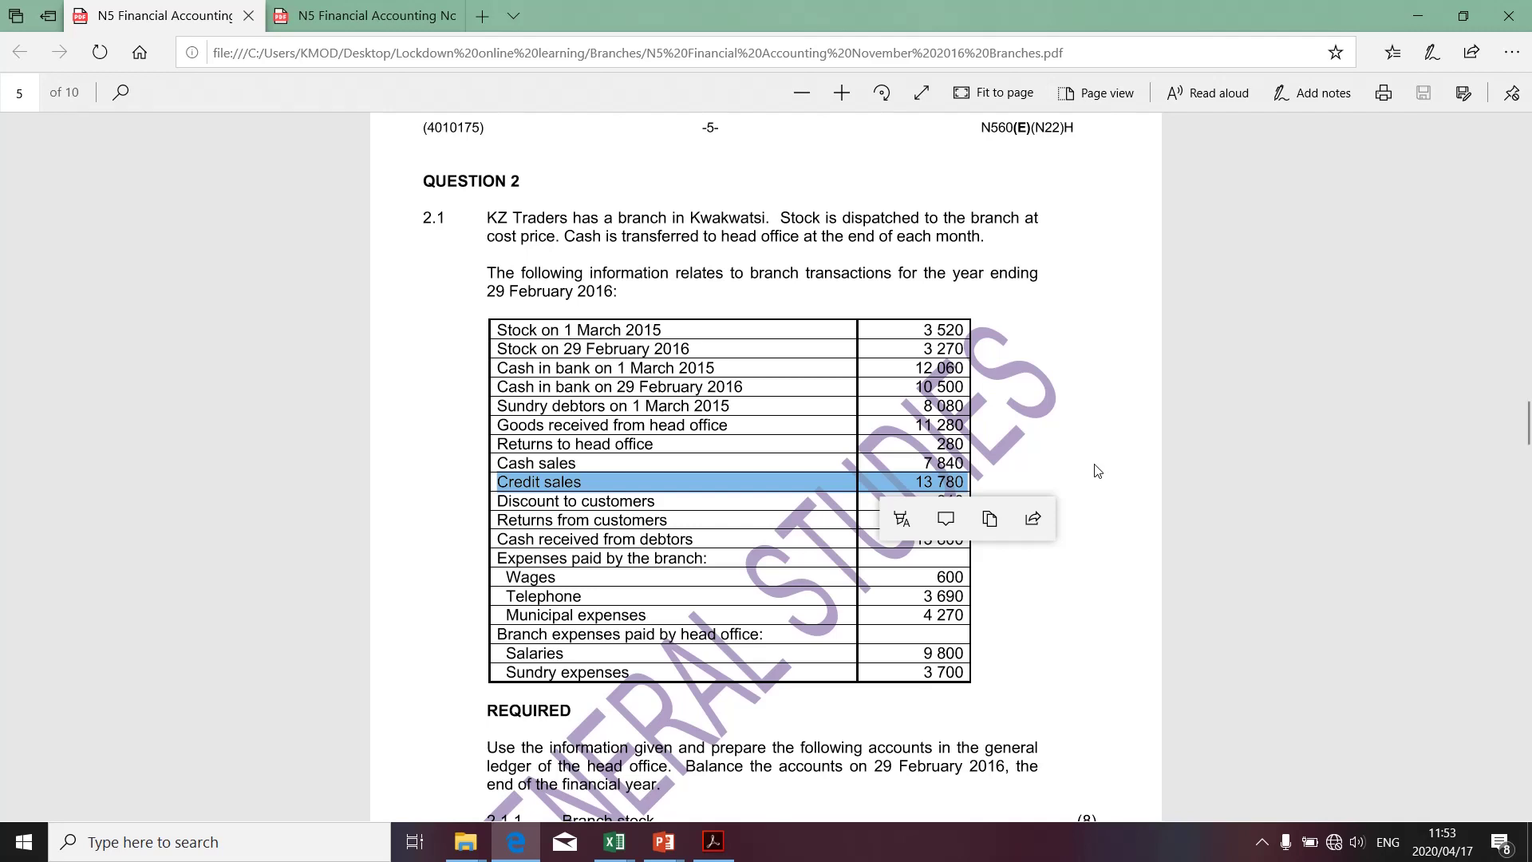
{"action": "left_click", "coordinate": [965, 482]}
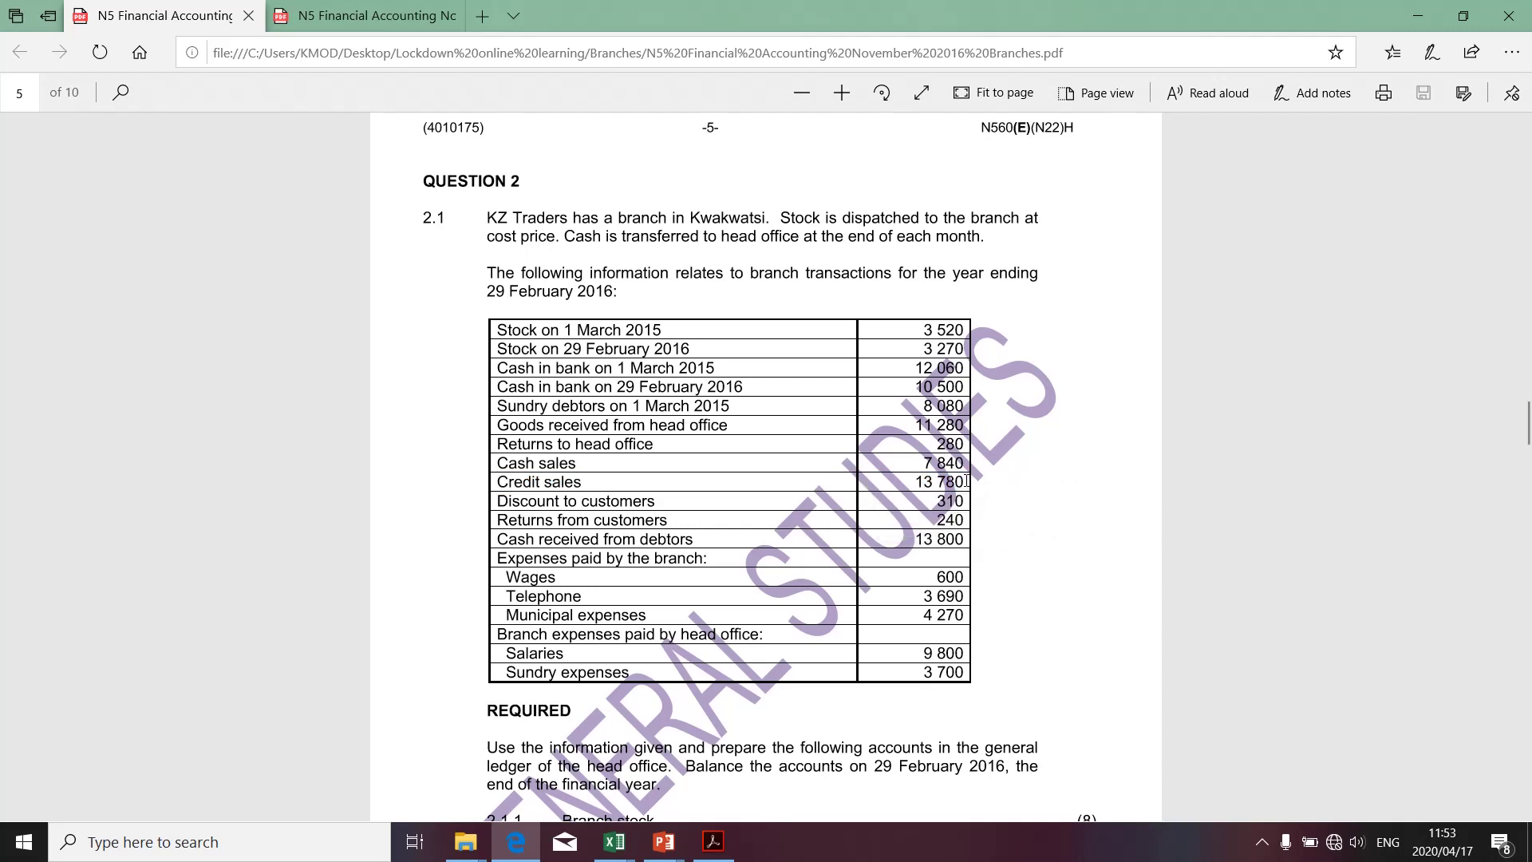
{"action": "left_click_drag", "start_coordinate": [962, 482], "coordinate": [919, 482]}
{"action": "key", "text": "ctrl+c"}
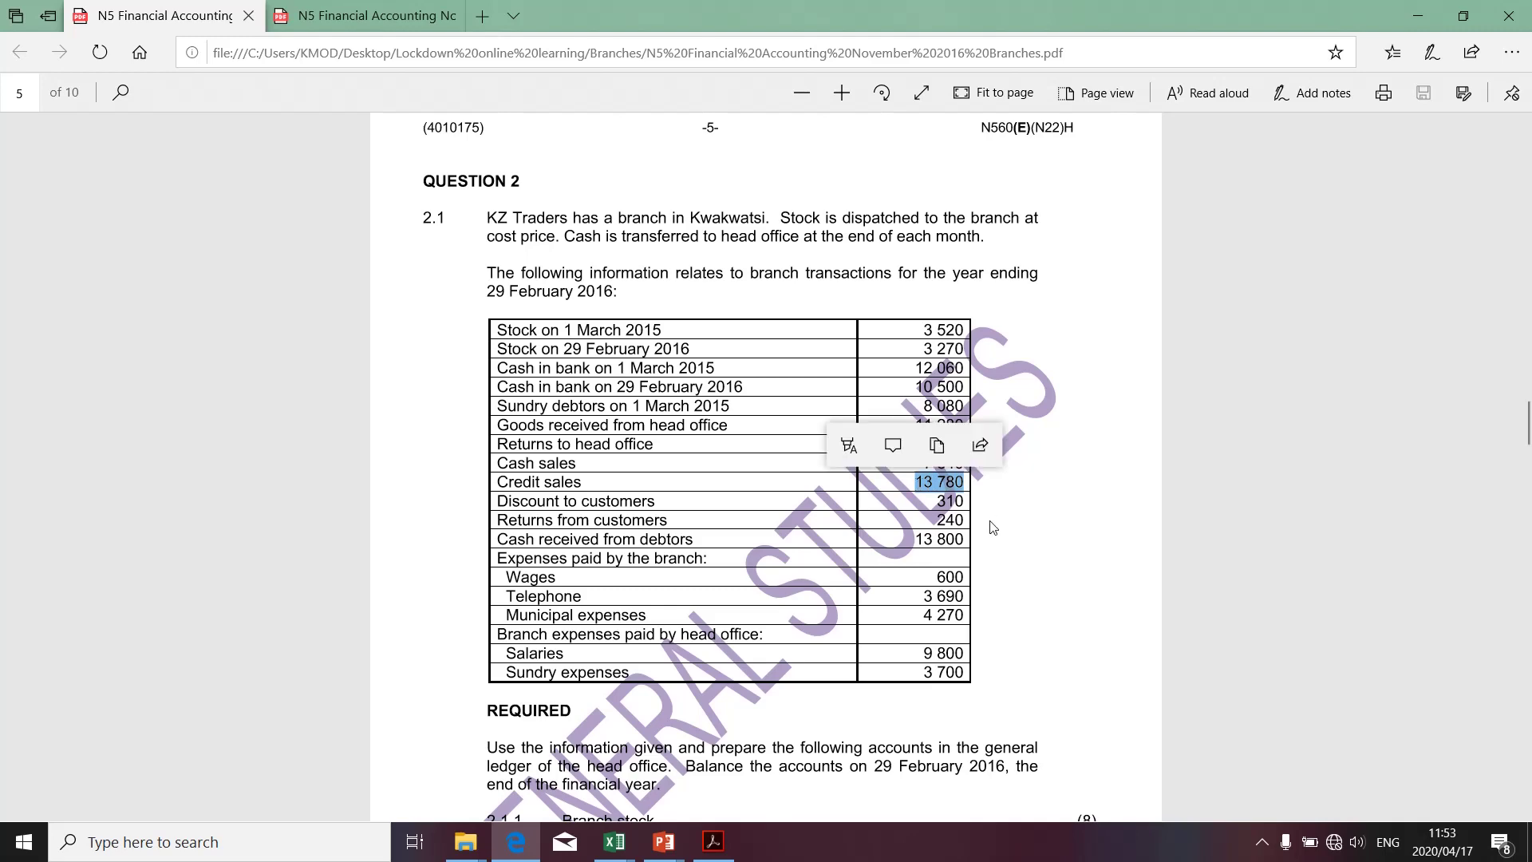
{"action": "key", "text": "alt+Tab"}
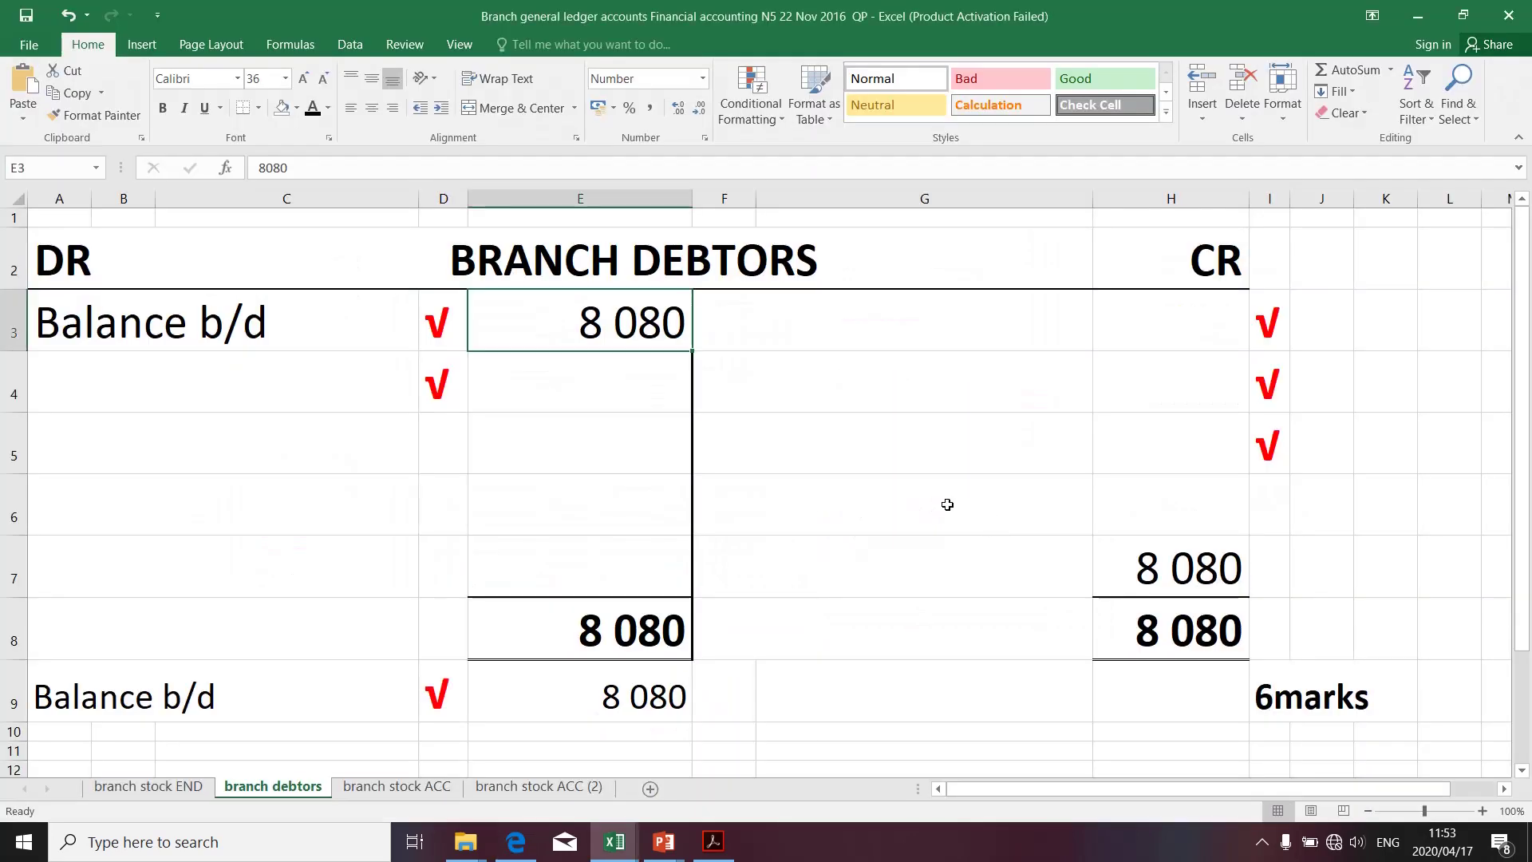
Step: Paste 13 780 into E4 and label it 'Branch stock' in A4
{"action": "left_click", "coordinate": [655, 401]}
{"action": "key", "text": "ctrl+v"}
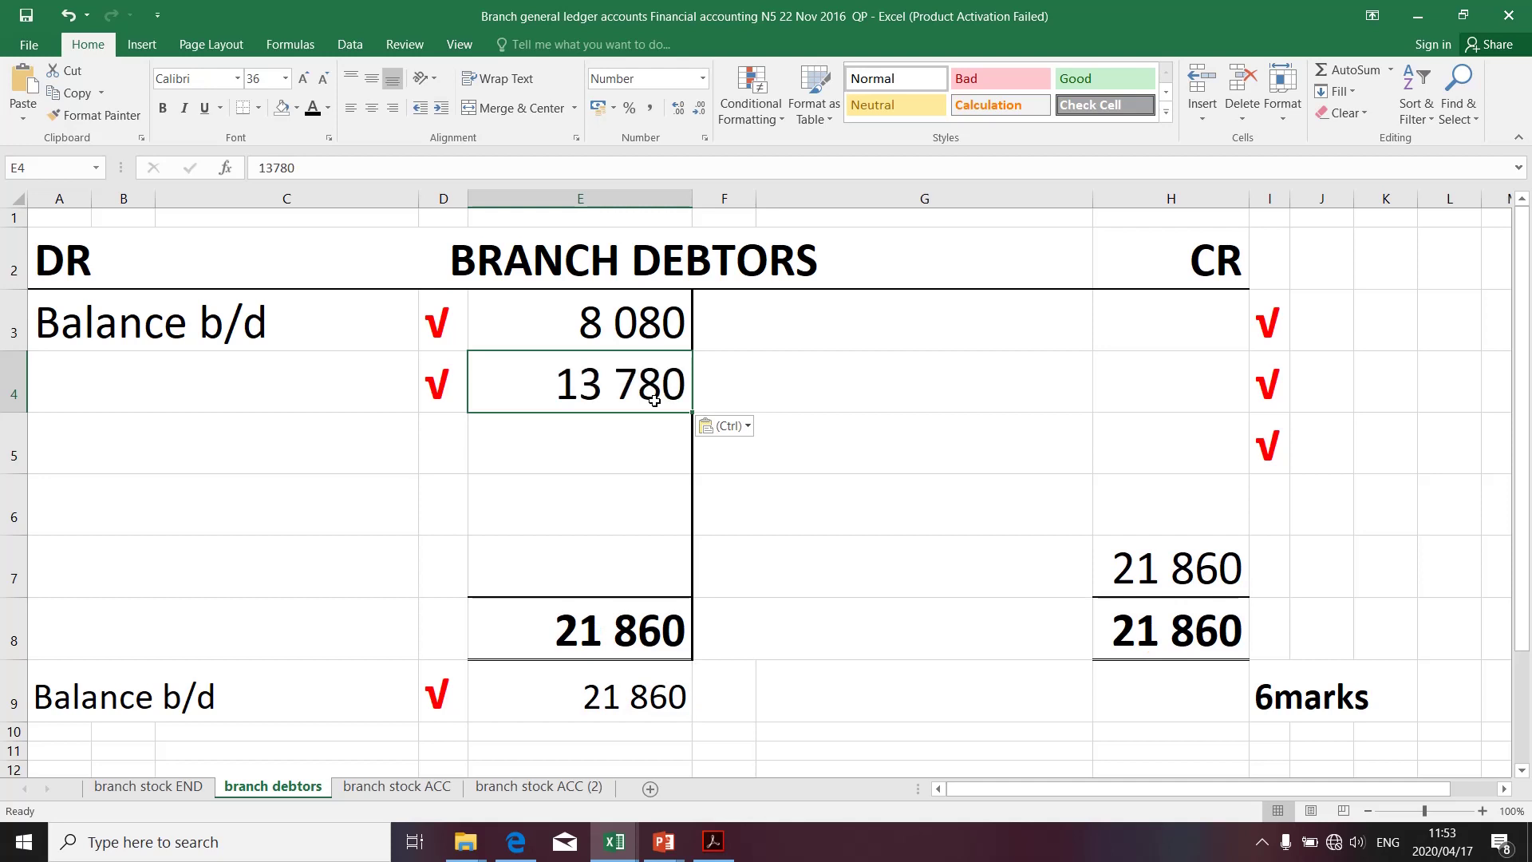
{"action": "left_click", "coordinate": [237, 381]}
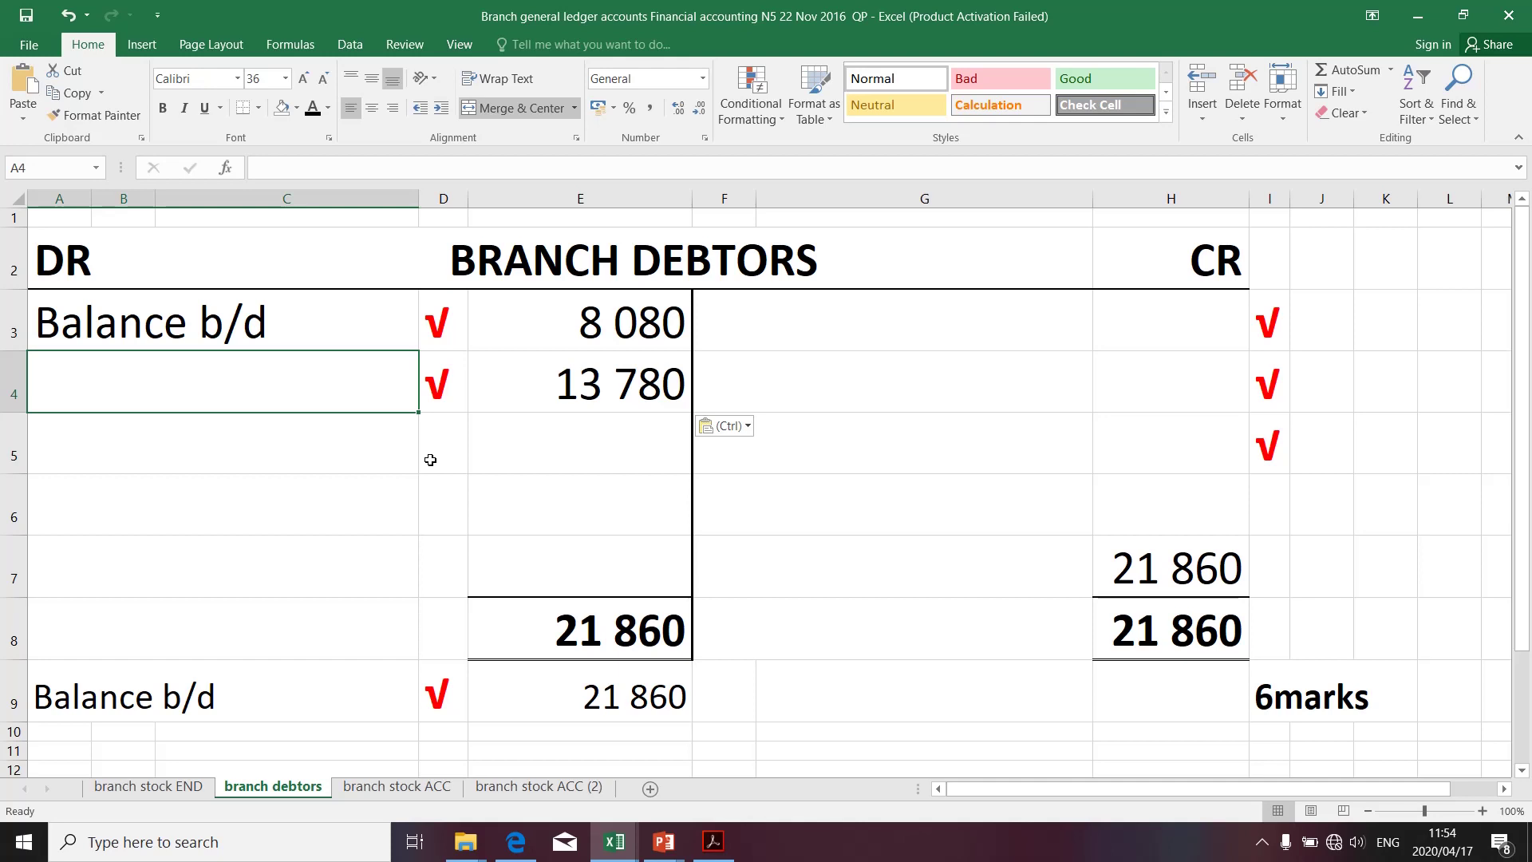
{"action": "type", "text": "B"}
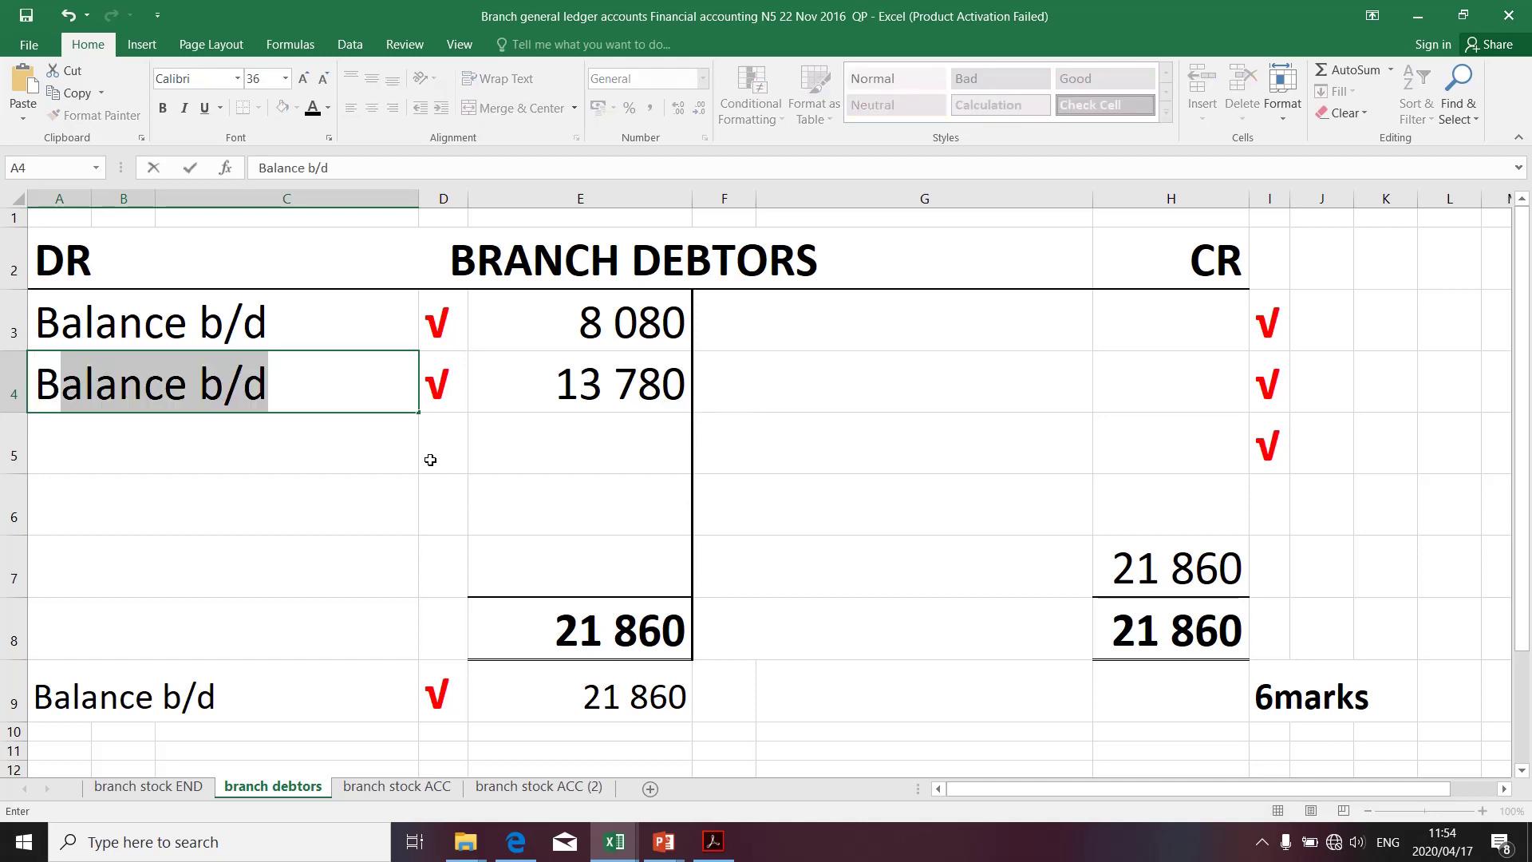
{"action": "type", "text": "ran"}
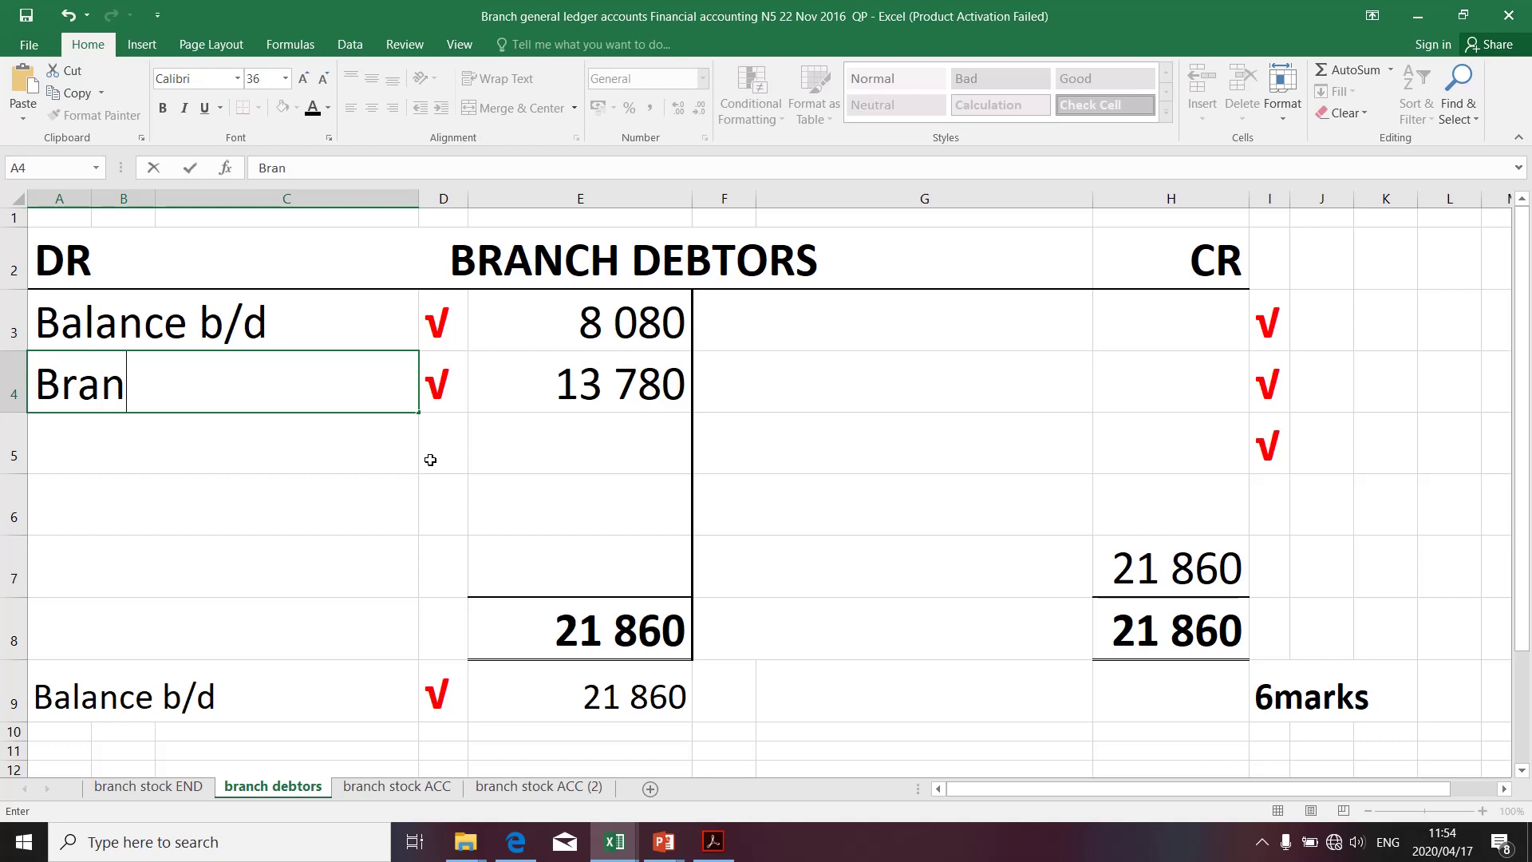
{"action": "type", "text": "ch st"}
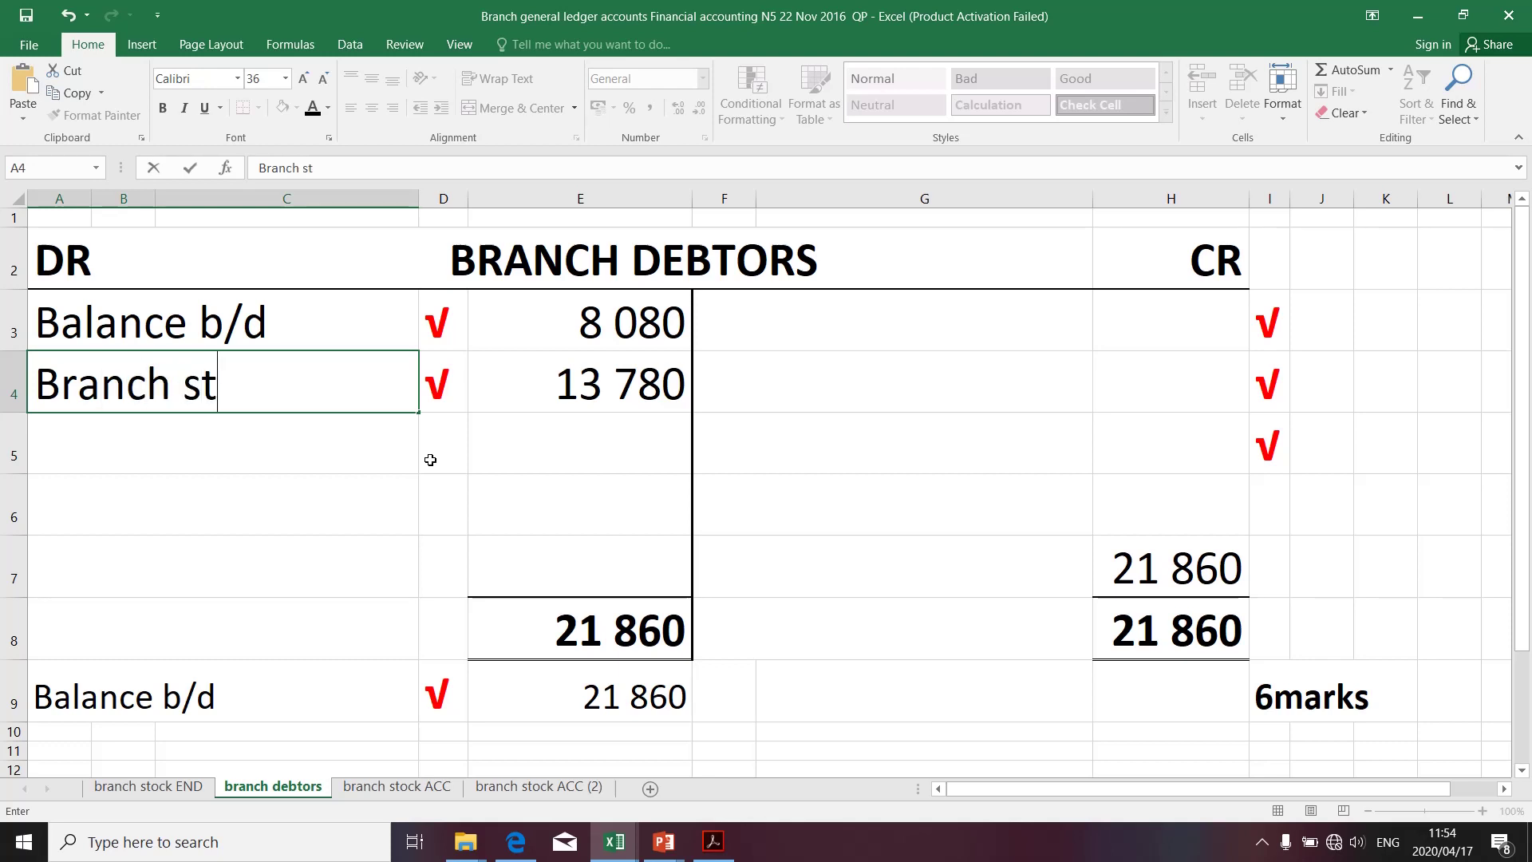
{"action": "type", "text": "ock"}
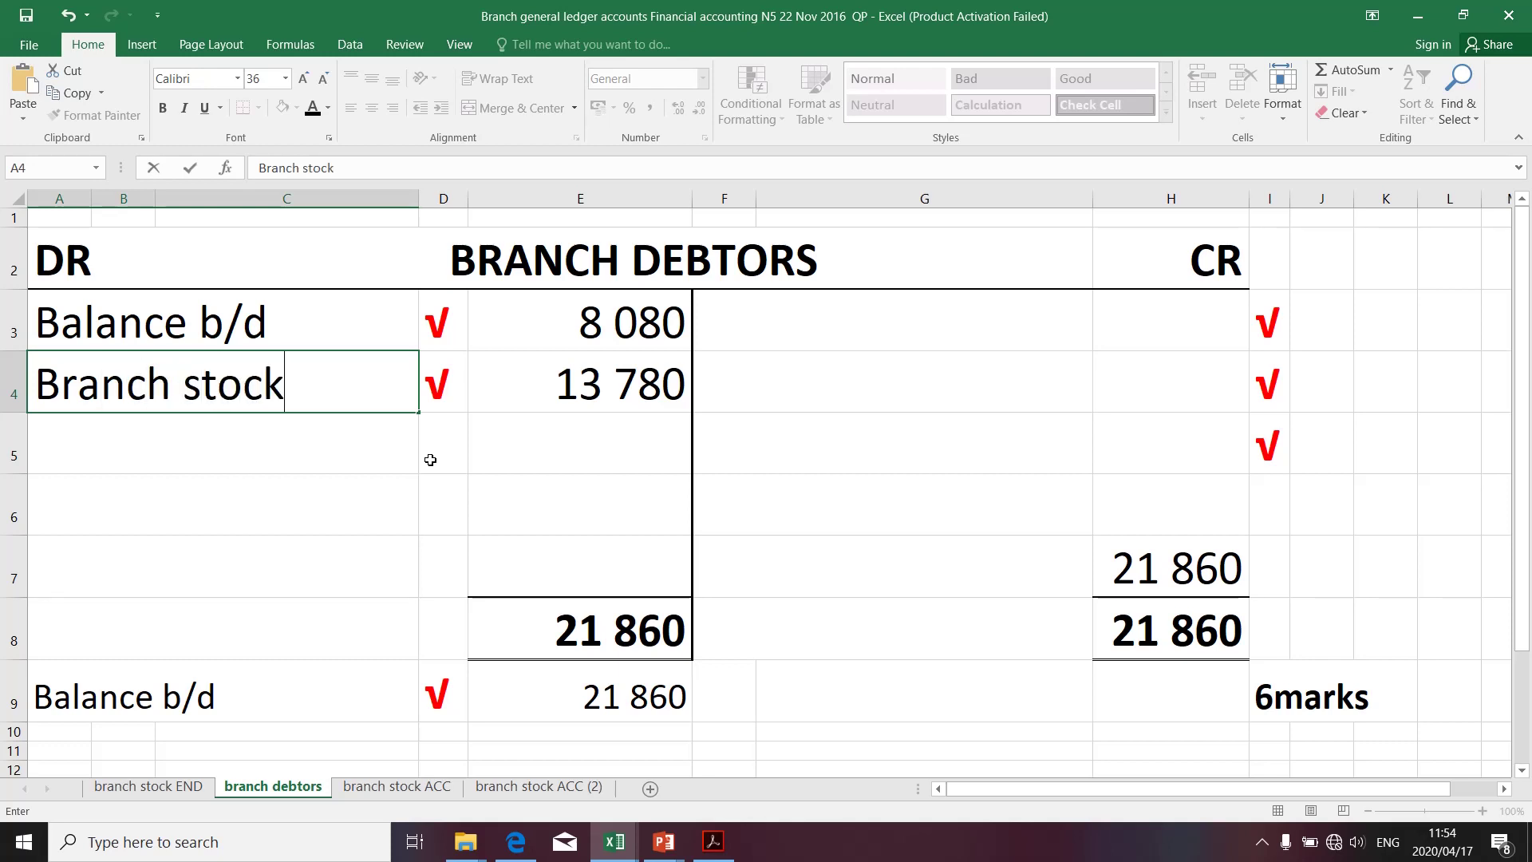
{"action": "key", "text": "Return"}
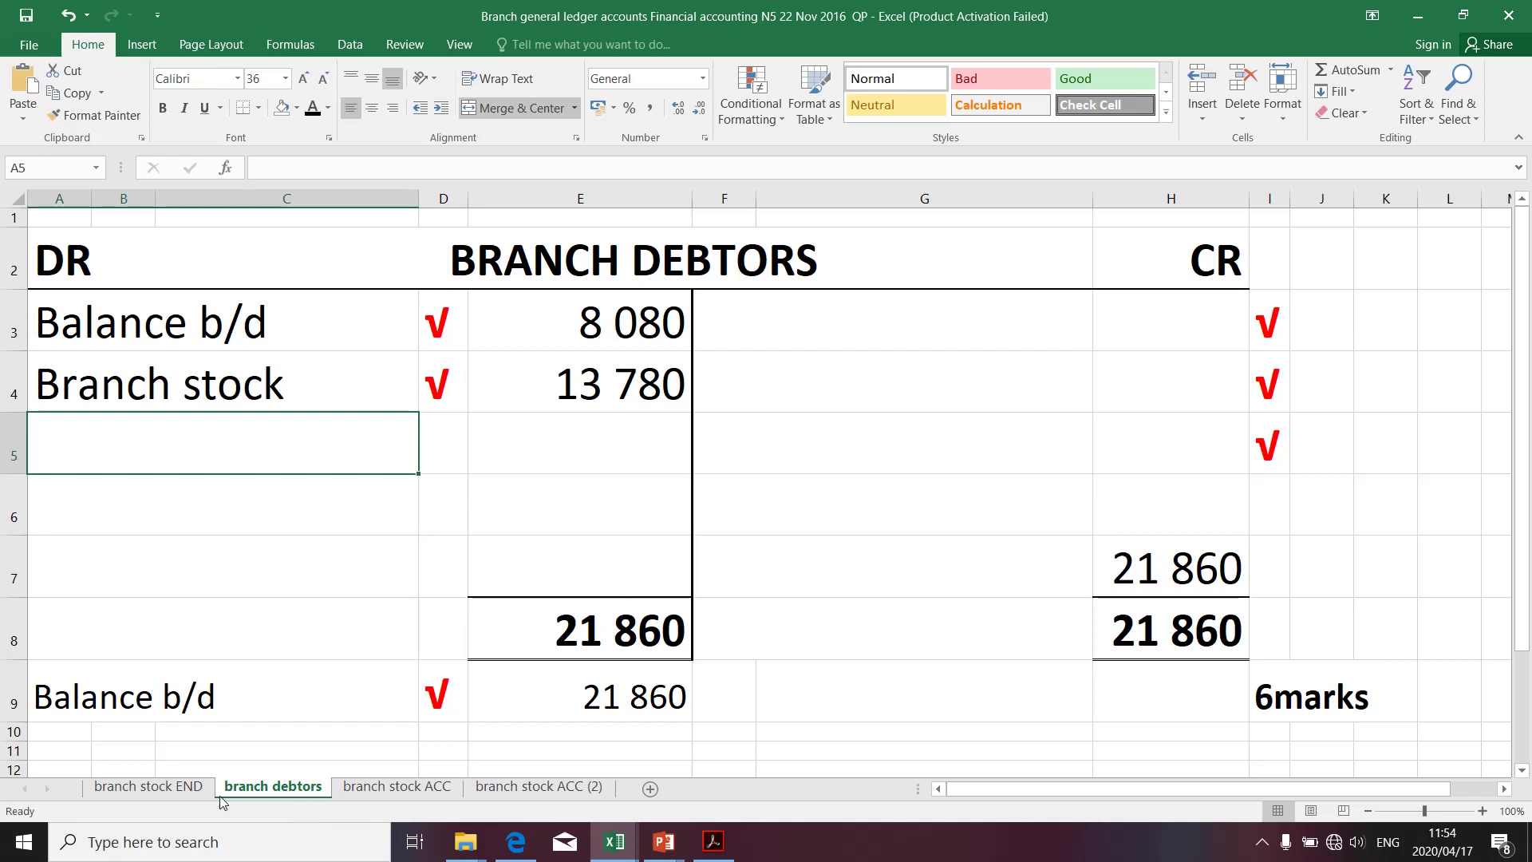
{"action": "left_click", "coordinate": [190, 793]}
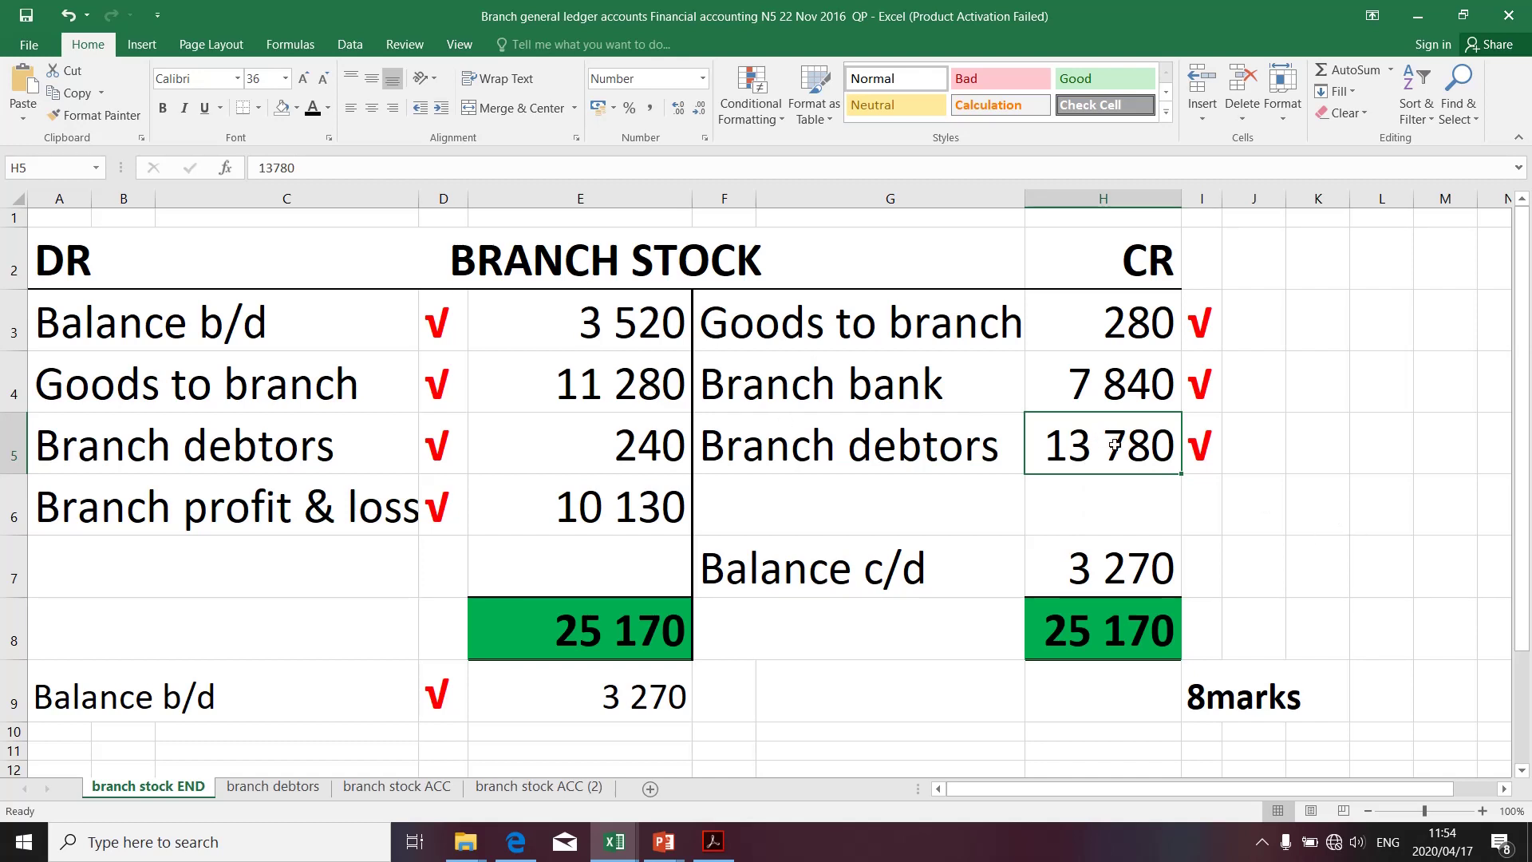
{"action": "left_click", "coordinate": [1102, 515]}
{"action": "left_click", "coordinate": [1099, 467]}
{"action": "left_click", "coordinate": [277, 788]}
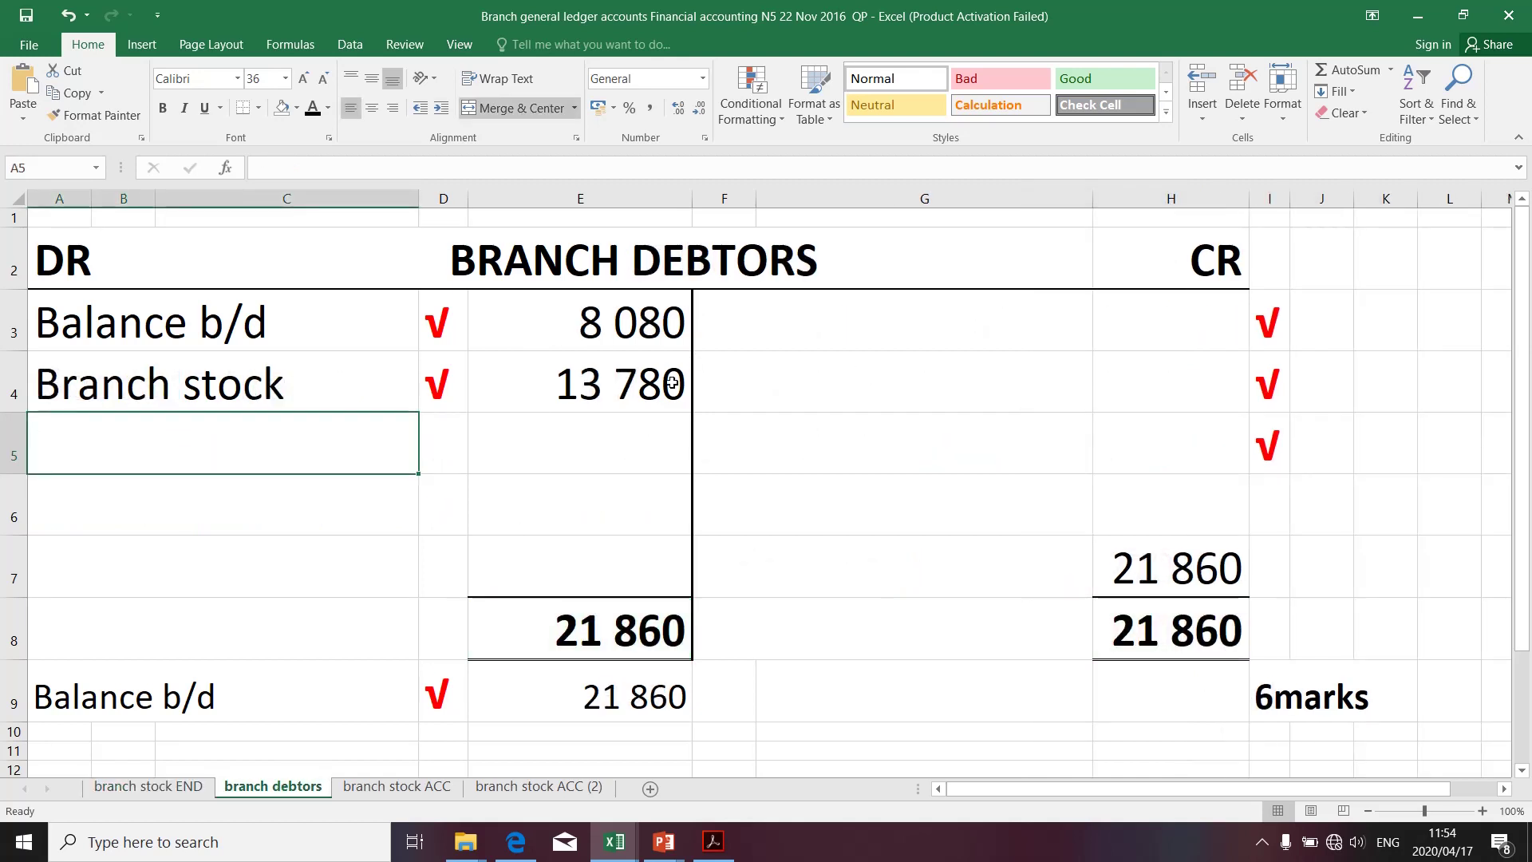
{"action": "left_click", "coordinate": [643, 383]}
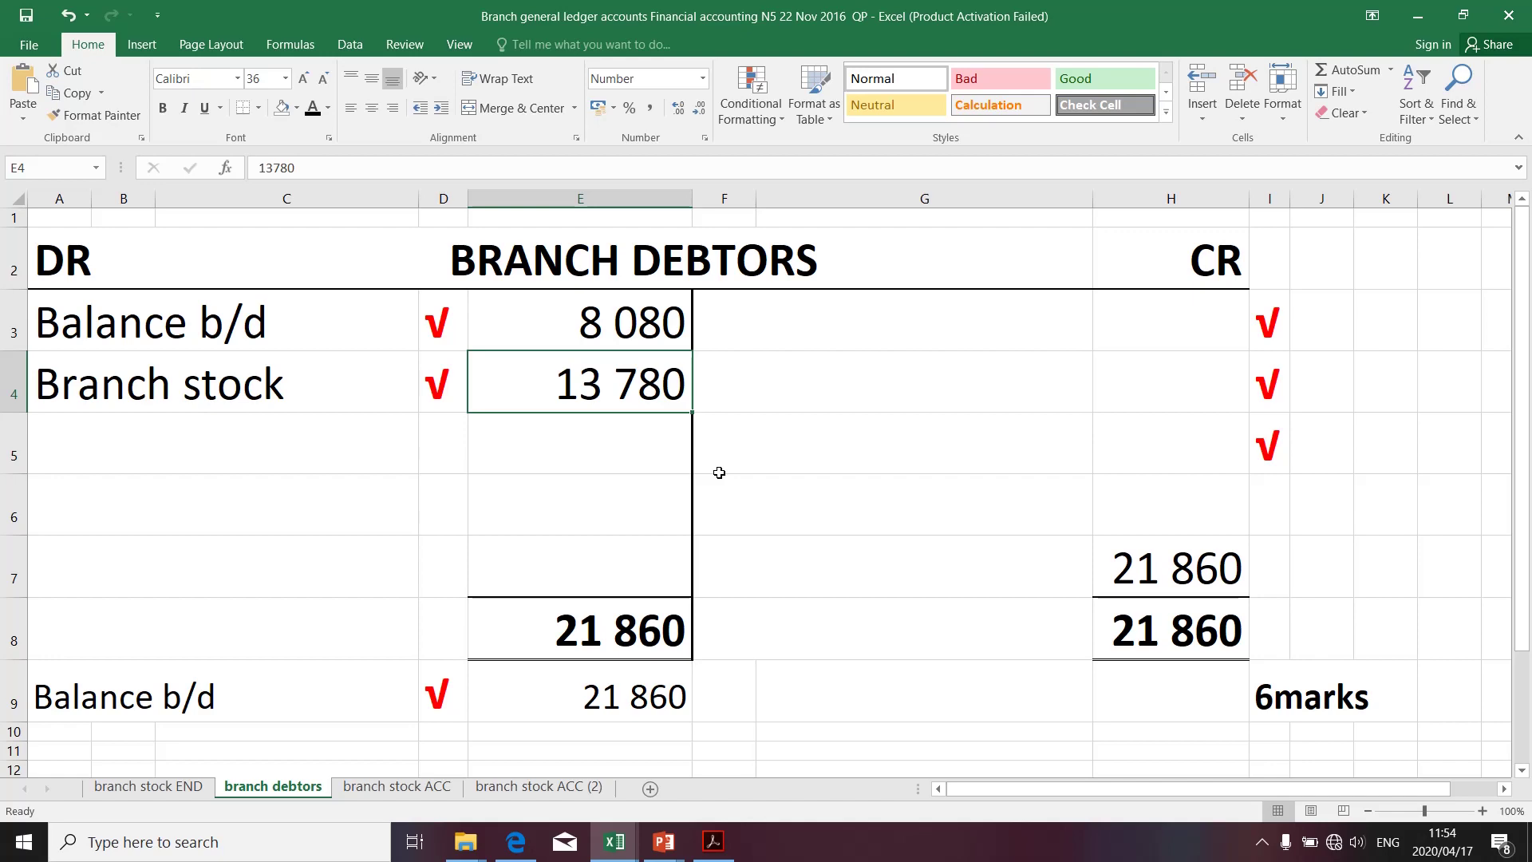
{"action": "key", "text": "alt+Tab"}
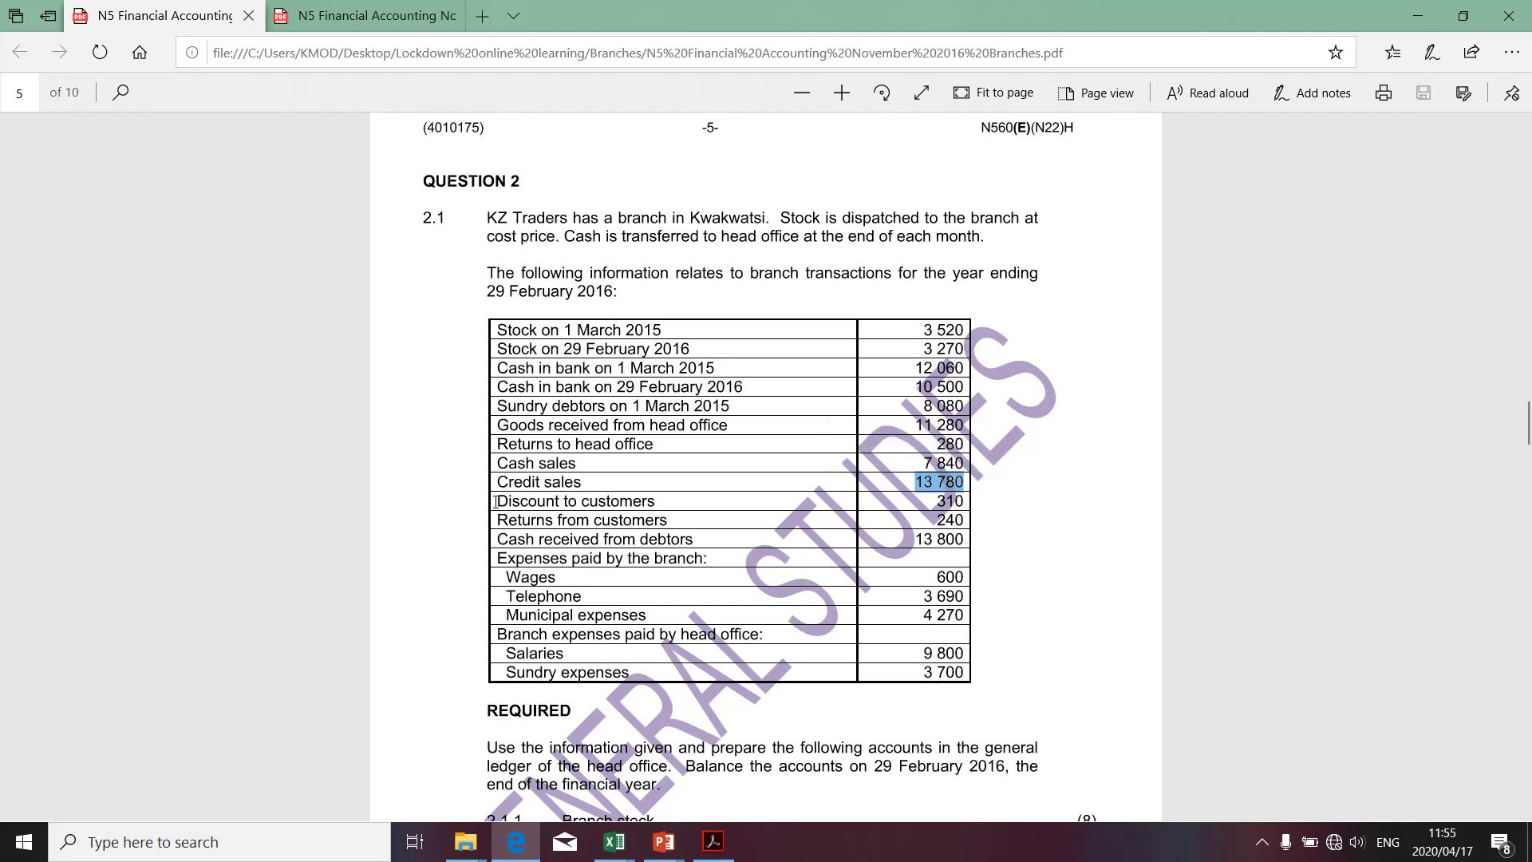
Step: Locate the 310 Discount to customers amount in the question paper
{"action": "left_click_drag", "start_coordinate": [496, 501], "coordinate": [629, 508]}
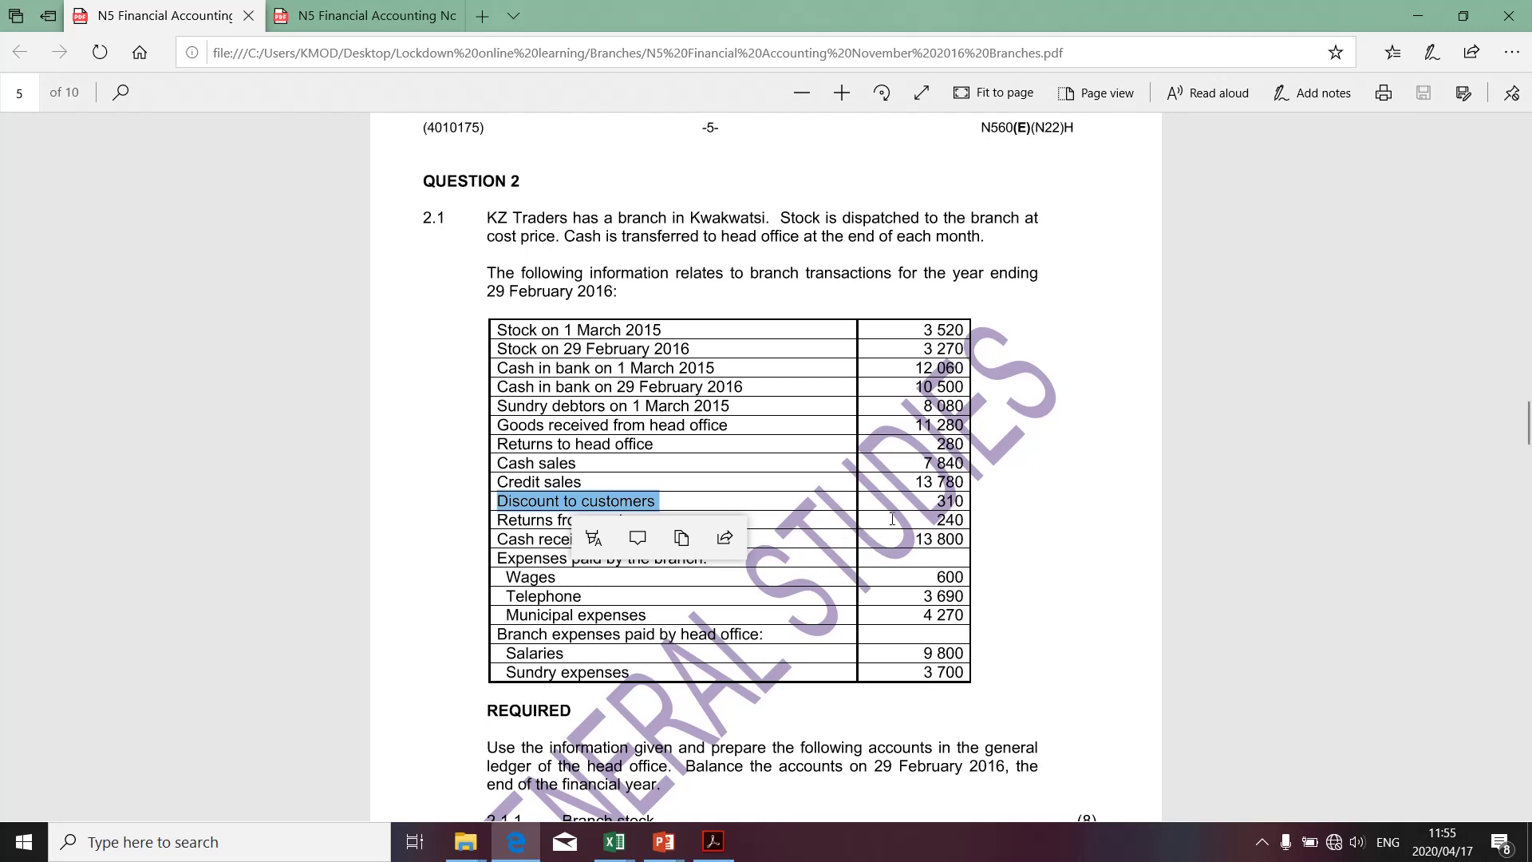
{"action": "left_click", "coordinate": [933, 497]}
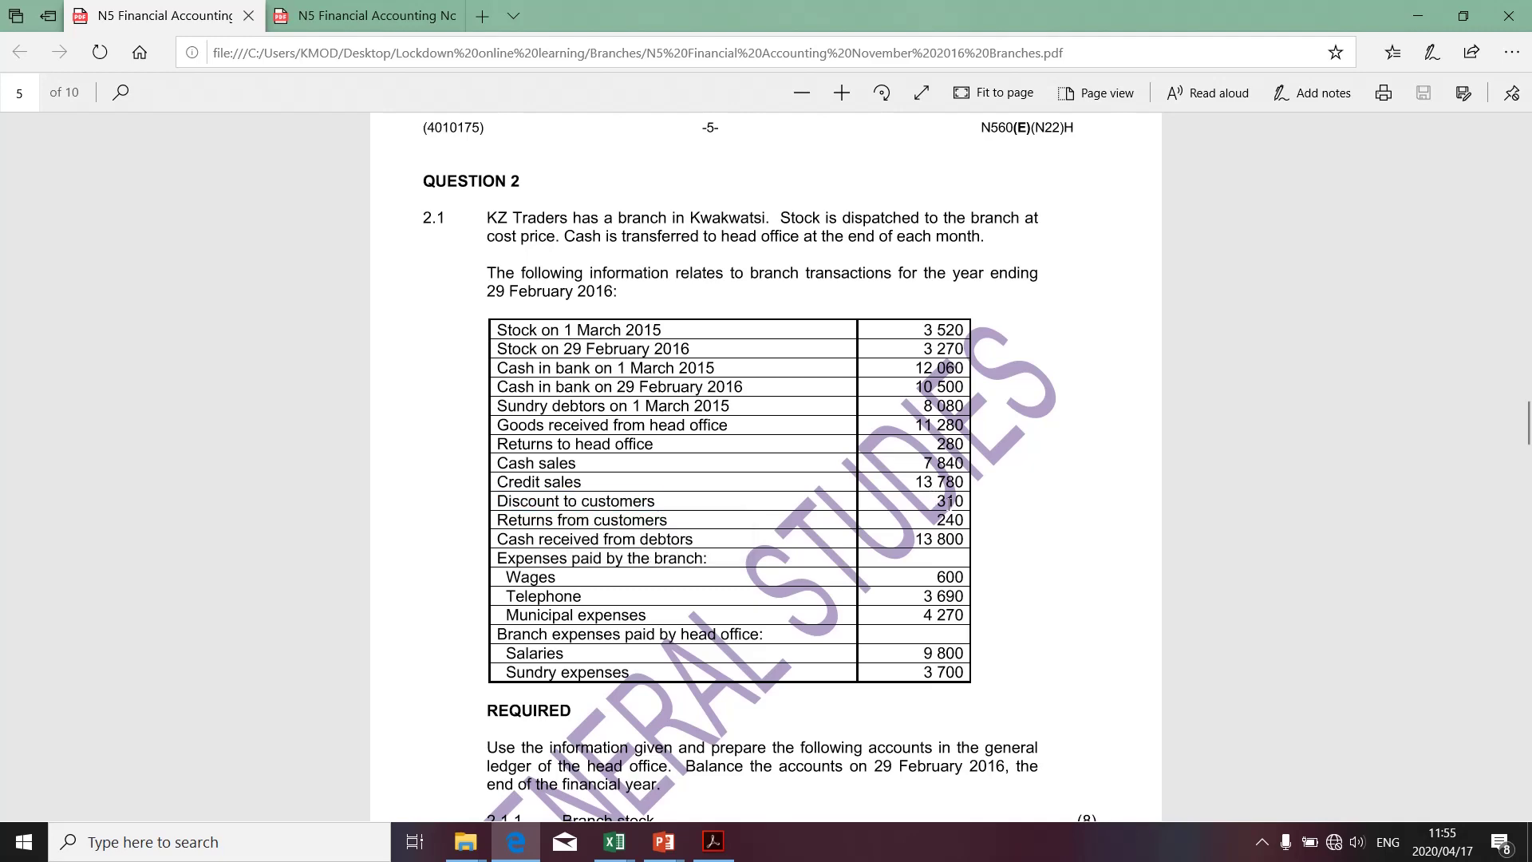
{"action": "double_click", "coordinate": [949, 501]}
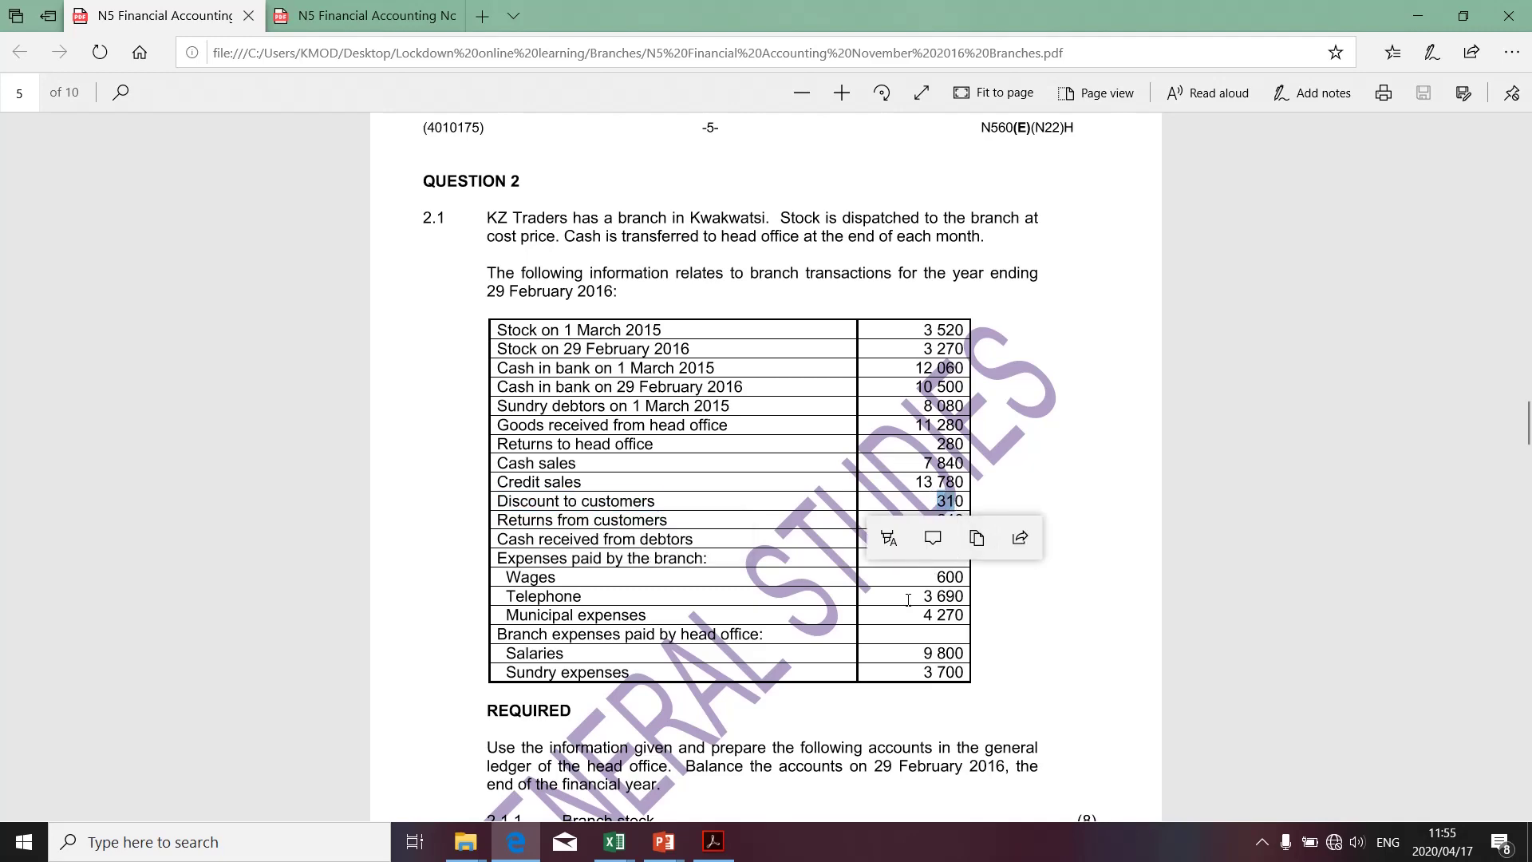
{"action": "key", "text": "alt+Tab"}
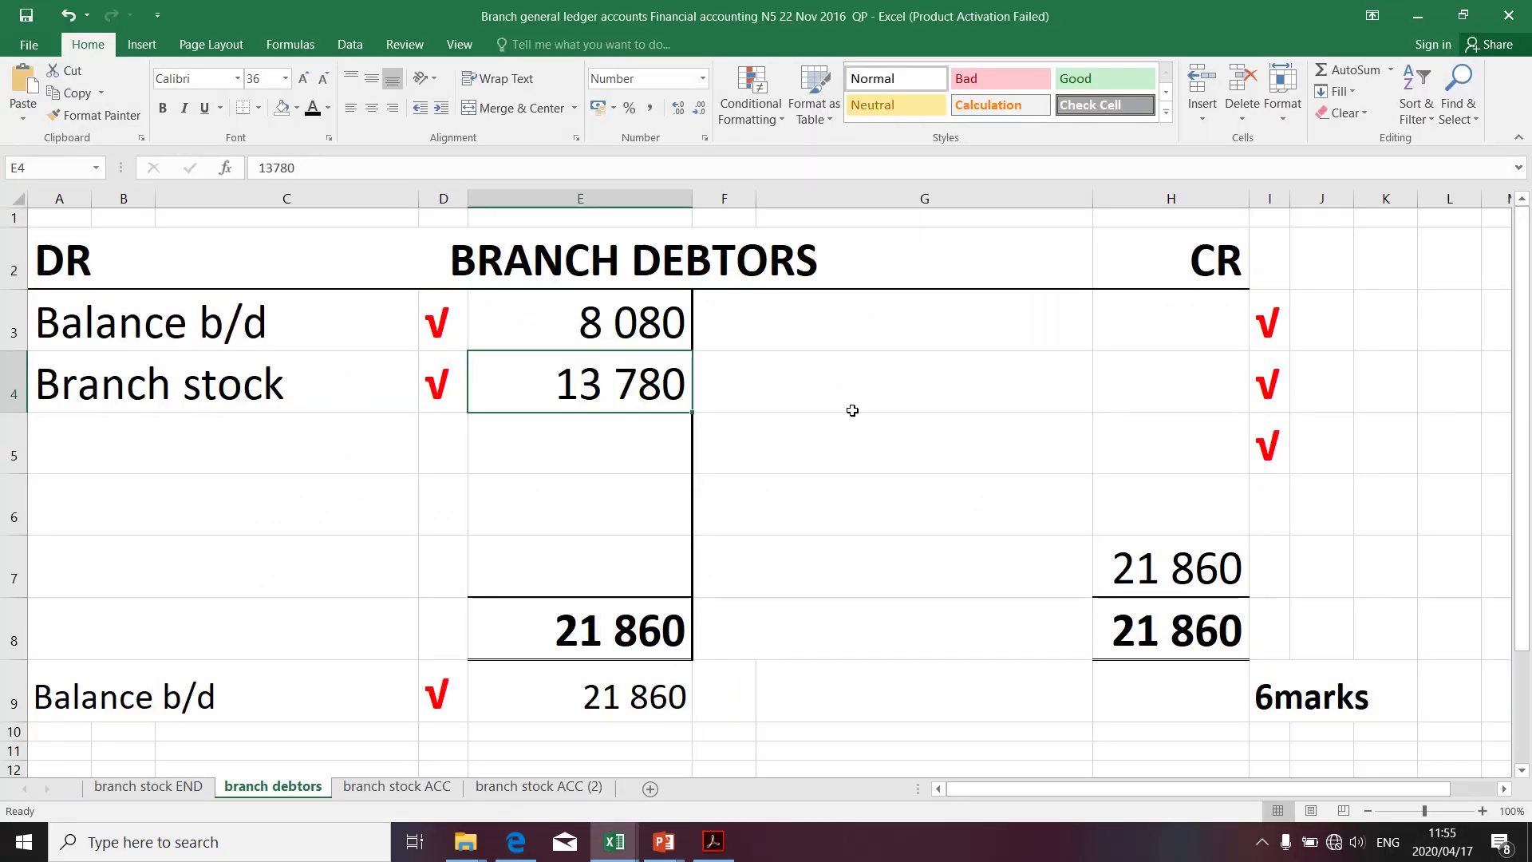
Step: Credit 310 in H3 with the label 'Branch discount allowed' in F3
{"action": "left_click", "coordinate": [1118, 327]}
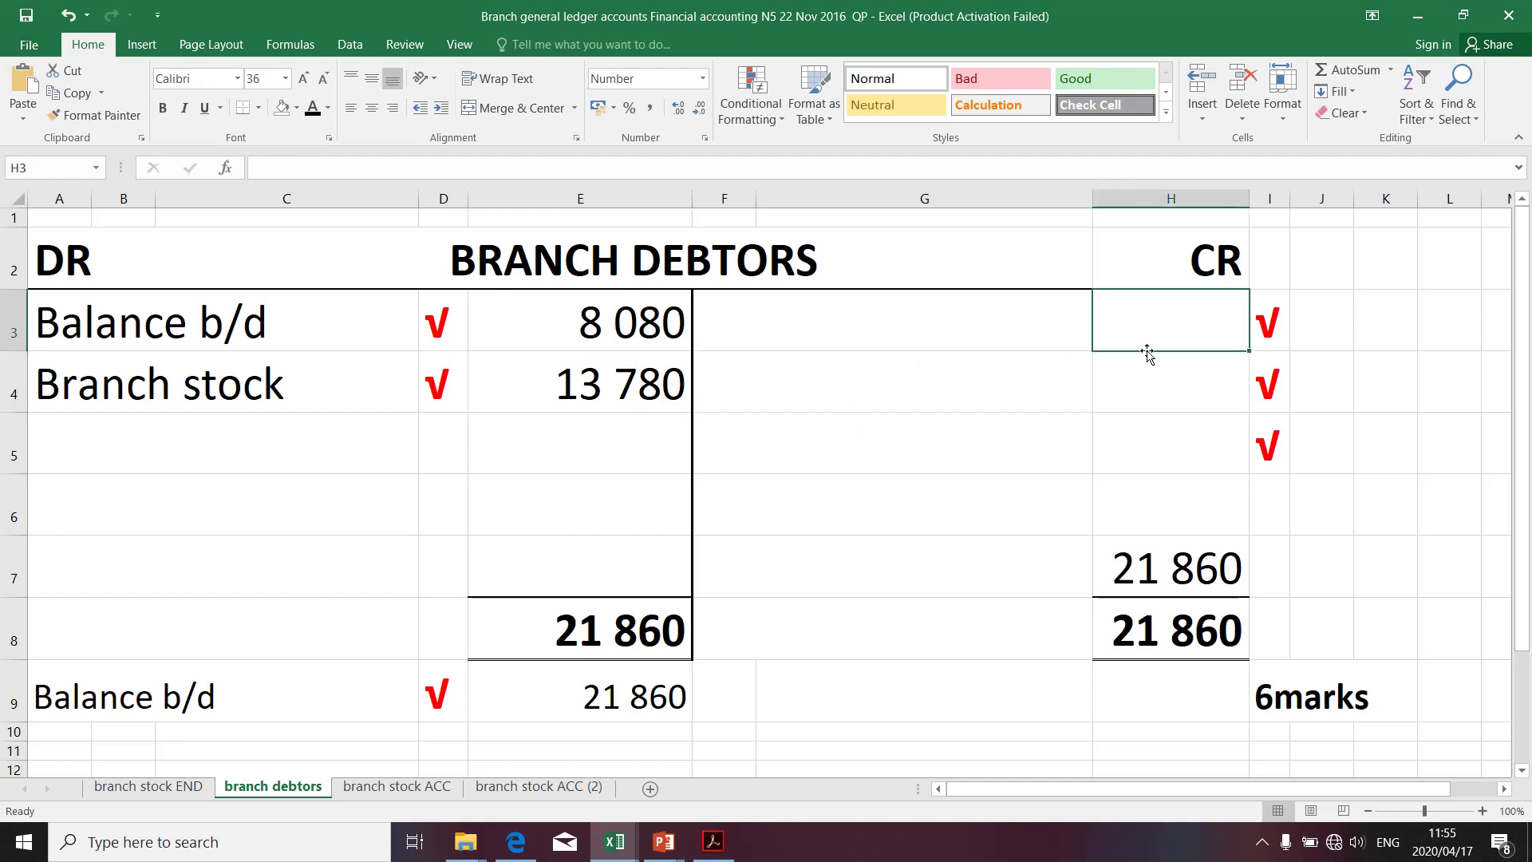
{"action": "type", "text": "310"}
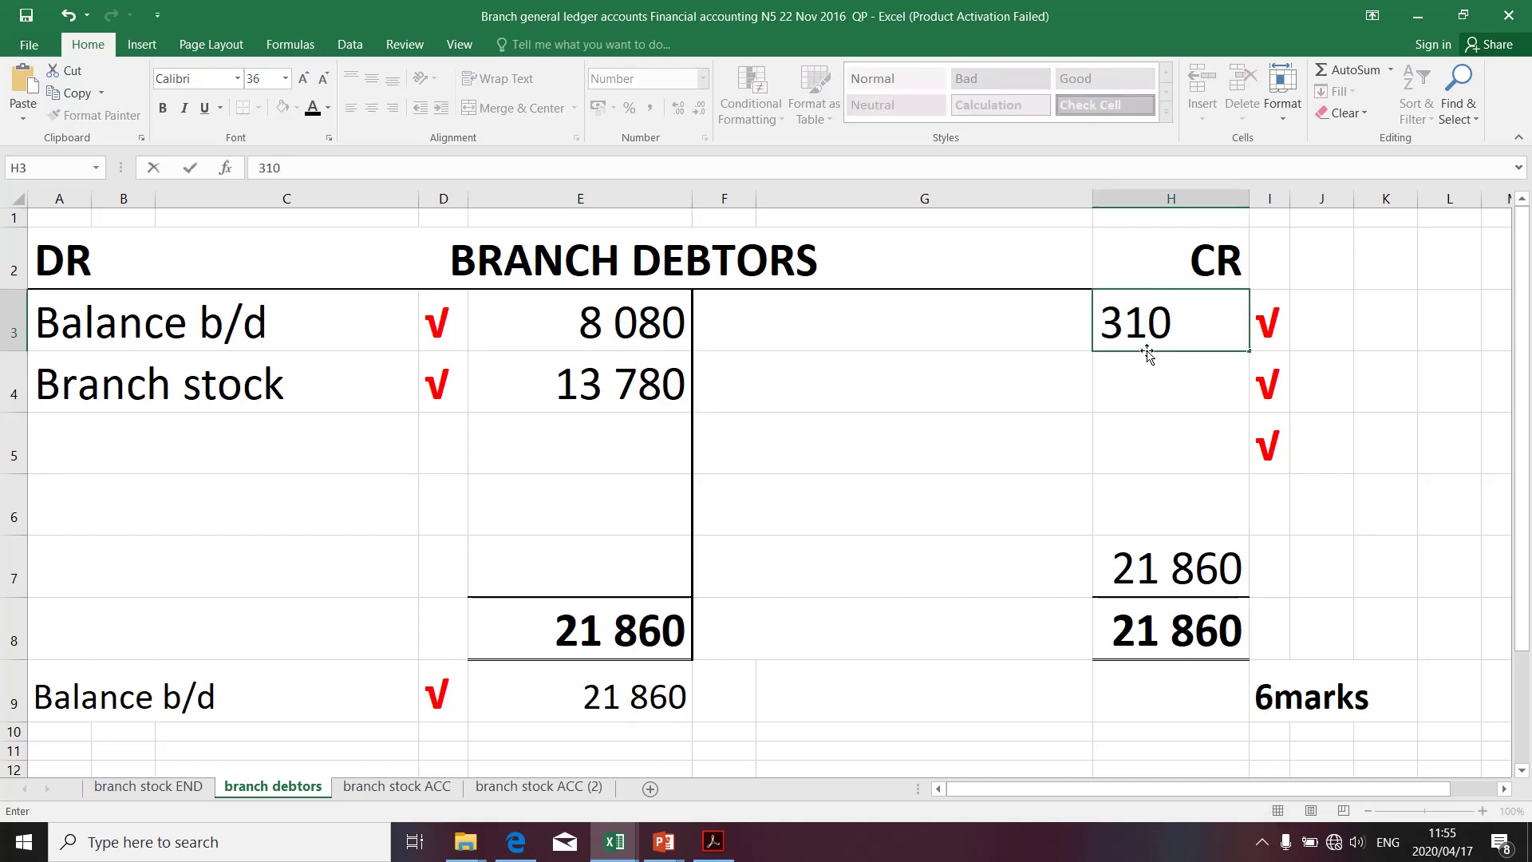
{"action": "left_click", "coordinate": [886, 335]}
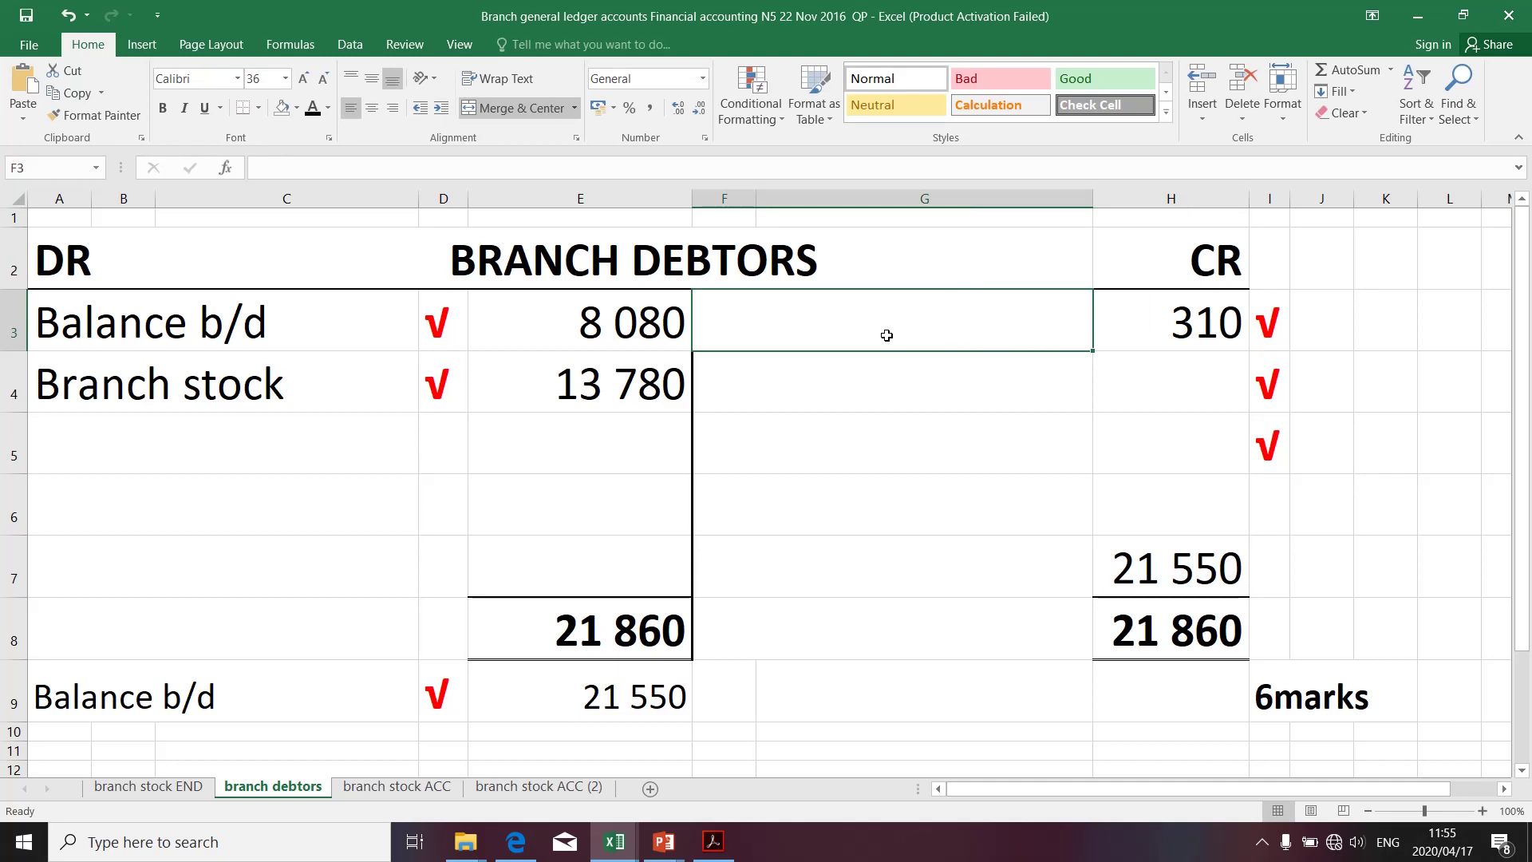
{"action": "type", "text": "Bra"}
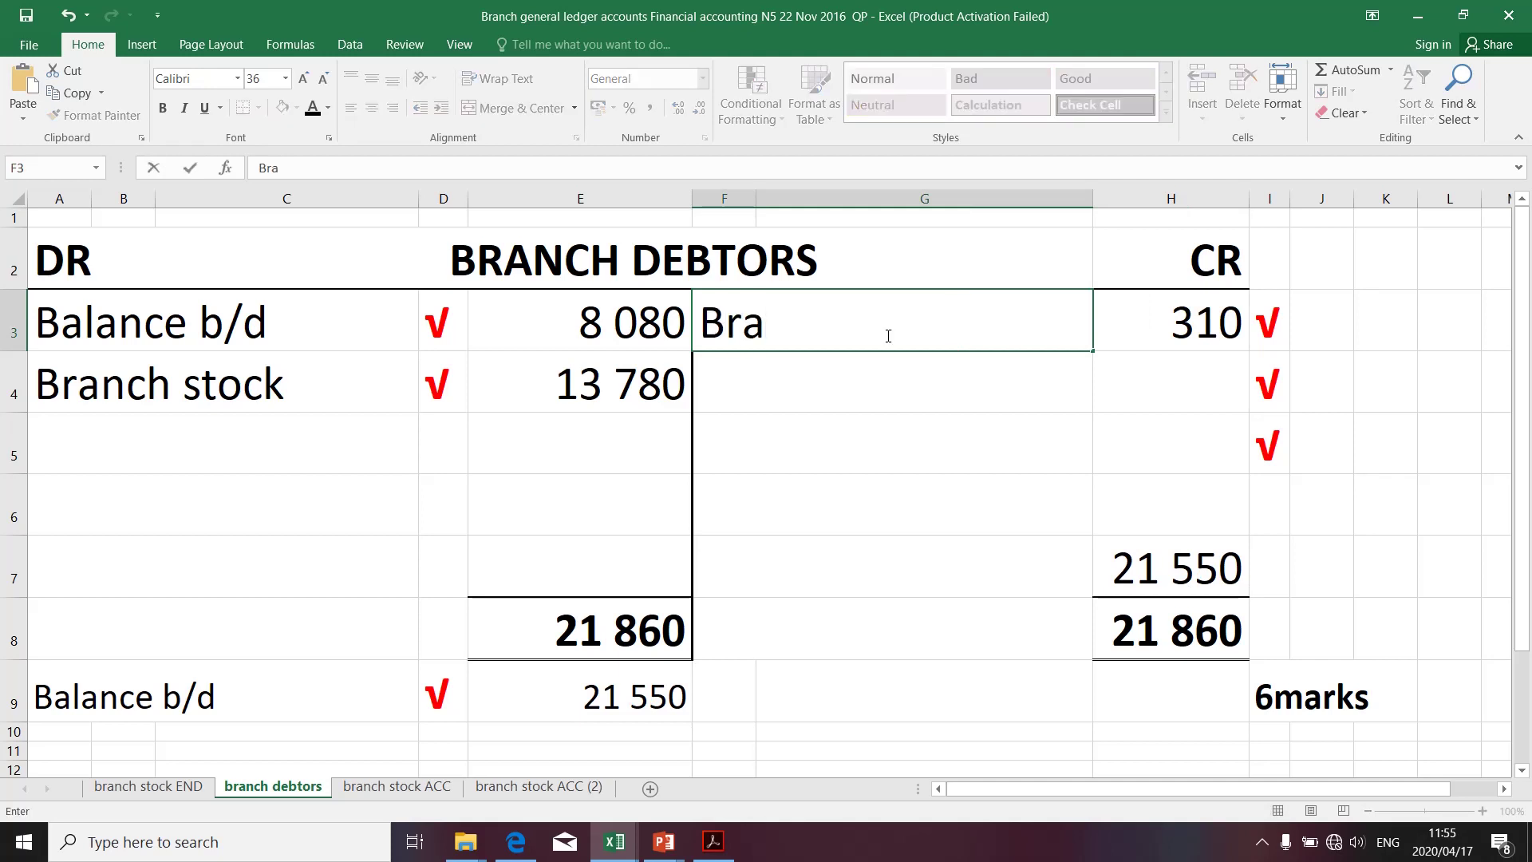
{"action": "type", "text": "nch"}
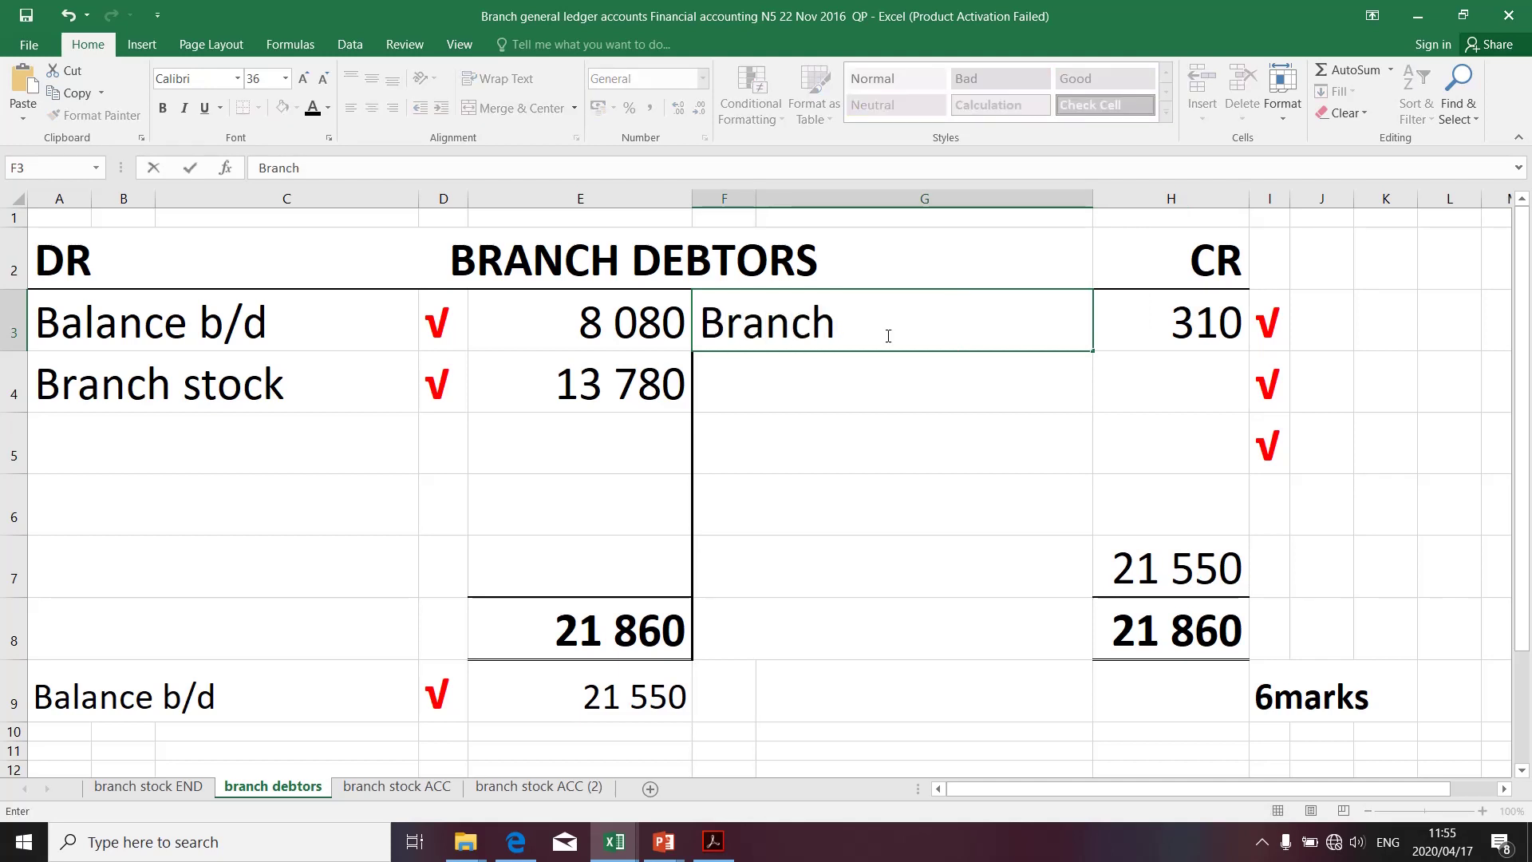
{"action": "type", "text": " discoun"}
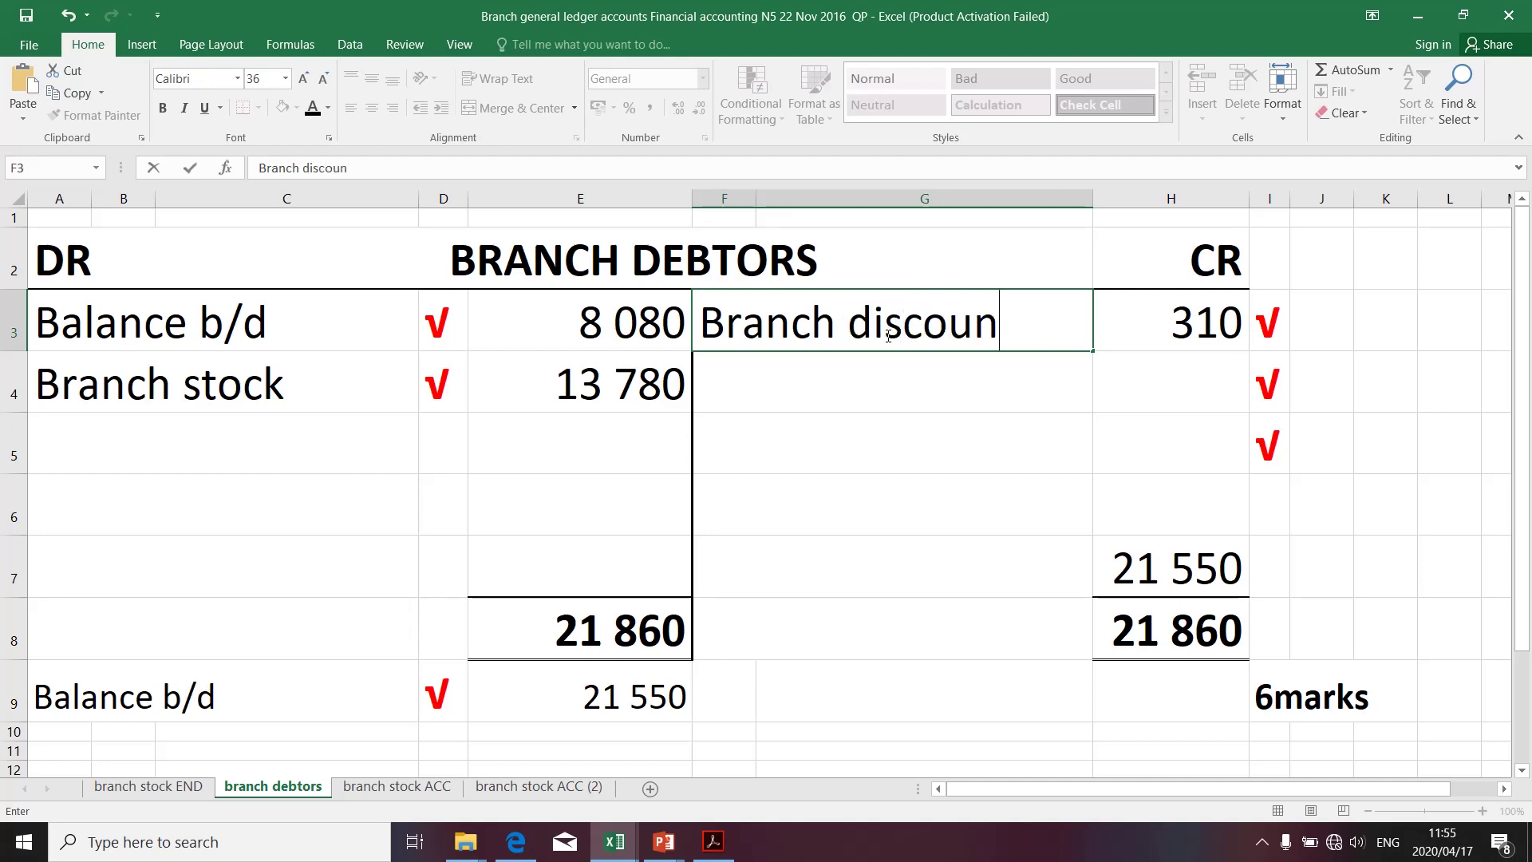
{"action": "type", "text": "t all"}
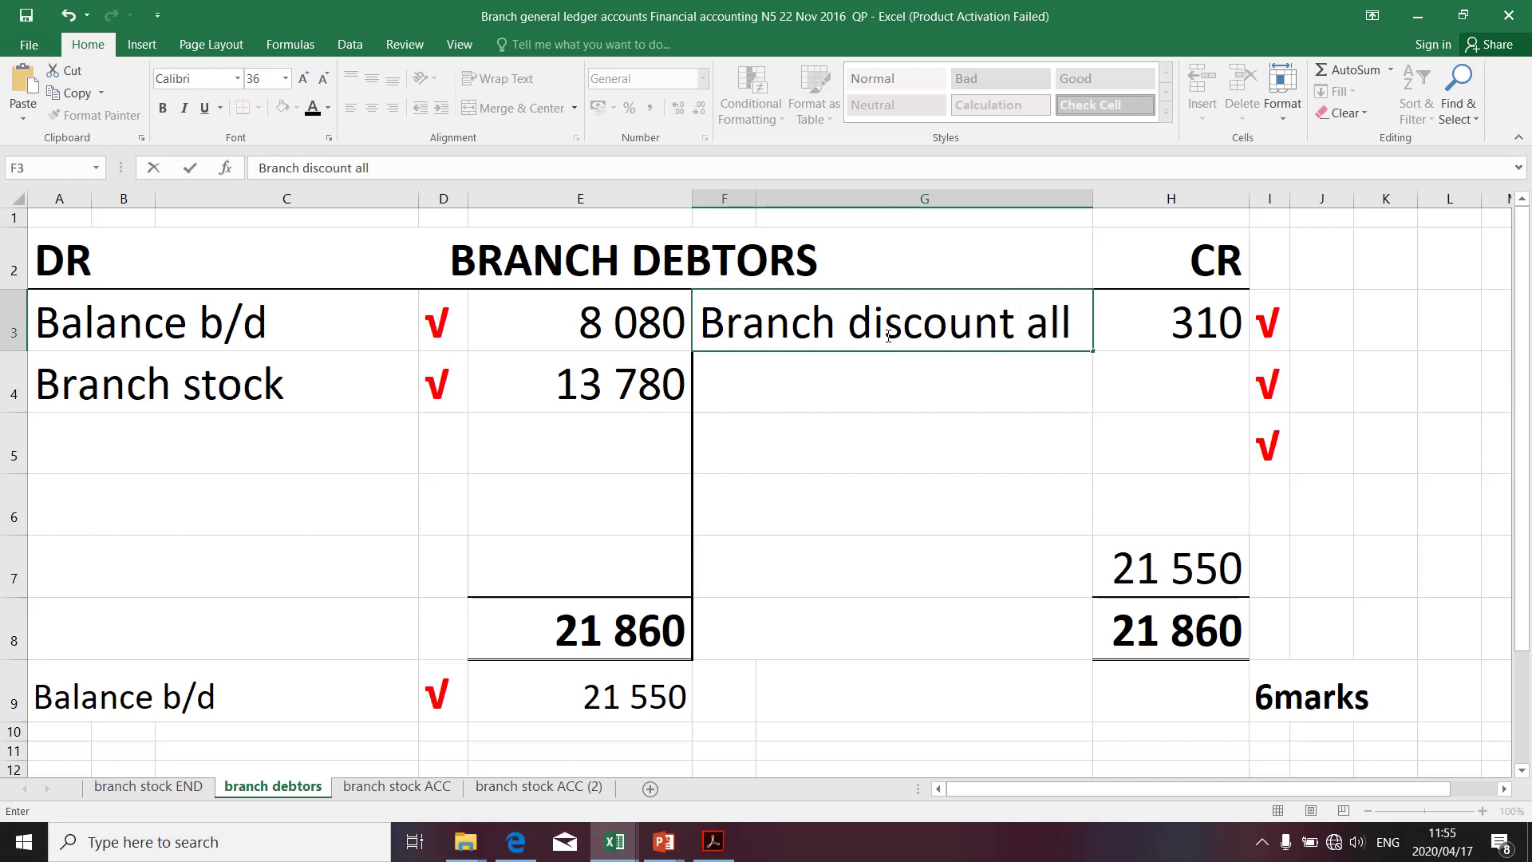
{"action": "type", "text": "owed"}
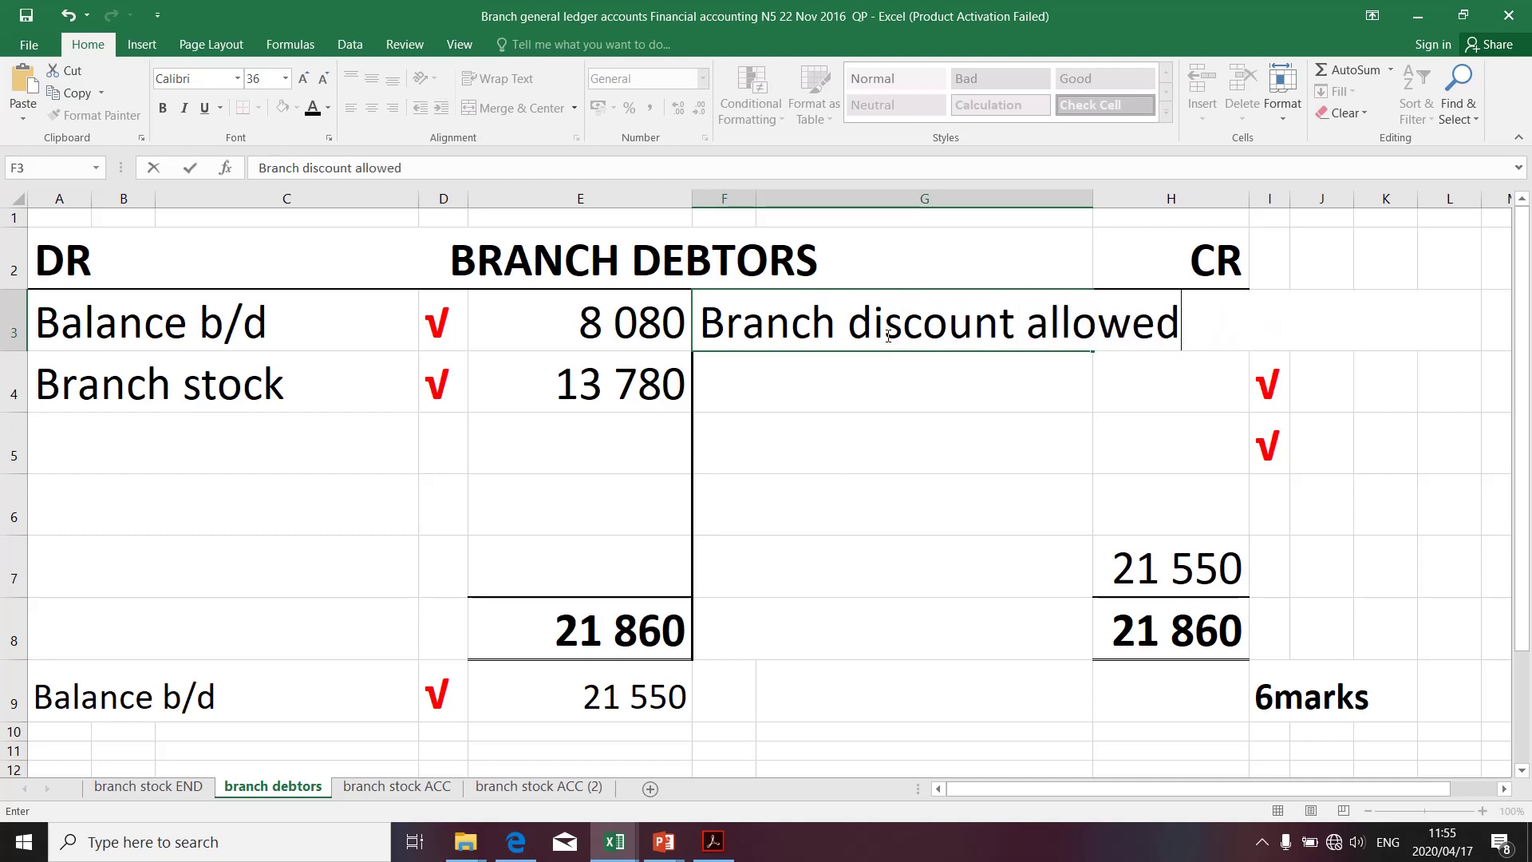
{"action": "left_click", "coordinate": [904, 383]}
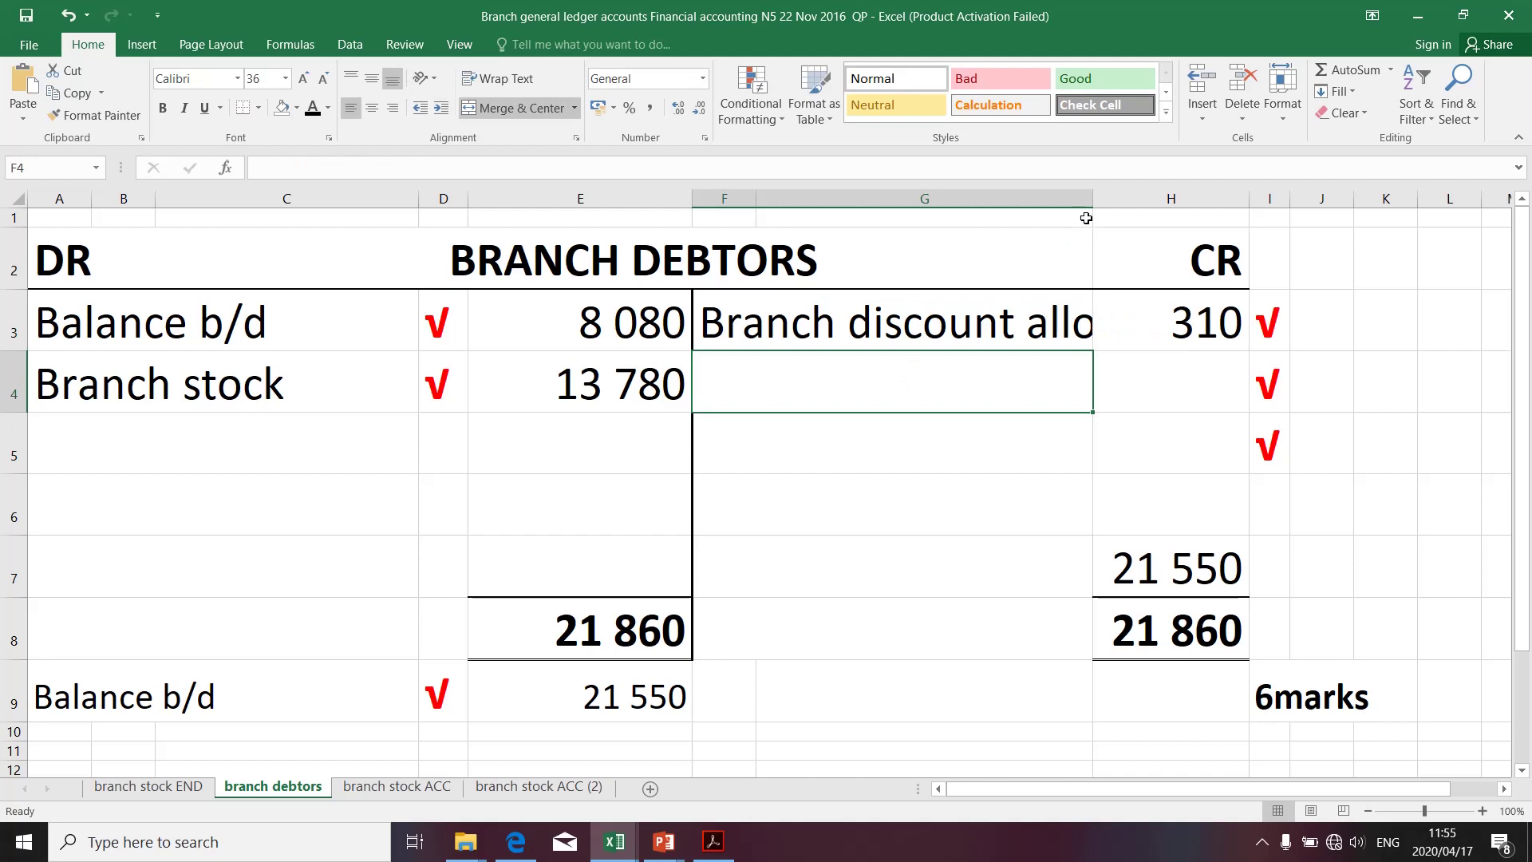
Step: Widen column G so 'Branch discount allowed' fits, then check the 310 credit entry
{"action": "left_click_drag", "start_coordinate": [1093, 198], "coordinate": [1196, 200]}
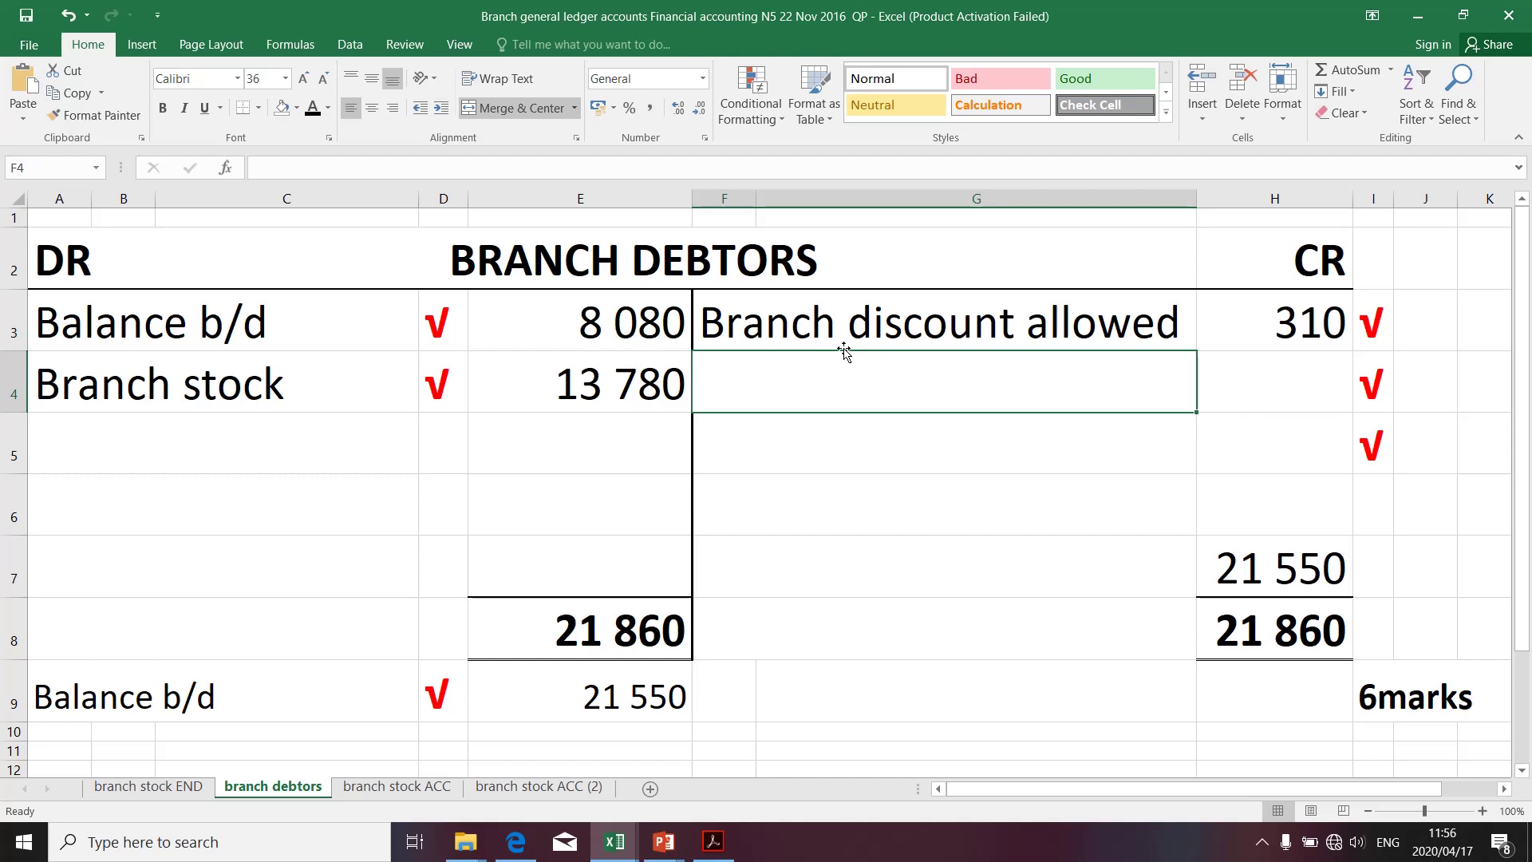
{"action": "left_click", "coordinate": [923, 335]}
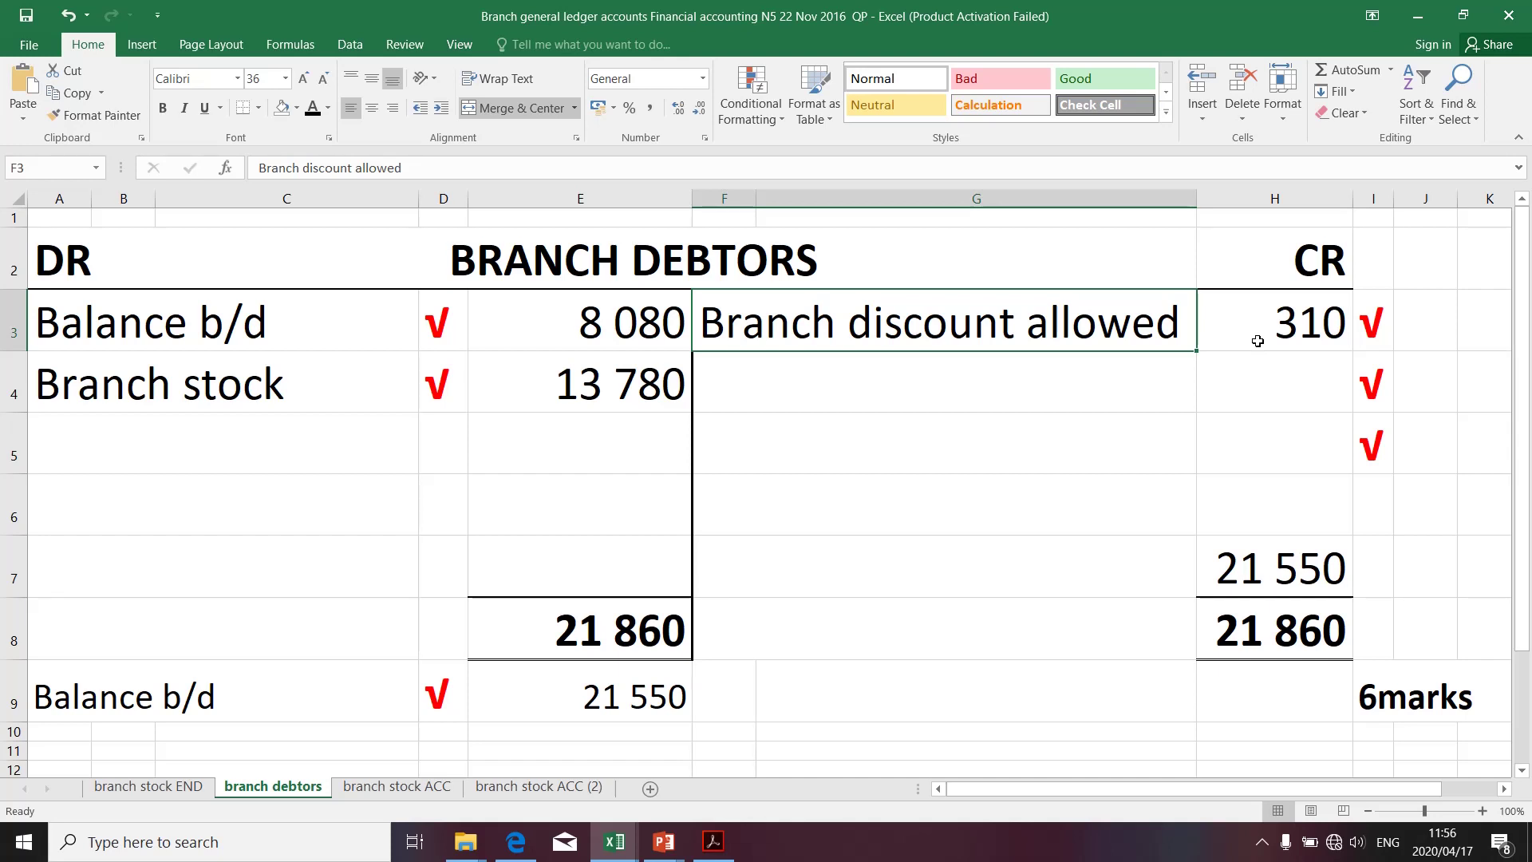
{"action": "left_click", "coordinate": [1083, 452]}
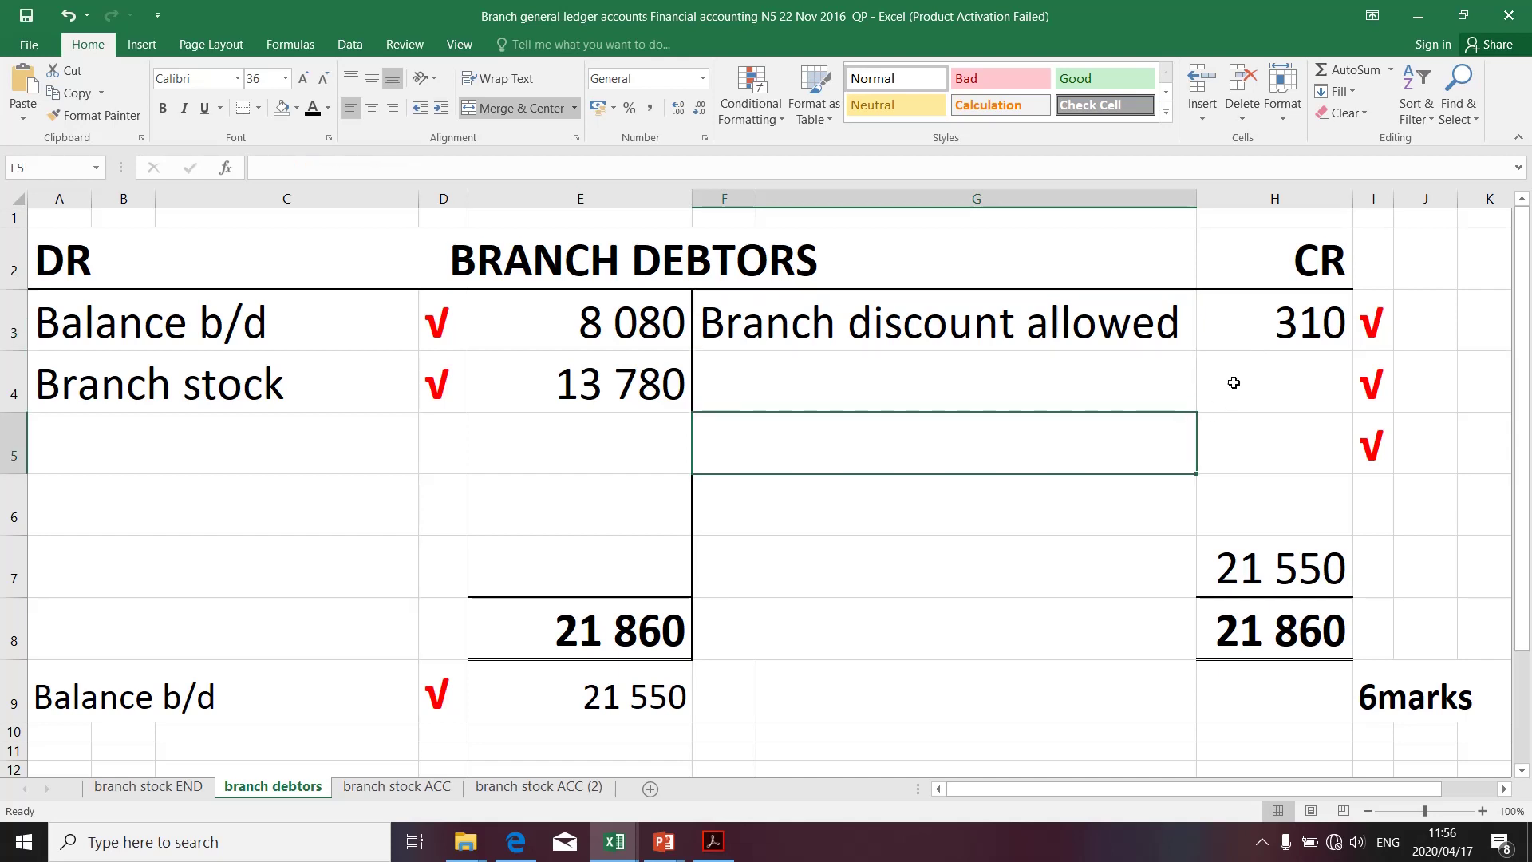
{"action": "left_click", "coordinate": [1242, 337]}
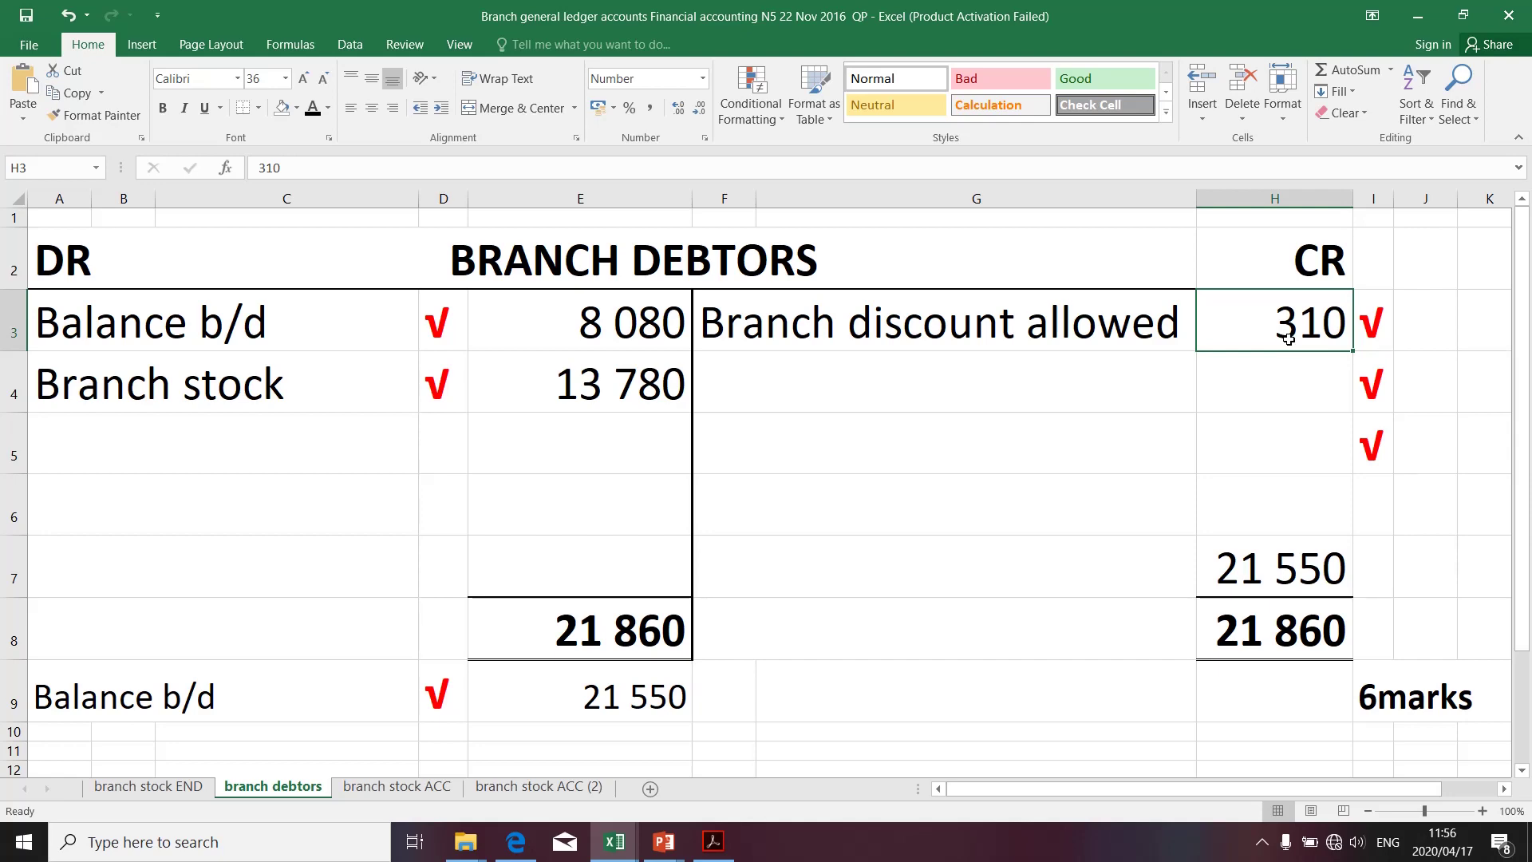
Step: Read the Returns from customers and cash received lines in the question paper
{"action": "key", "text": "alt+Tab"}
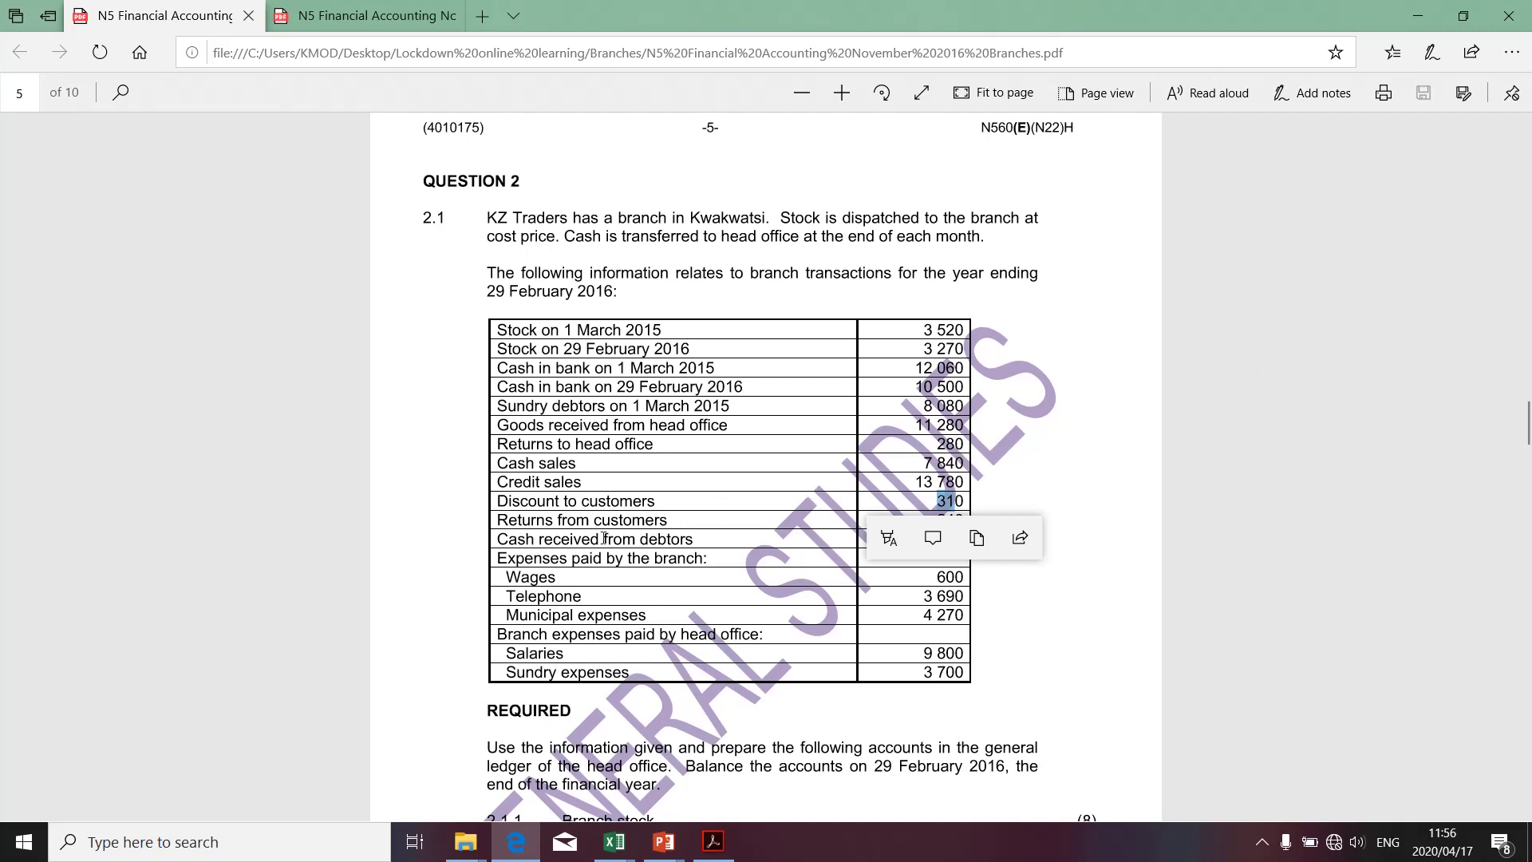
{"action": "left_click", "coordinate": [678, 523]}
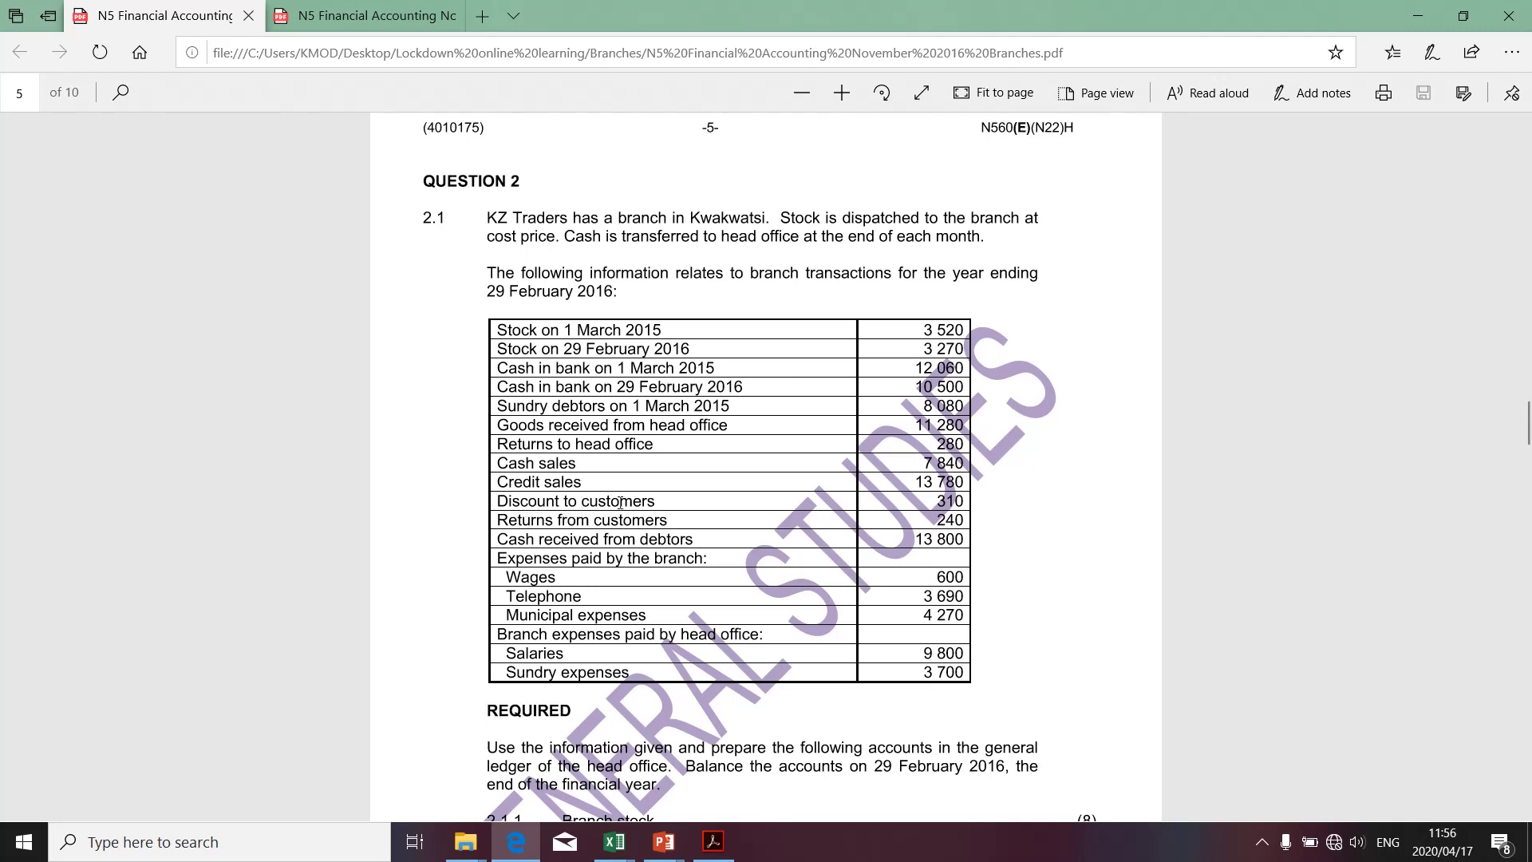
{"action": "left_click_drag", "start_coordinate": [501, 519], "coordinate": [851, 519]}
{"action": "left_click", "coordinate": [869, 517]}
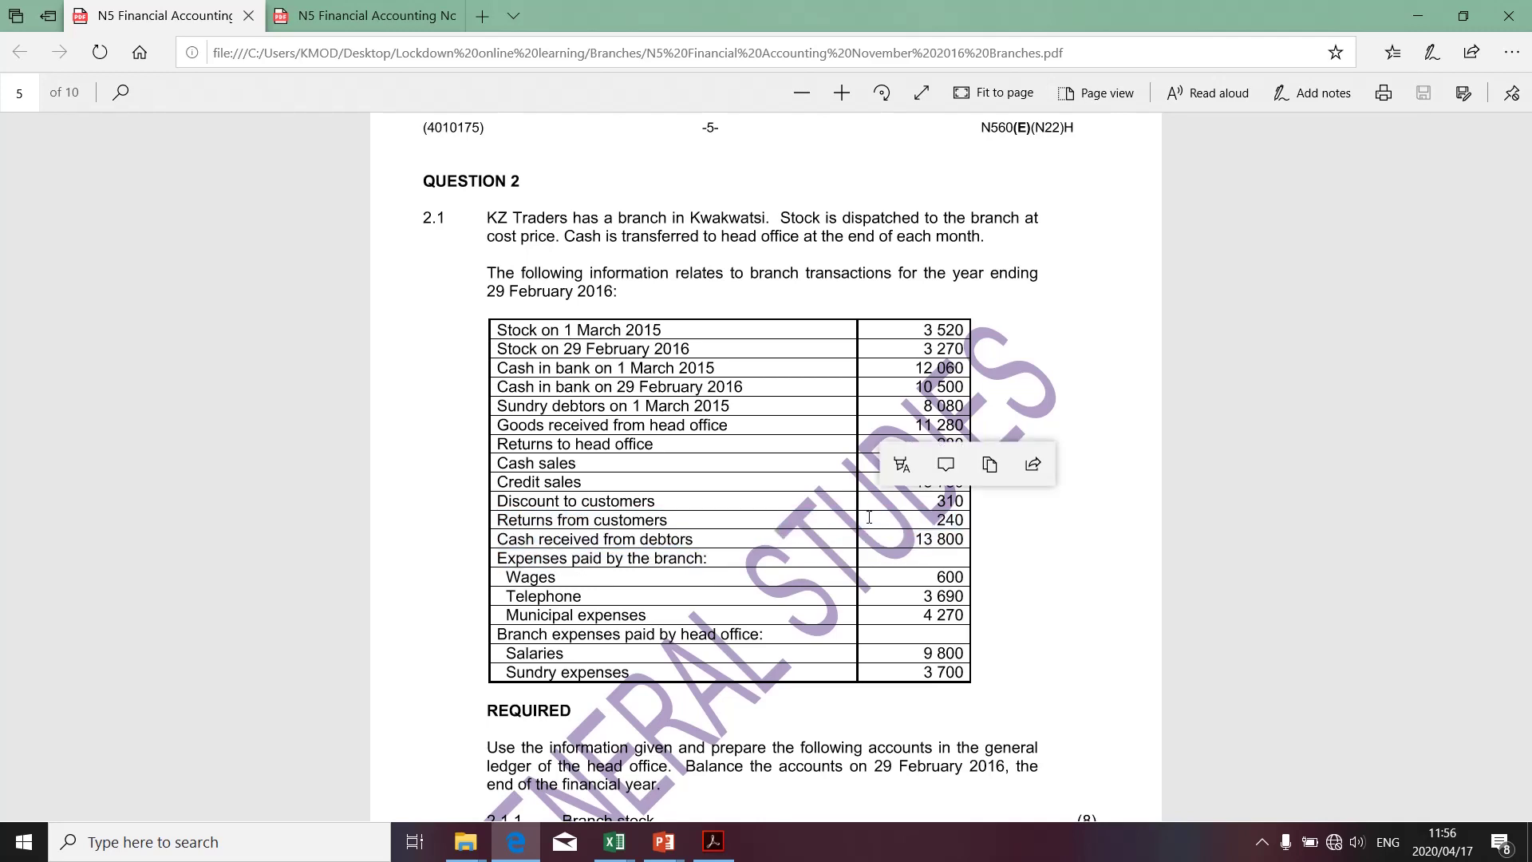
{"action": "key", "text": "alt+Tab"}
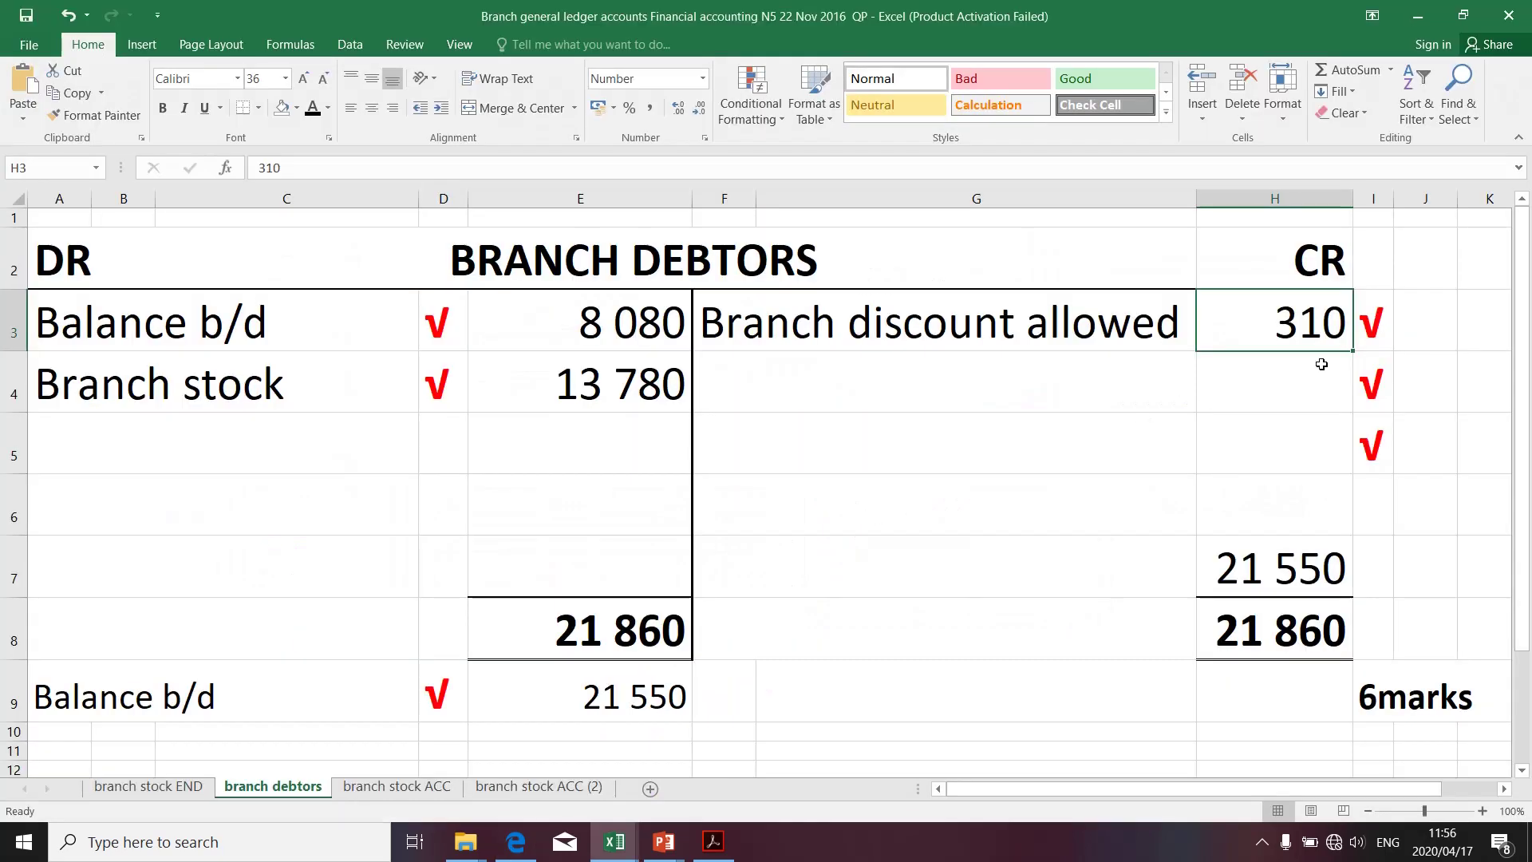
Step: Type the 240 returns figure into credit cell H4
{"action": "left_click", "coordinate": [1296, 383]}
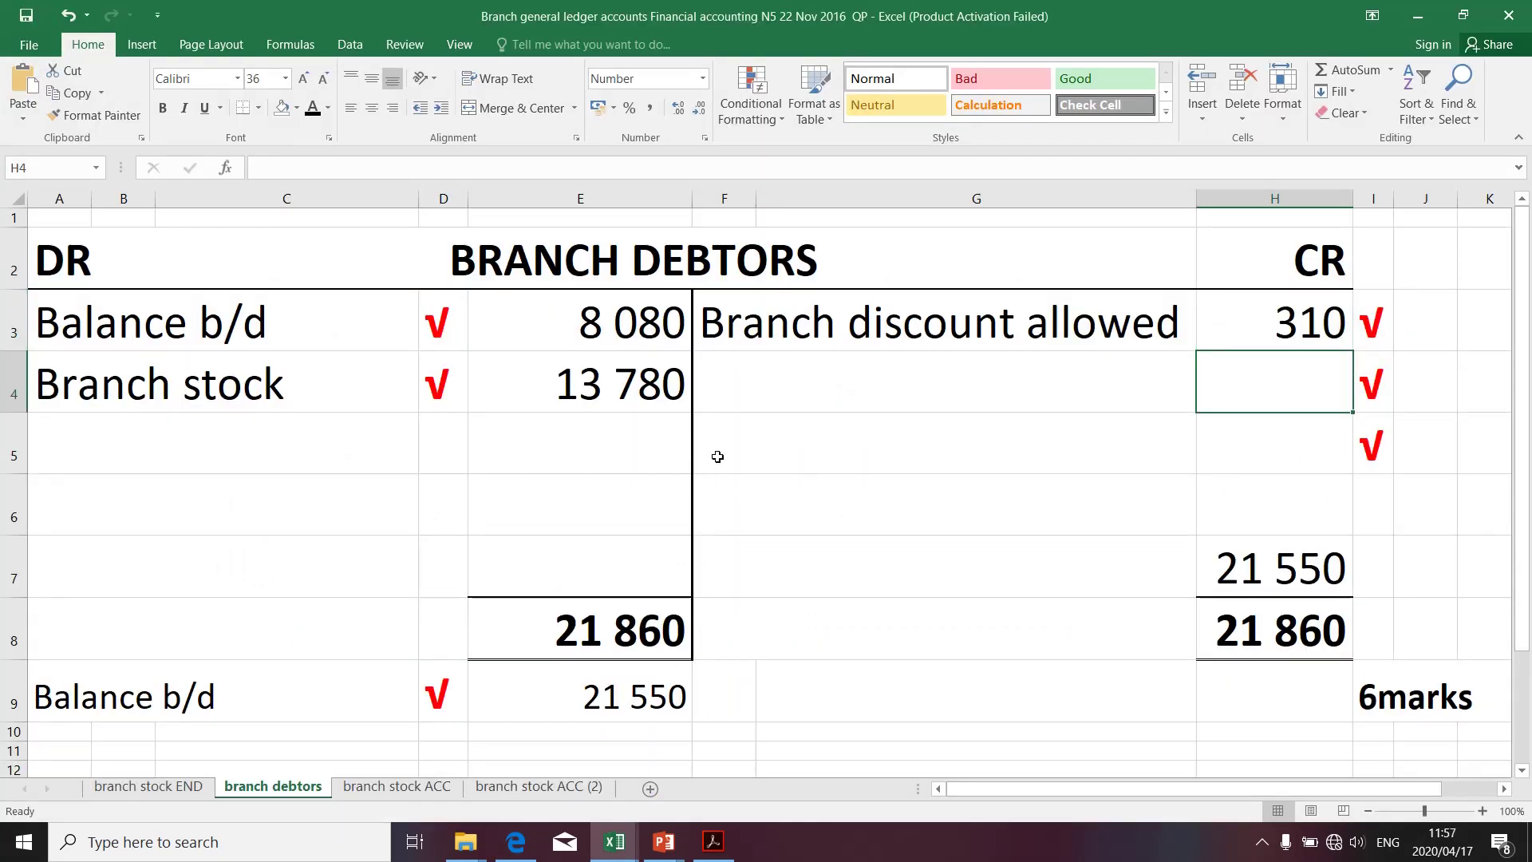
{"action": "left_click", "coordinate": [655, 408]}
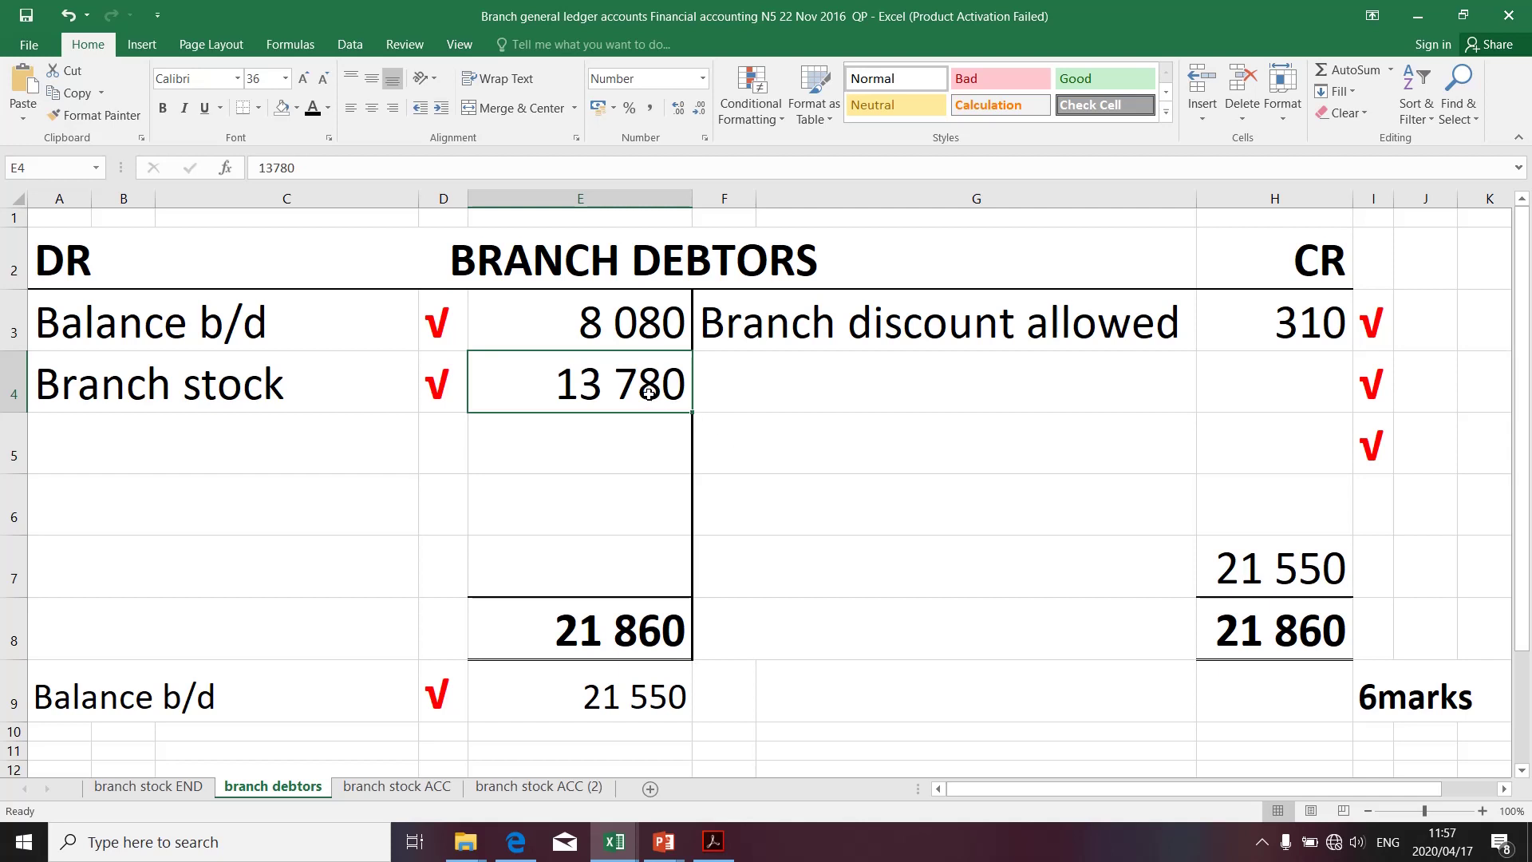
{"action": "left_click", "coordinate": [1234, 374]}
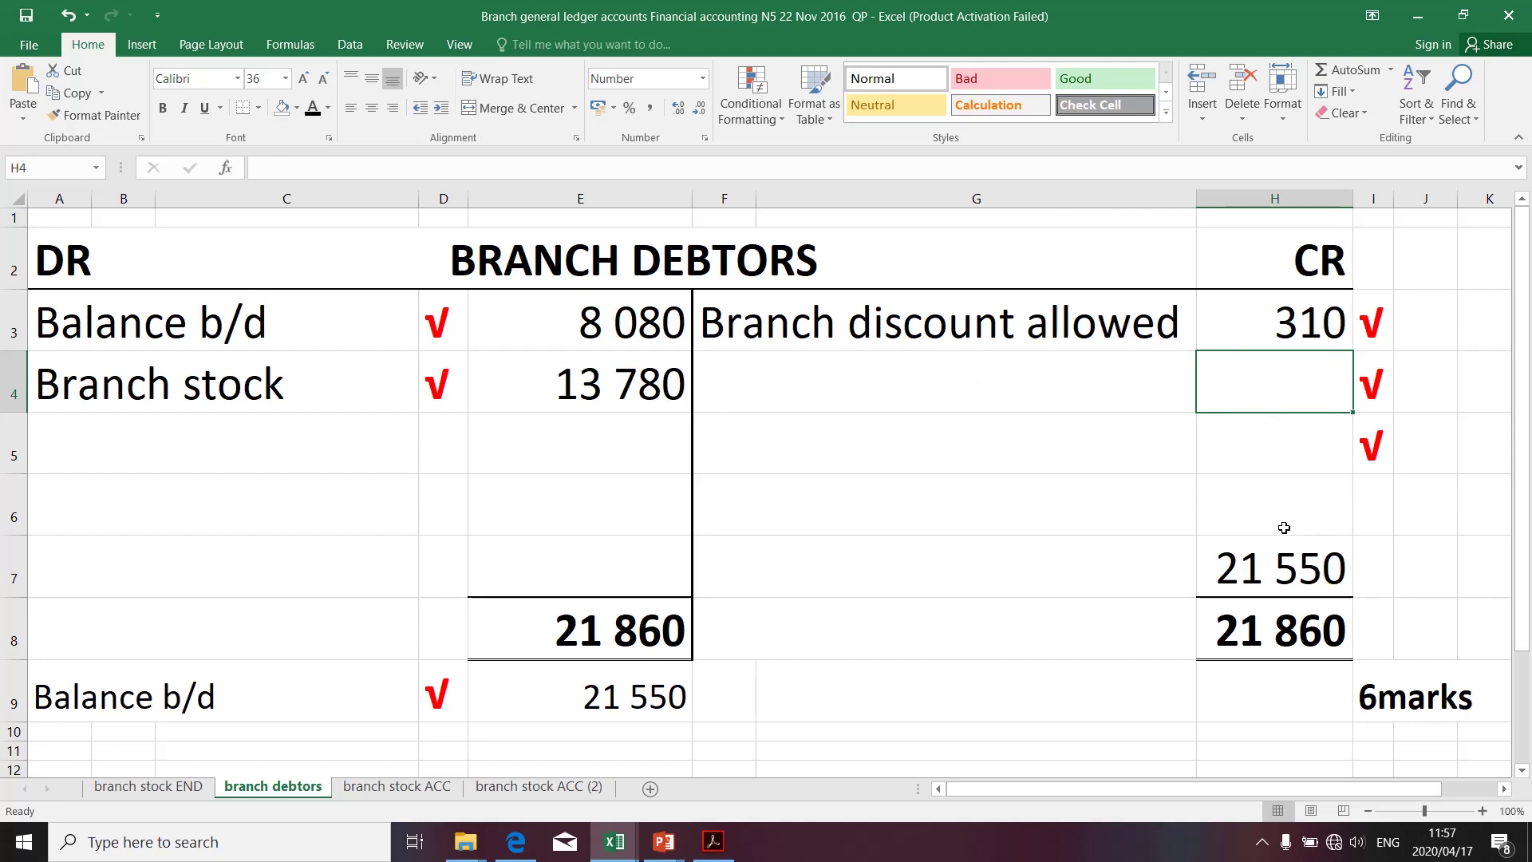
{"action": "key", "text": "alt+Tab"}
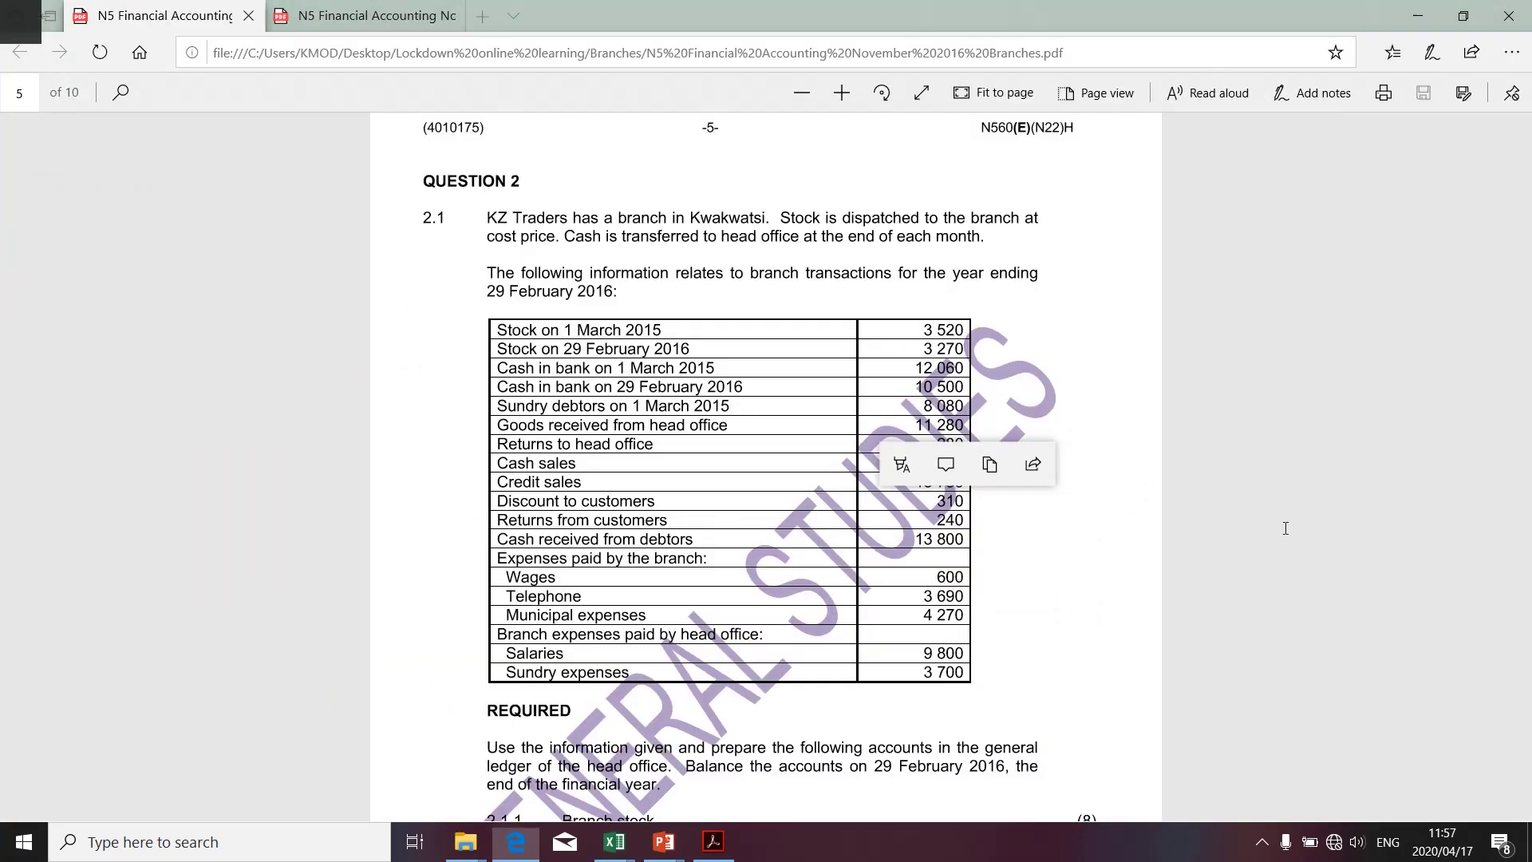
{"action": "key", "text": "alt+Tab"}
{"action": "type", "text": "240"}
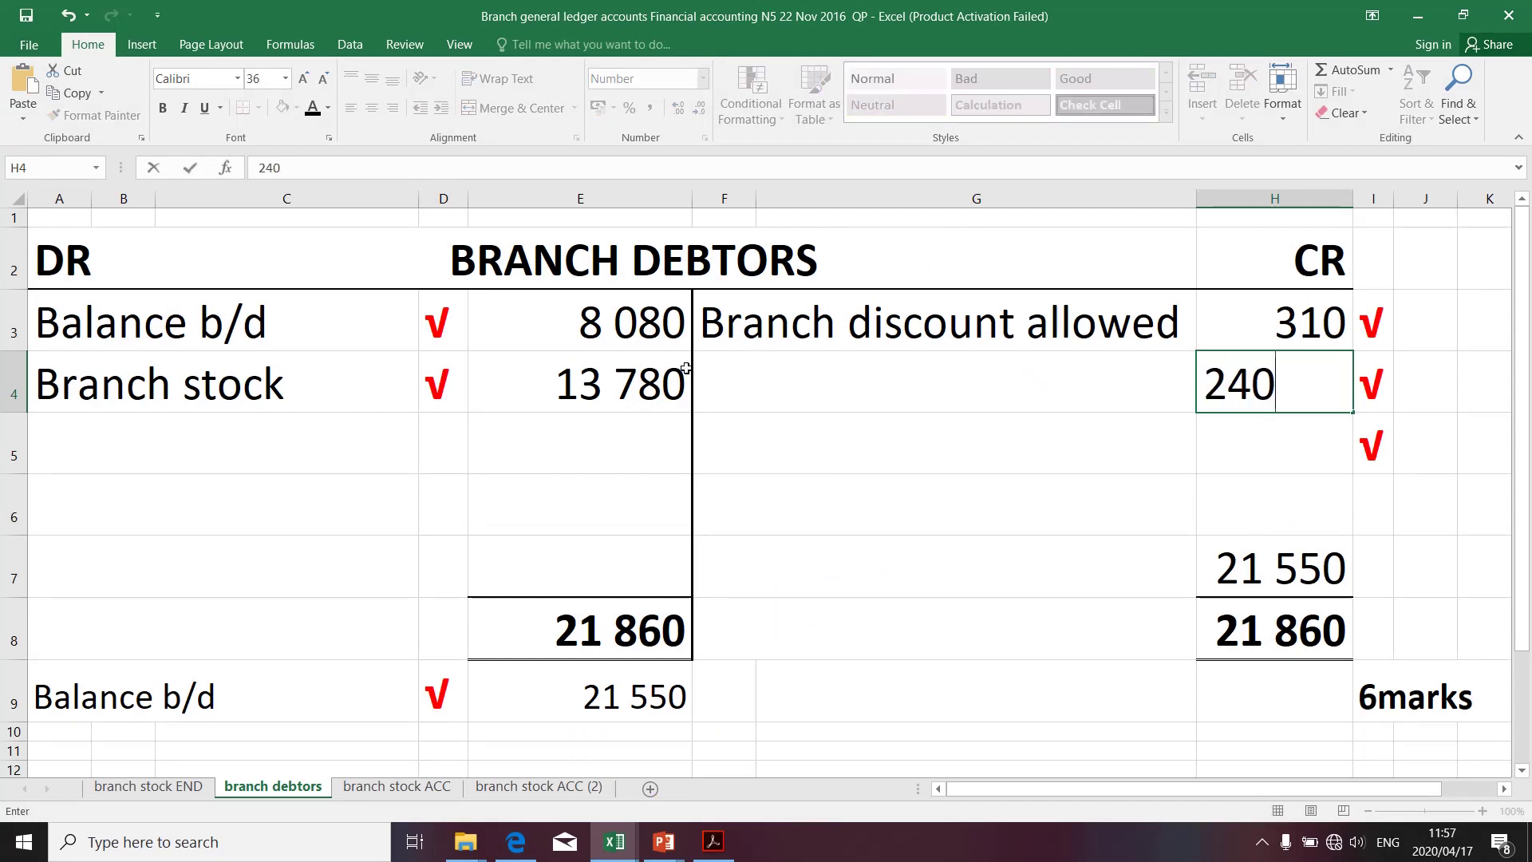
Step: Commit 240 in H4 and label that credit 'Branch stock' in F4
{"action": "left_click", "coordinate": [854, 443]}
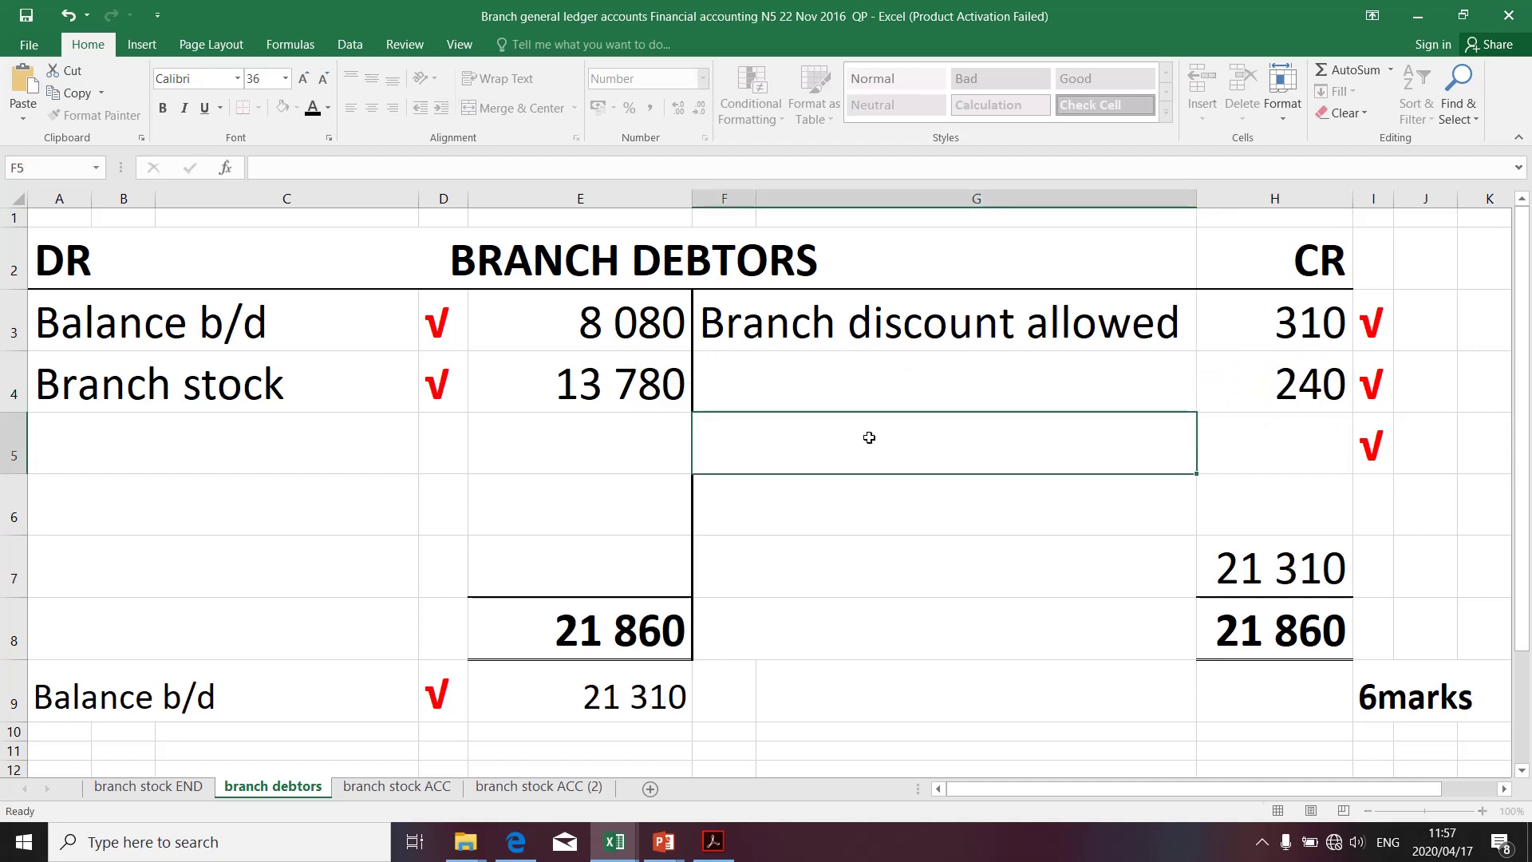
{"action": "left_click", "coordinate": [684, 391]}
{"action": "left_click", "coordinate": [1290, 406]}
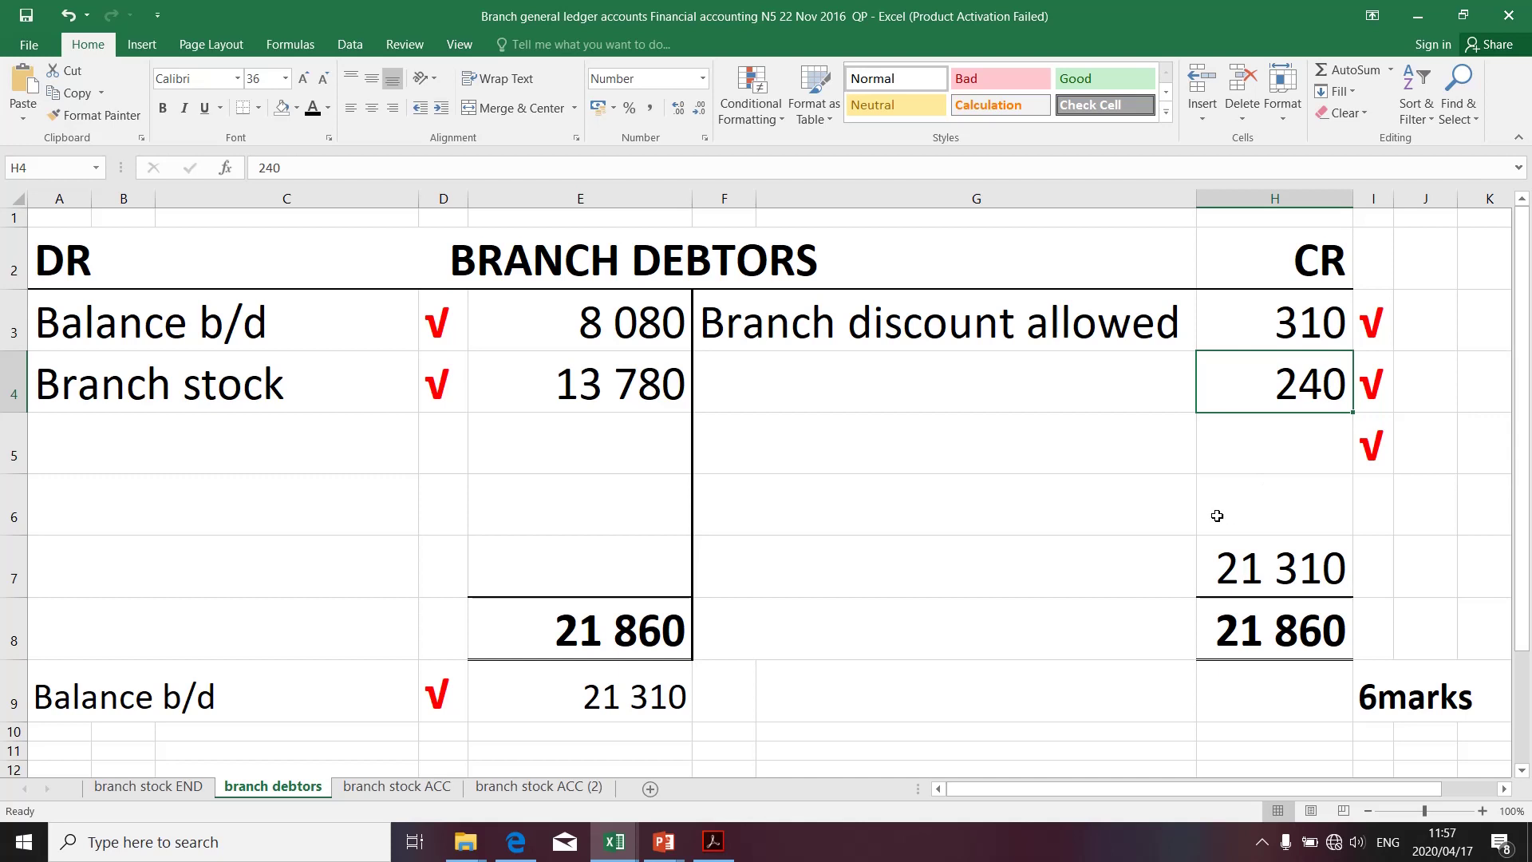
{"action": "left_click", "coordinate": [808, 381]}
{"action": "type", "text": "Bra"}
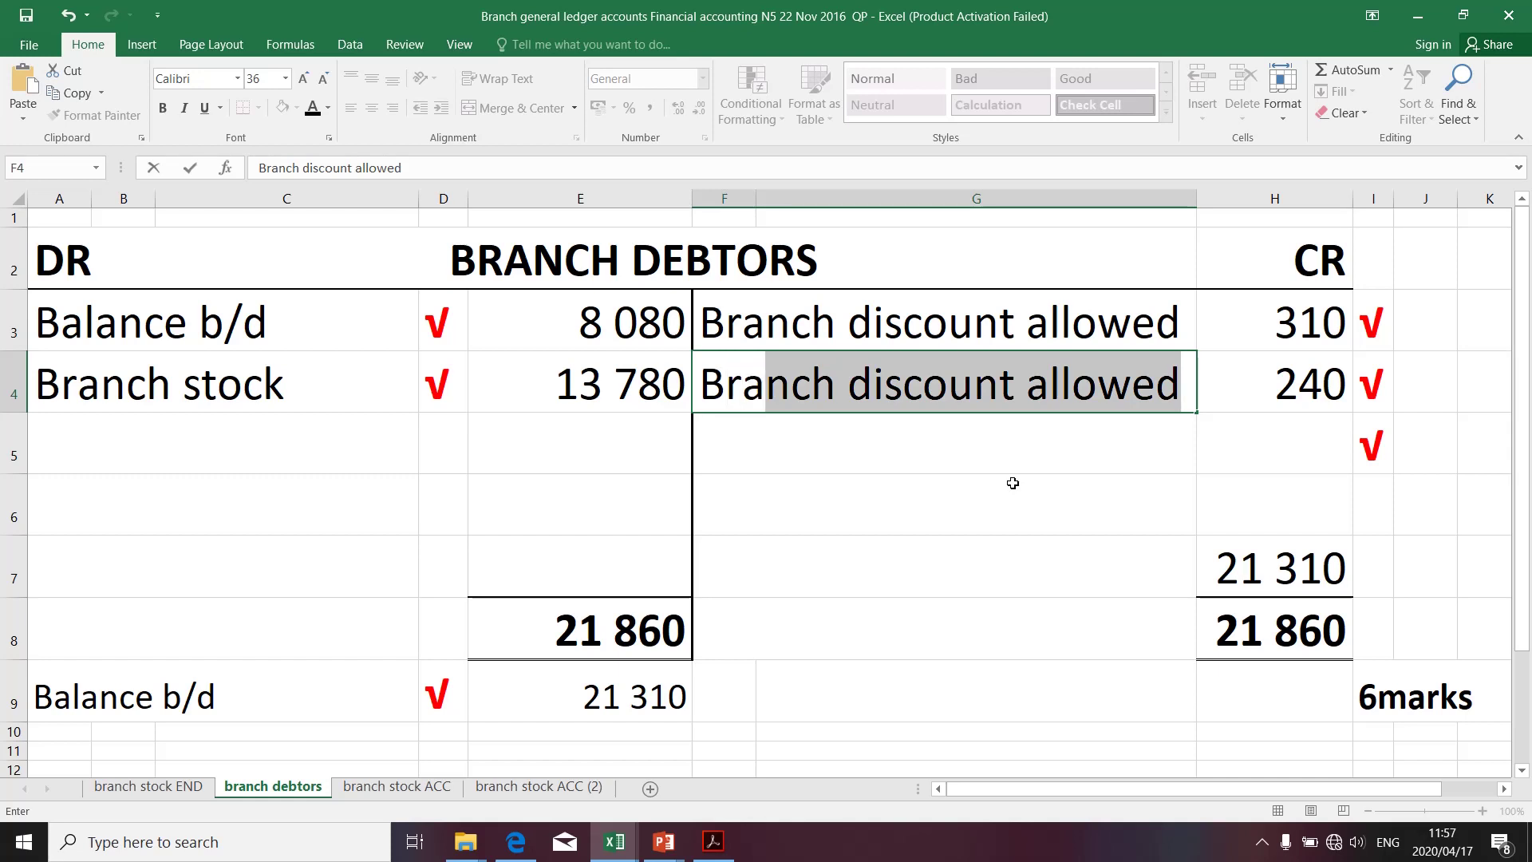
{"action": "type", "text": "nch s"}
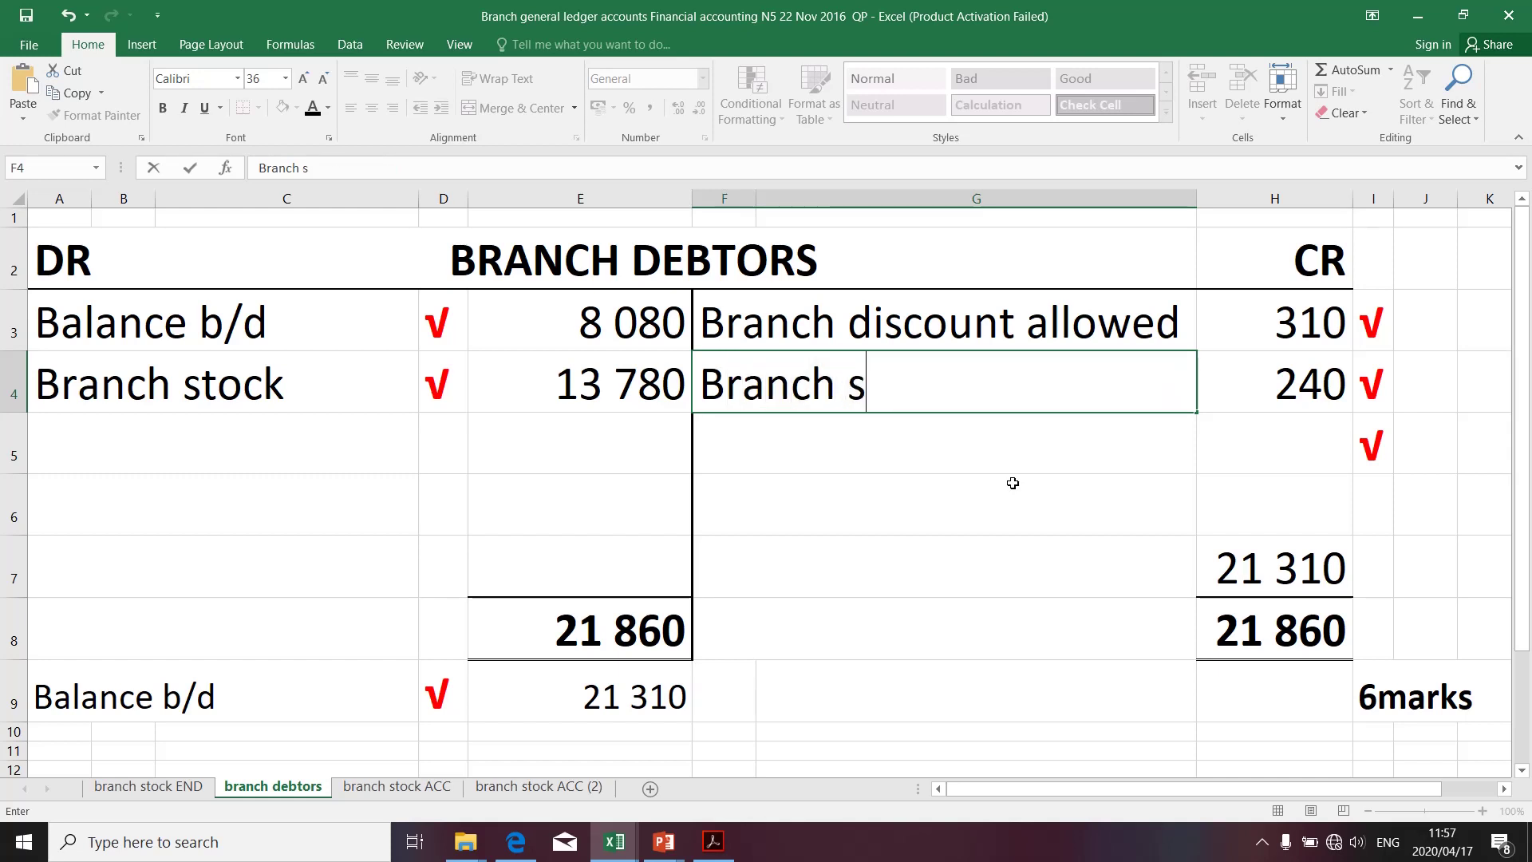
{"action": "type", "text": "tock"}
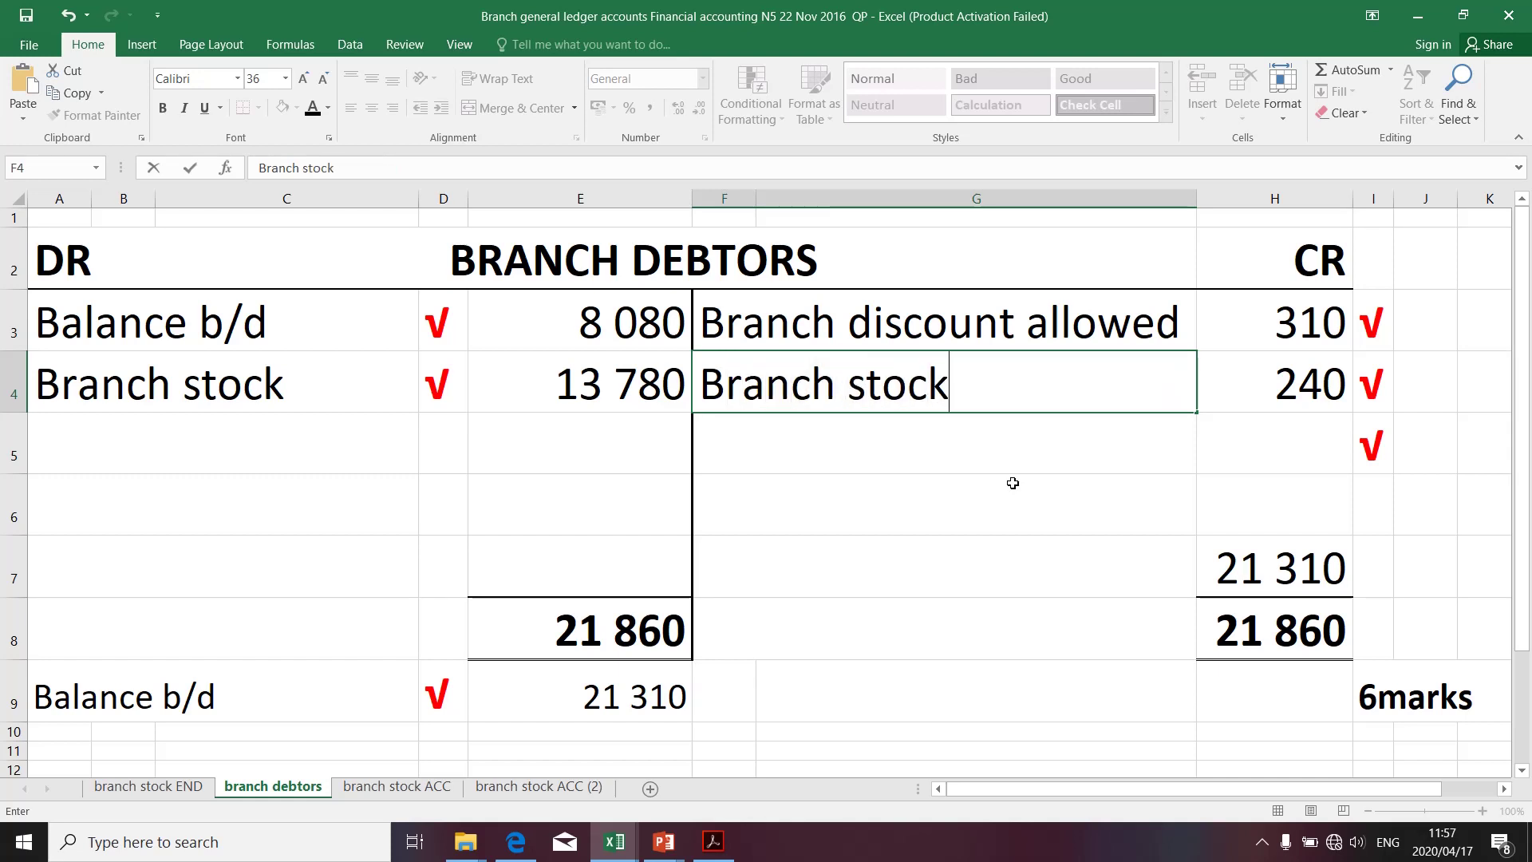
{"action": "left_click", "coordinate": [1016, 514]}
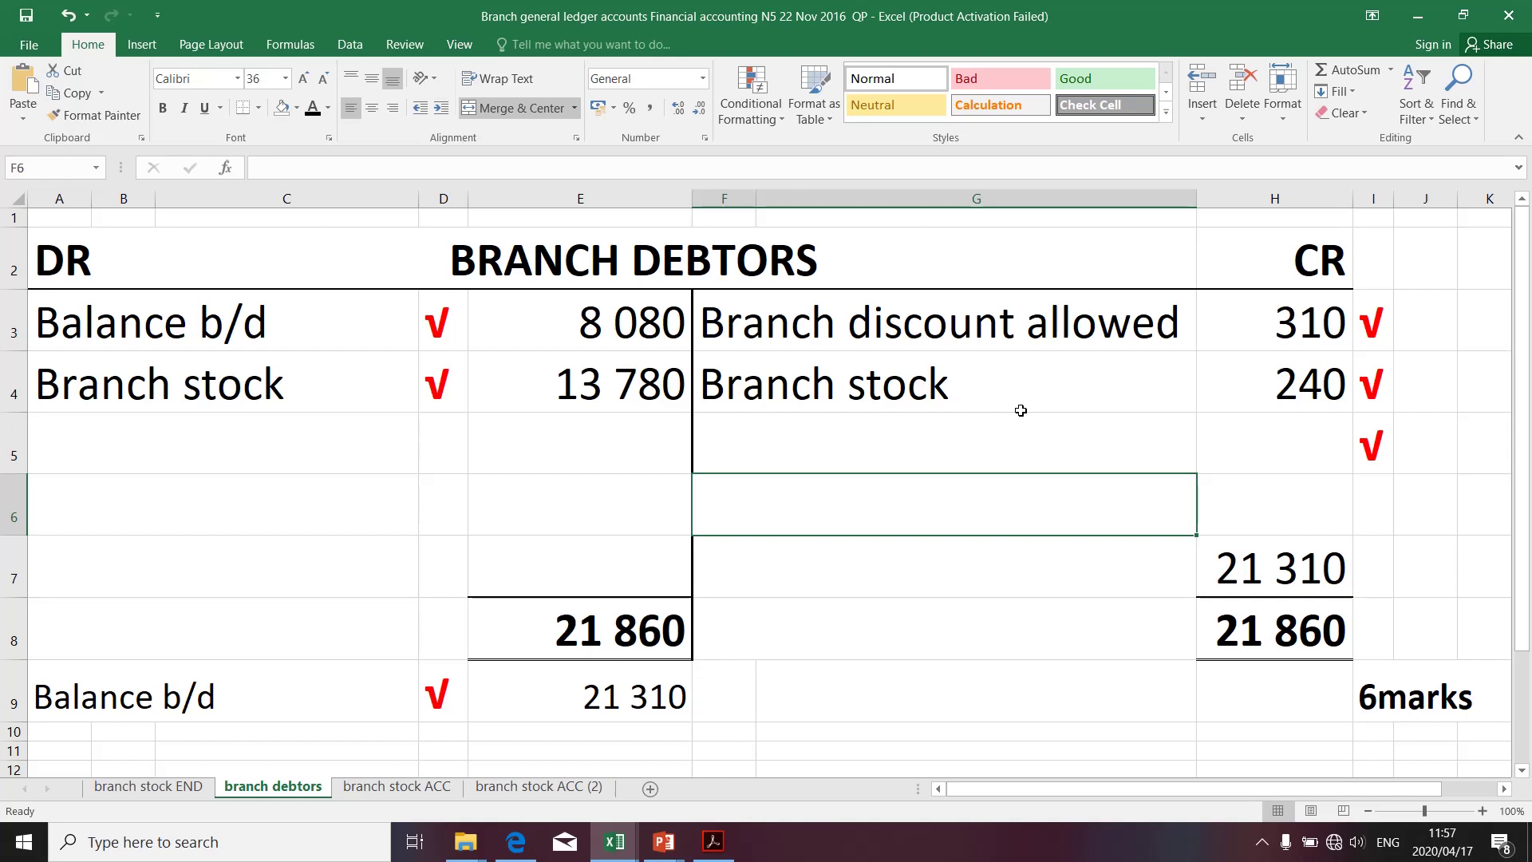
{"action": "key", "text": "alt+Tab"}
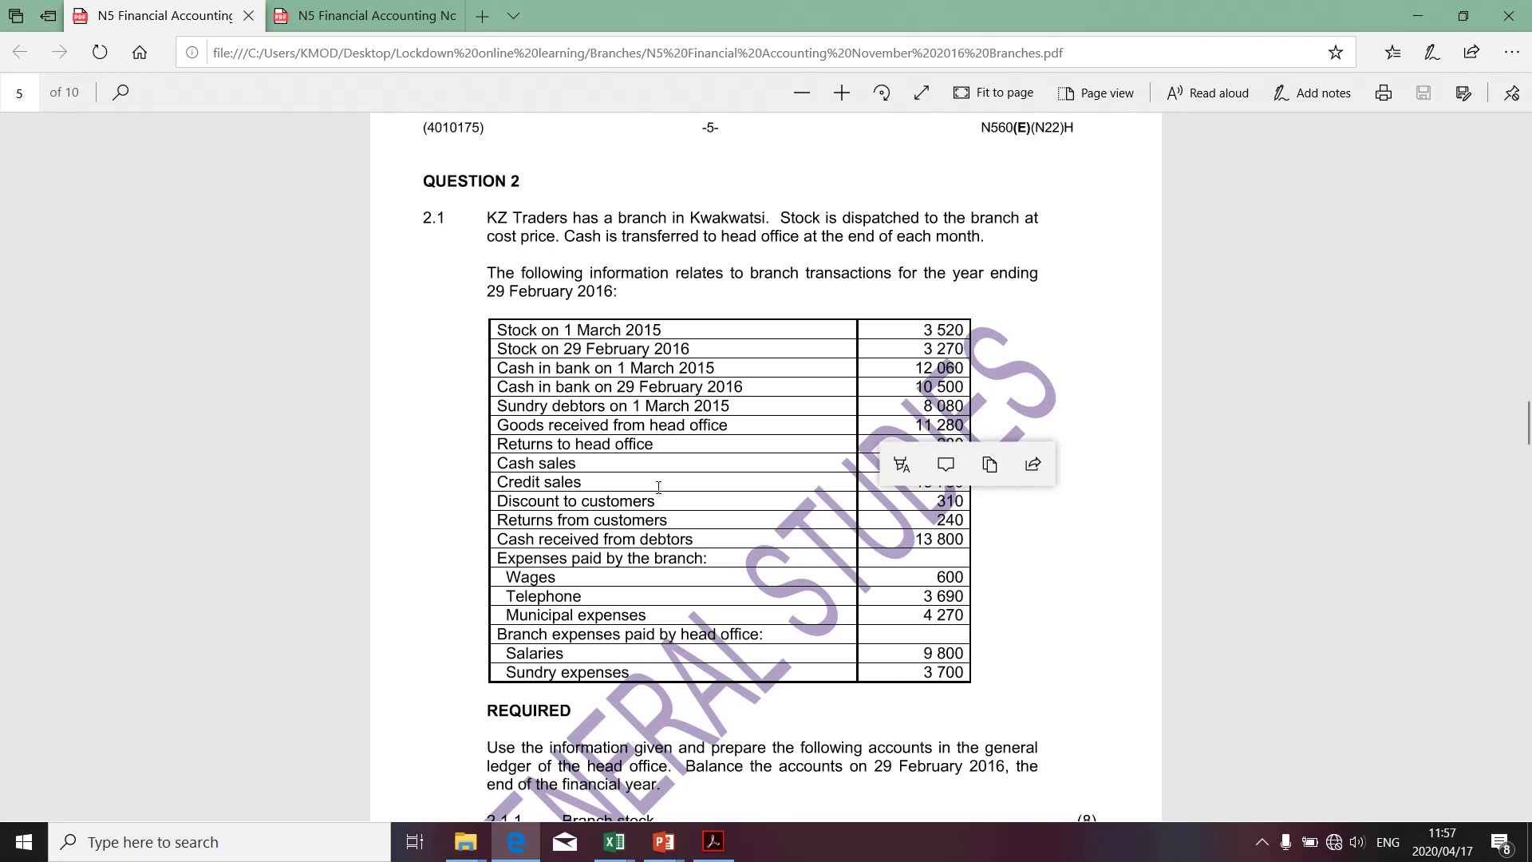
Step: Mark the 13 800 Cash received from debtors figure in the PDF table
{"action": "left_click", "coordinate": [655, 498]}
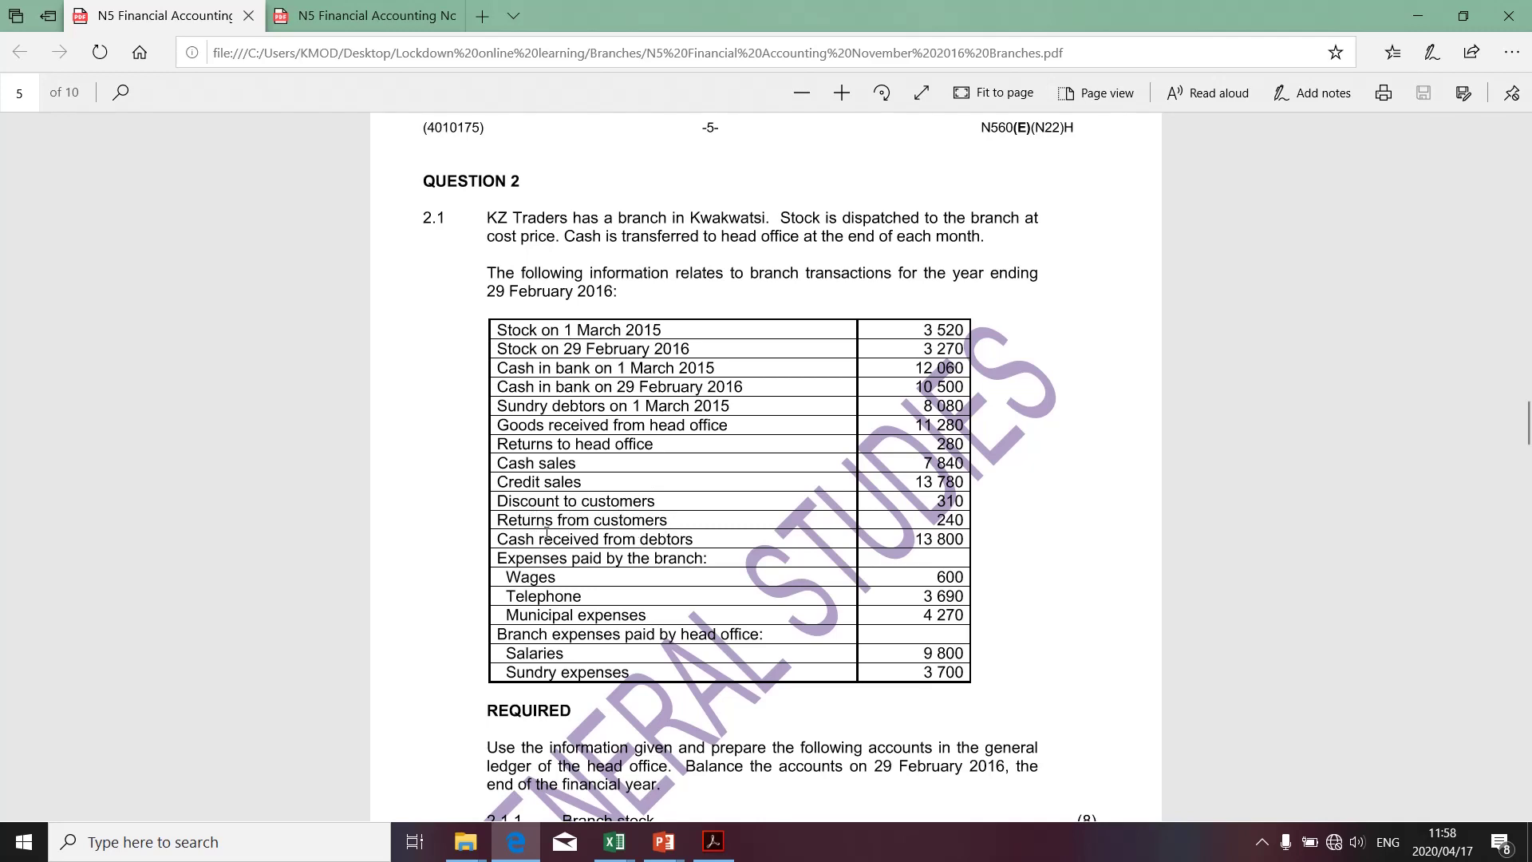
{"action": "left_click_drag", "start_coordinate": [918, 541], "coordinate": [957, 546]}
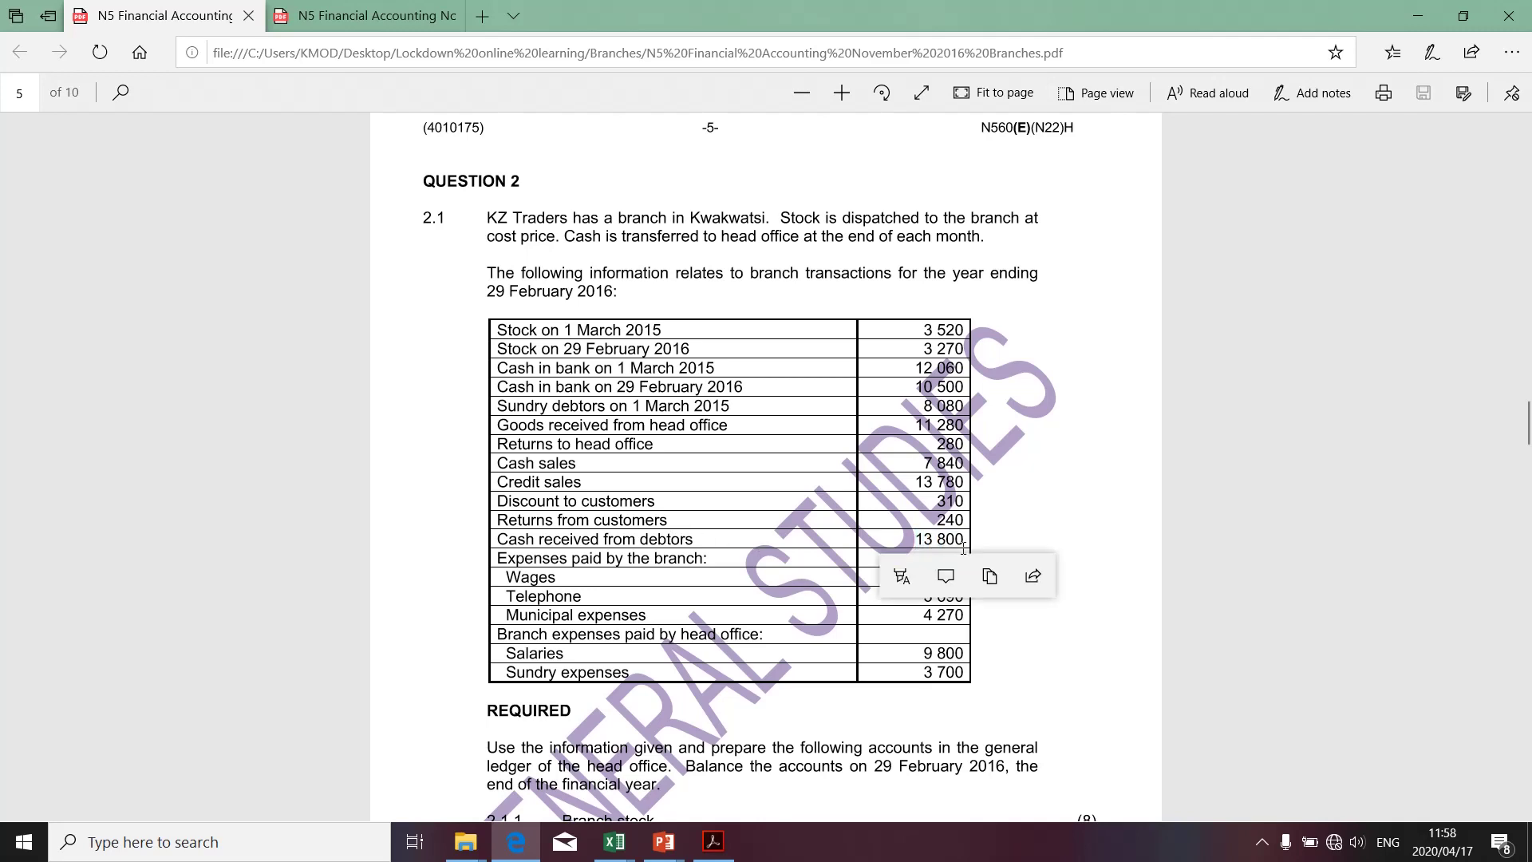
{"action": "key", "text": "alt+Tab"}
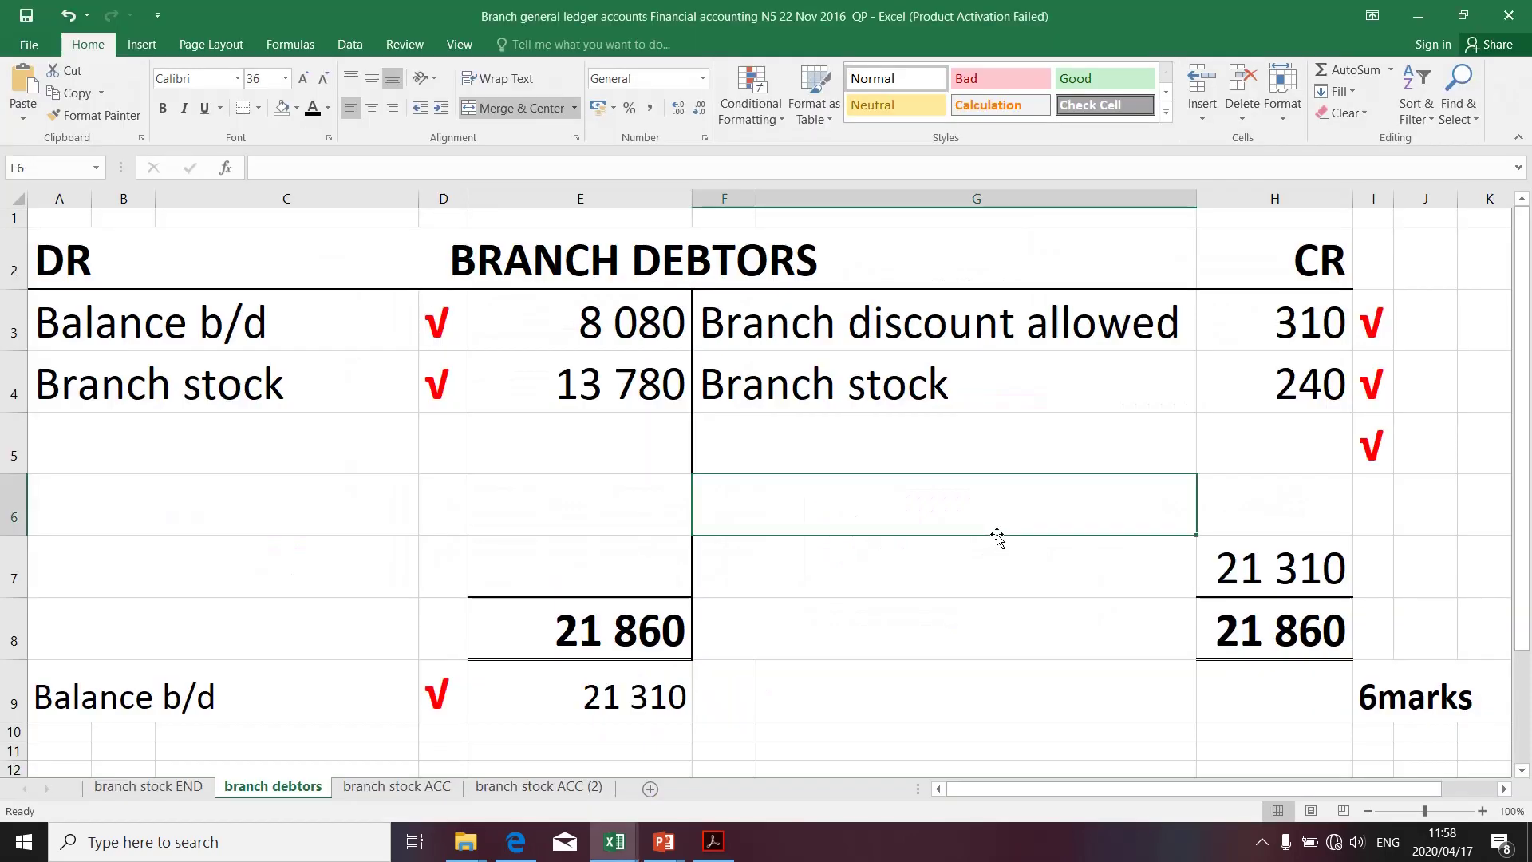
Step: Enter 13800 in H5 with the description 'Branch bank' in F5 of Branch Debtors
{"action": "left_click", "coordinate": [1274, 454]}
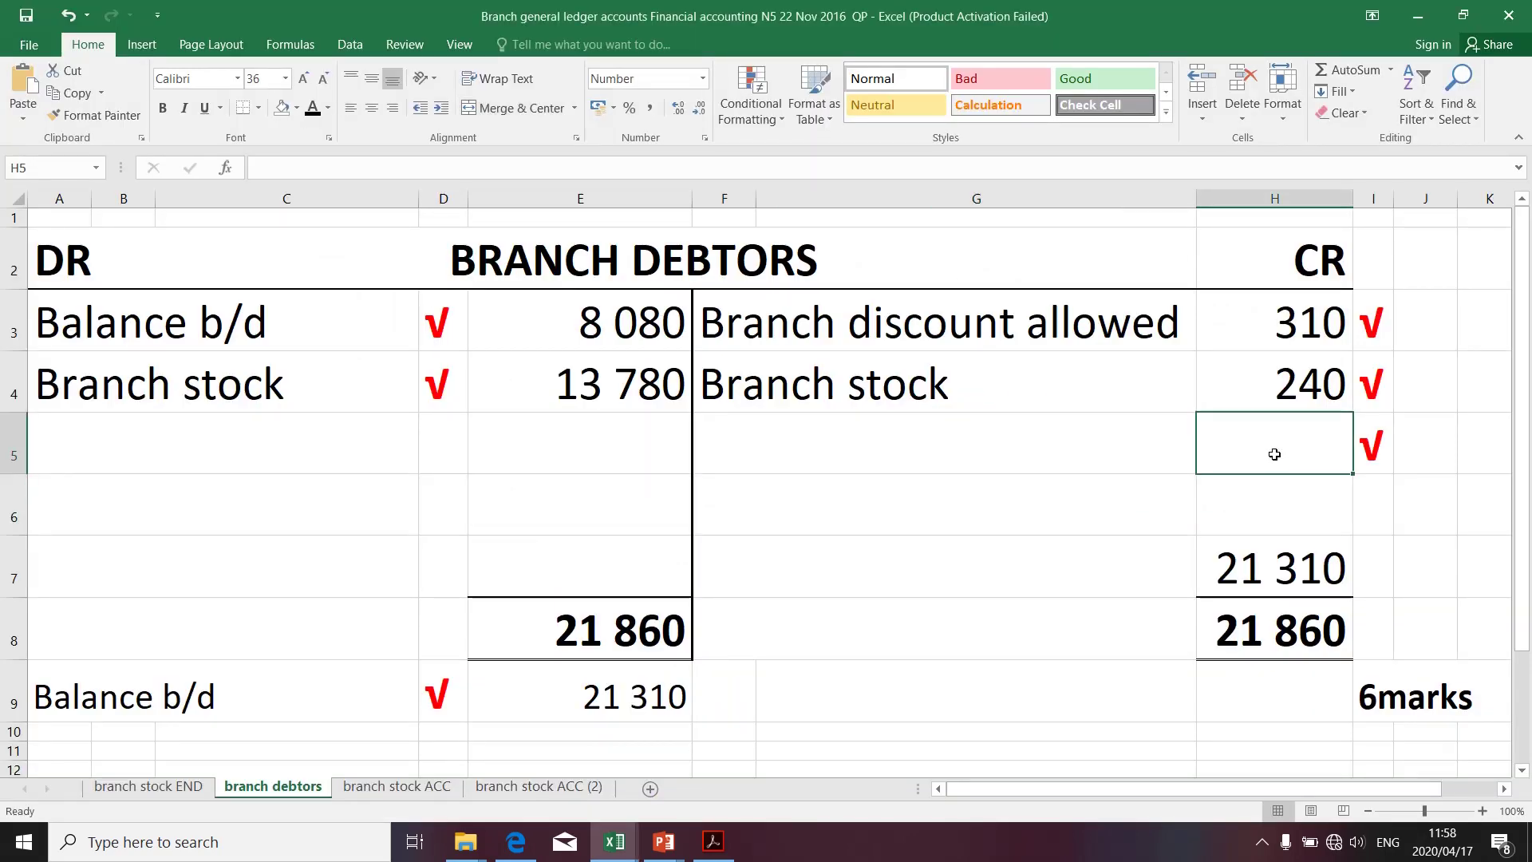
{"action": "type", "text": "13800"}
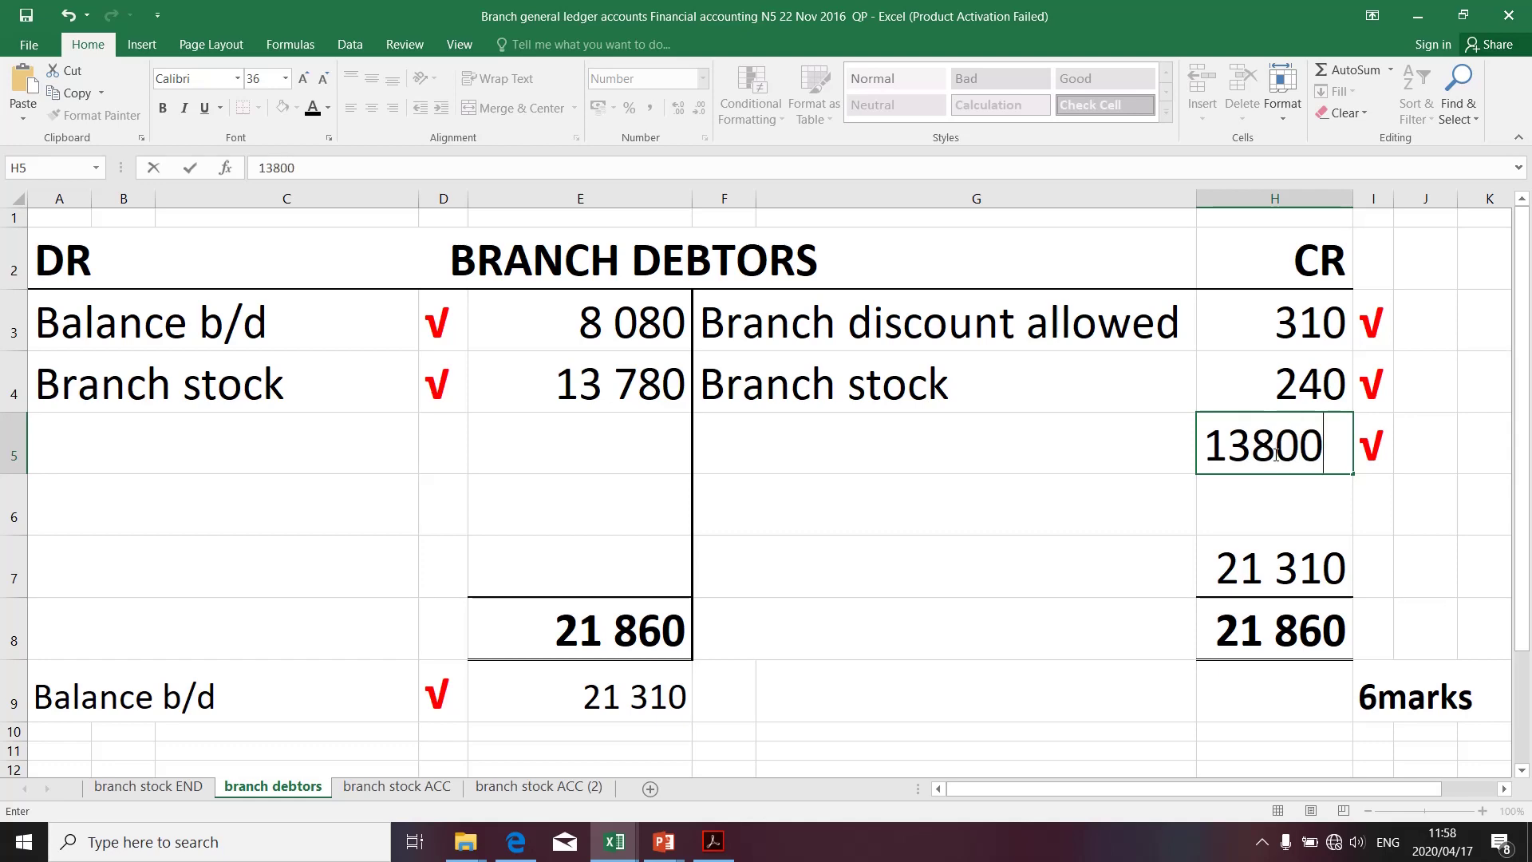
{"action": "key", "text": "alt+Tab"}
{"action": "key", "text": "alt+Tab"}
{"action": "left_click", "coordinate": [803, 446]}
{"action": "type", "text": "B"}
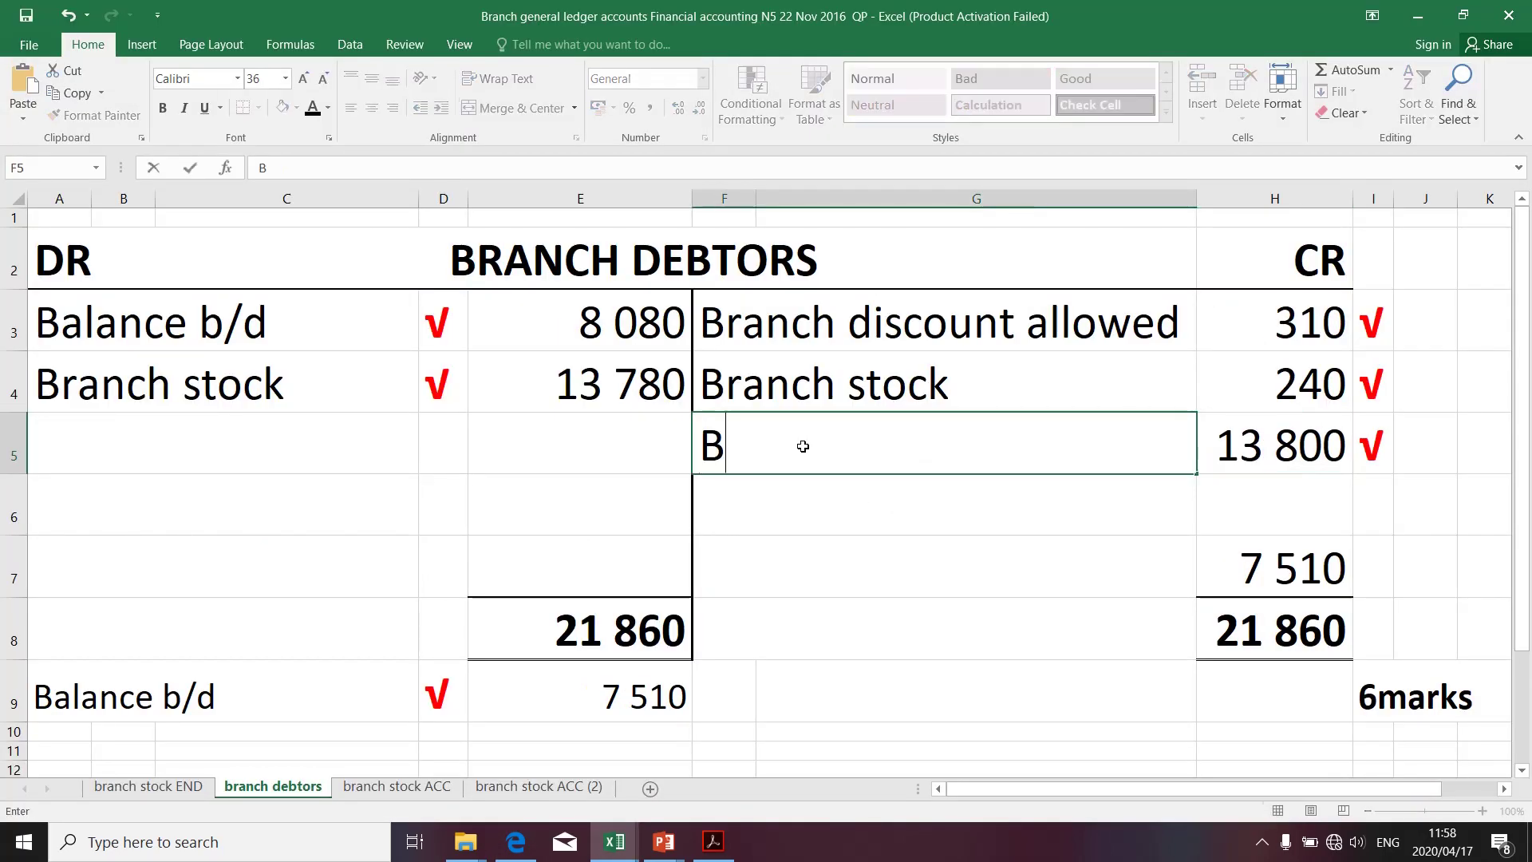
{"action": "type", "text": "ranch ban"}
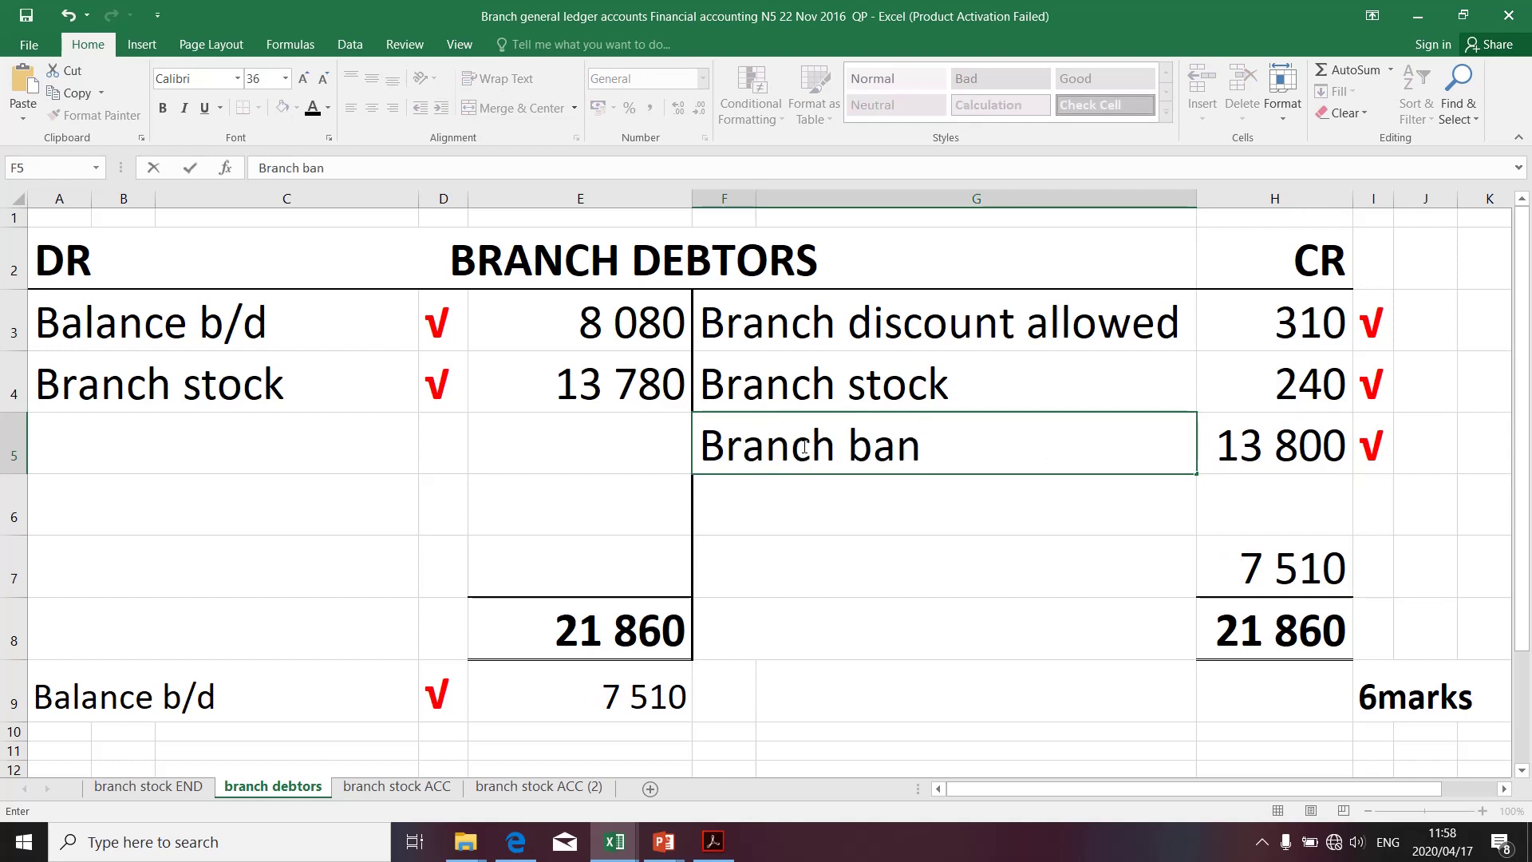
{"action": "type", "text": "k"}
{"action": "left_click", "coordinate": [1028, 558]}
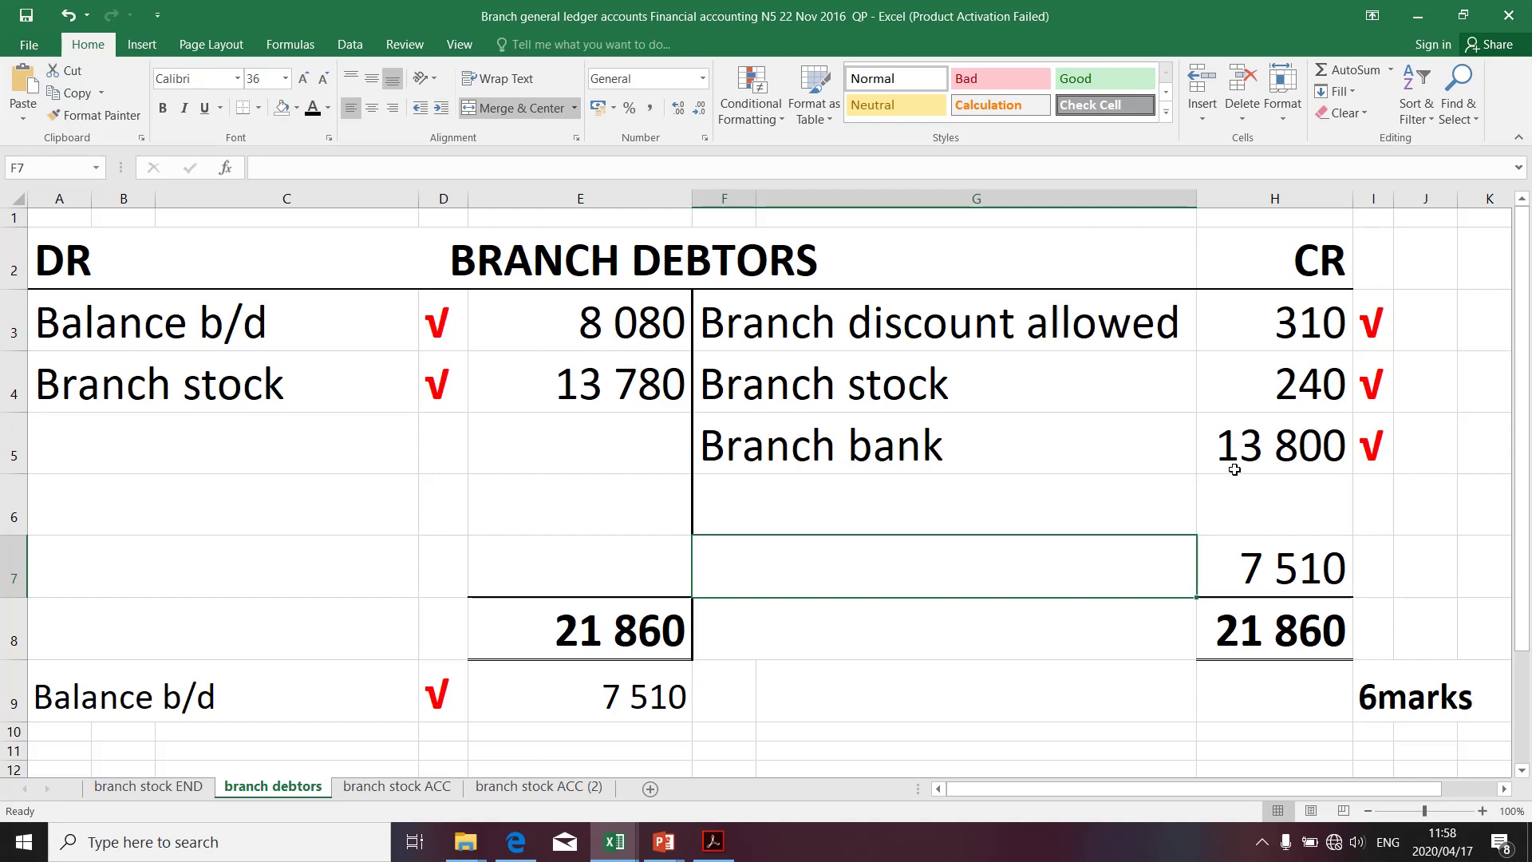
Step: Delete the =E8-SUM(H3:H5) balance formula from H7 and check the H8 credit total
{"action": "left_click", "coordinate": [1271, 563]}
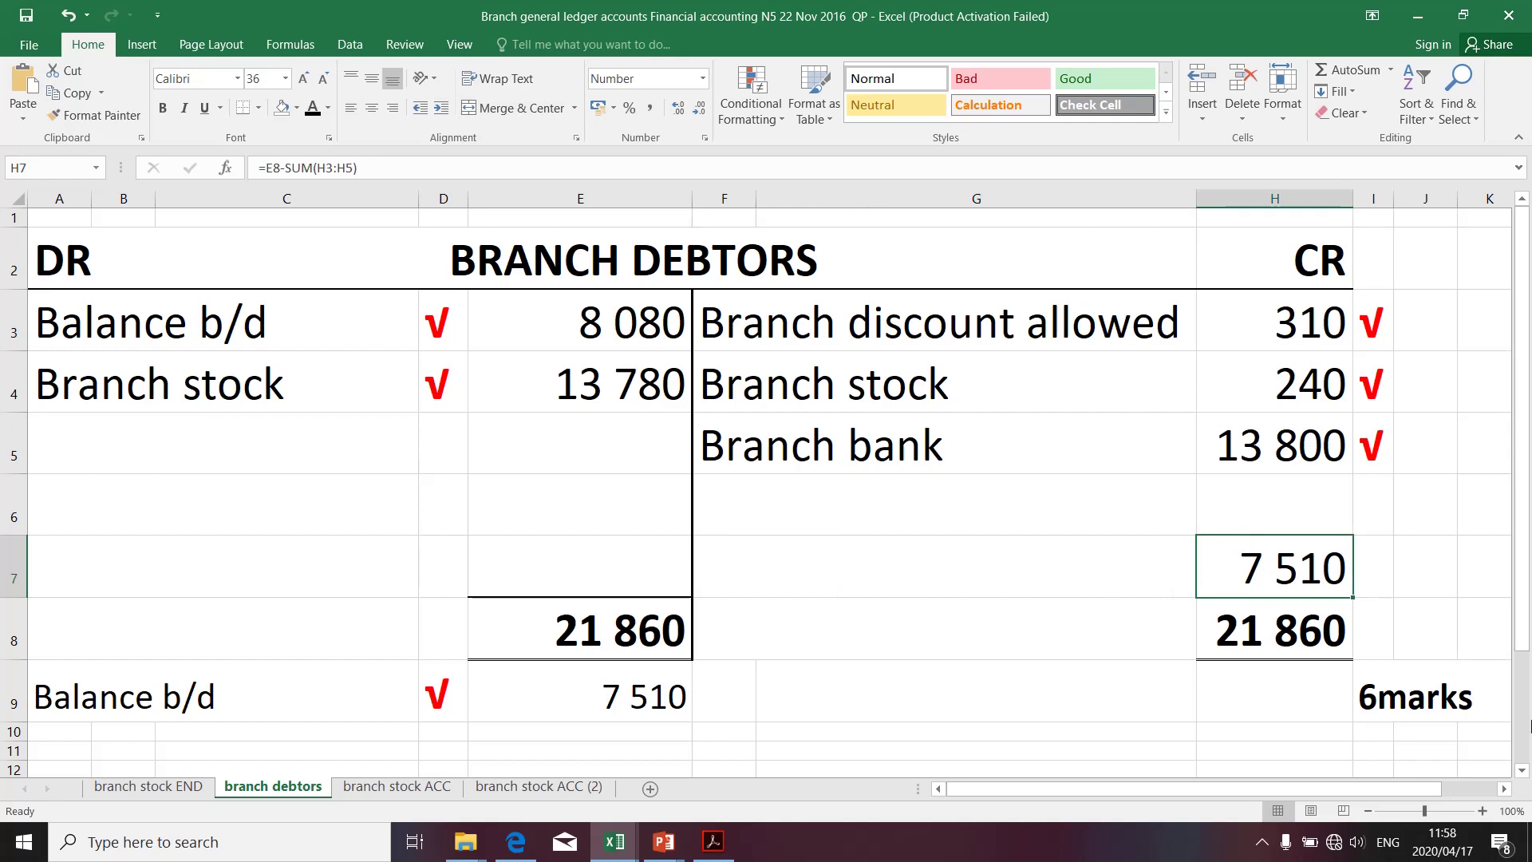
{"action": "key", "text": "Delete"}
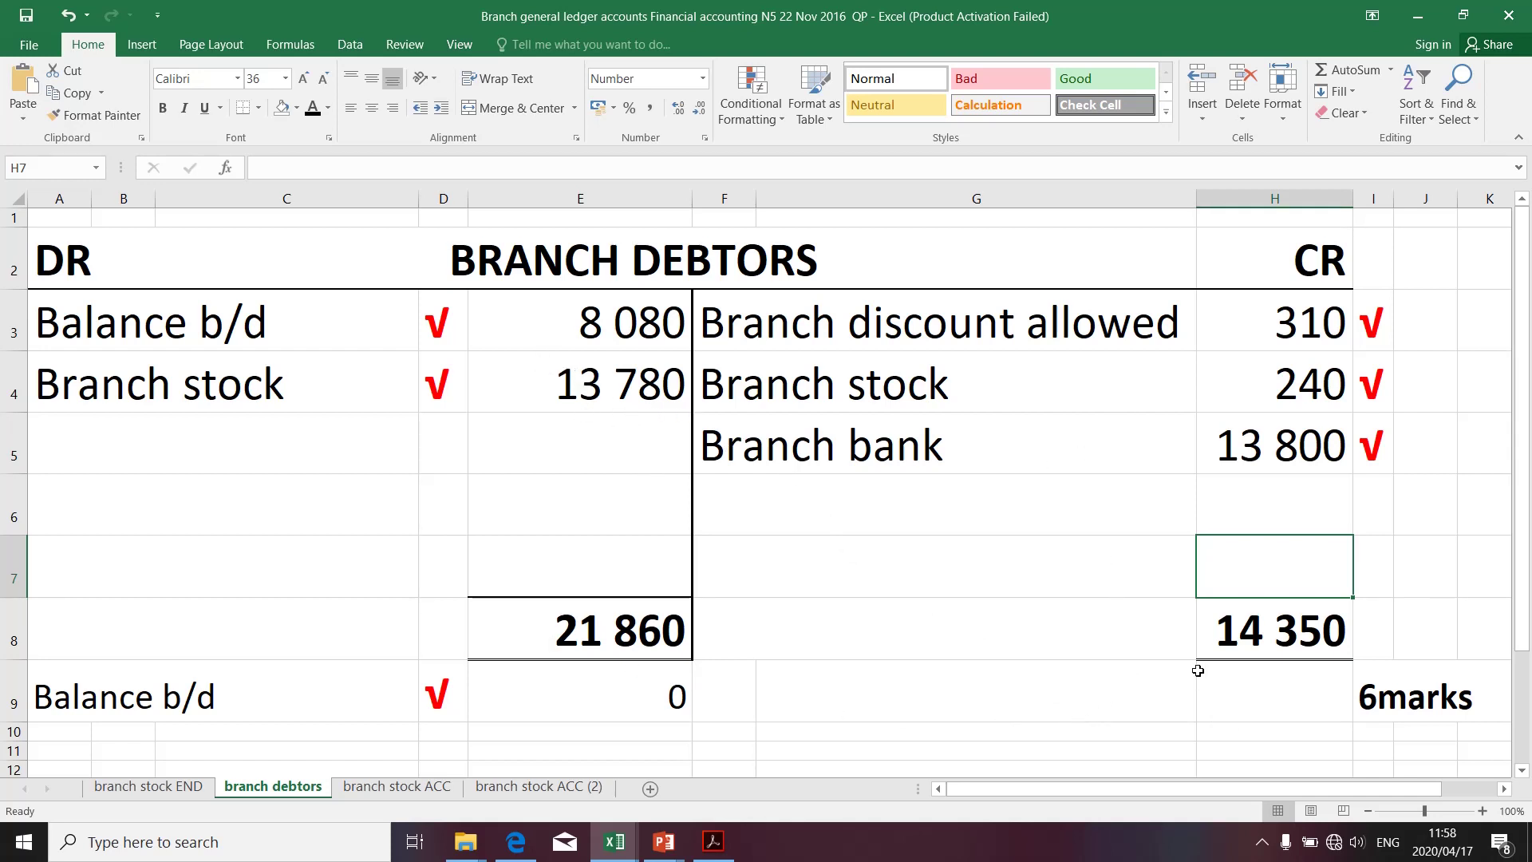
{"action": "left_click", "coordinate": [1233, 639]}
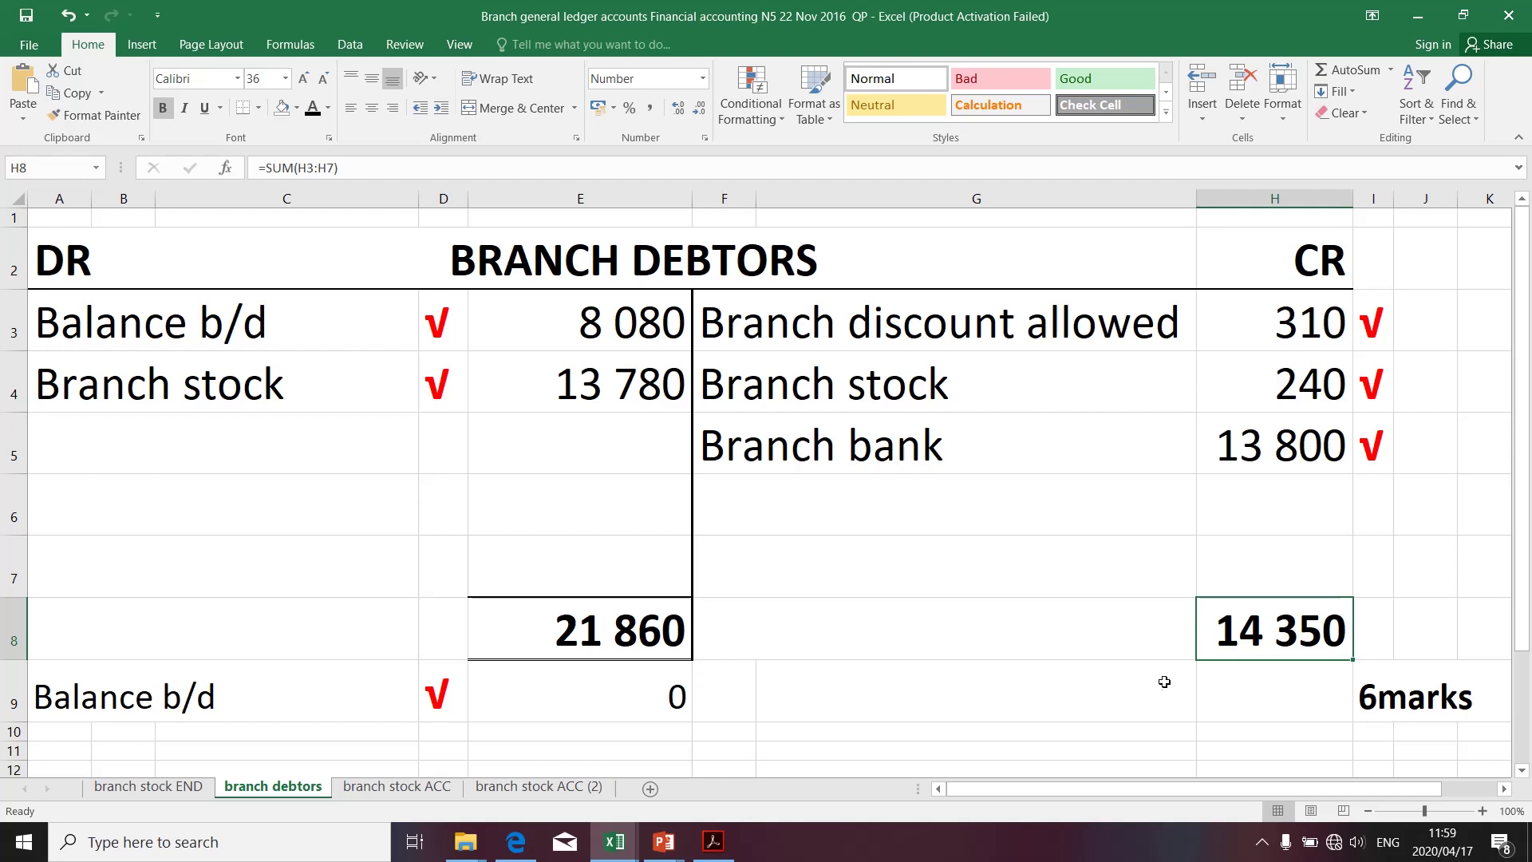
{"action": "left_click", "coordinate": [612, 631]}
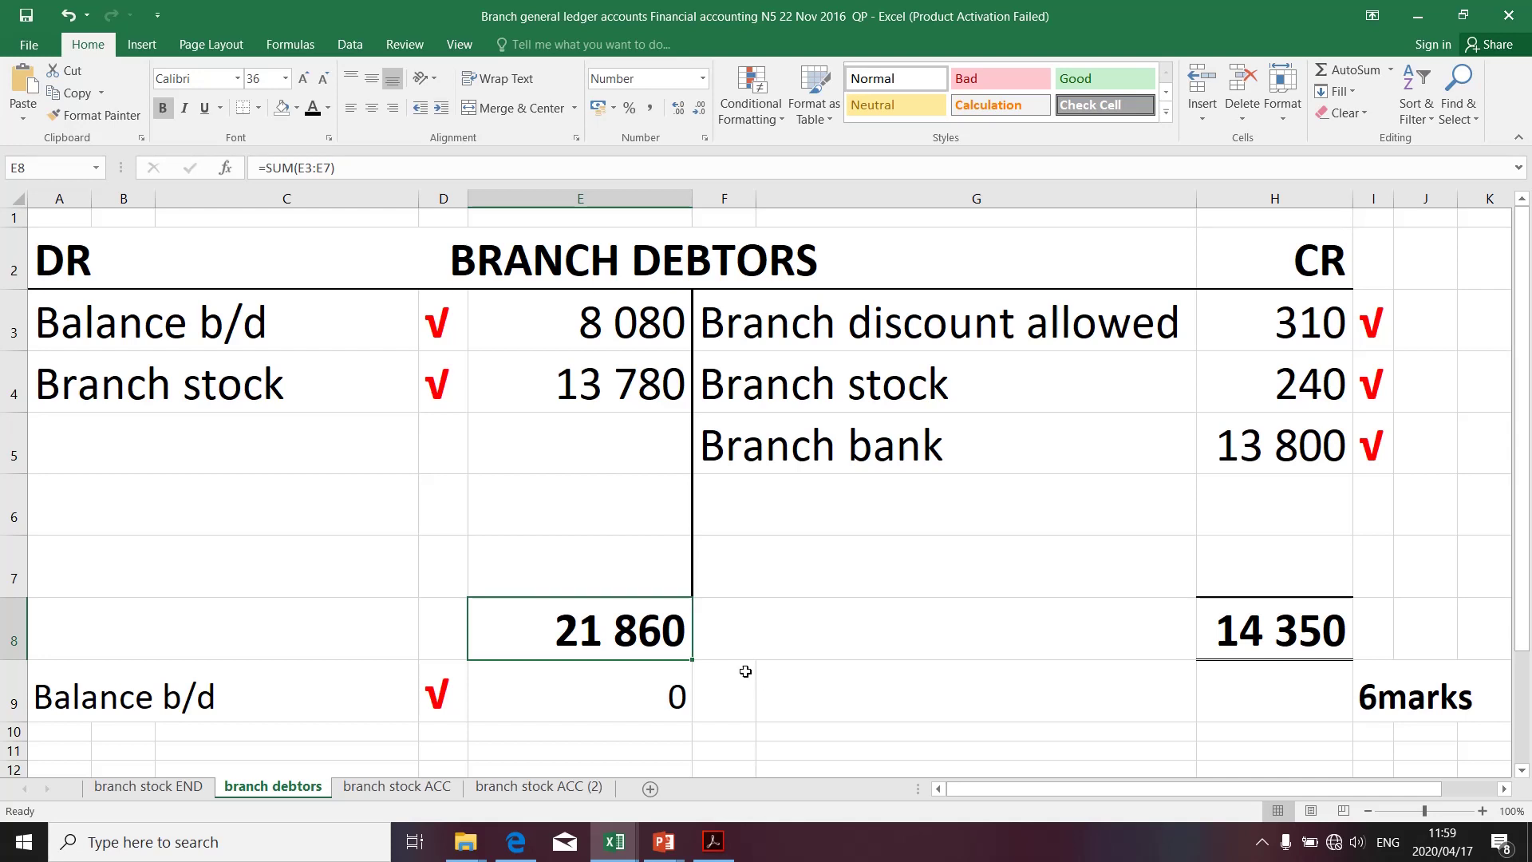
{"action": "left_click", "coordinate": [297, 111]}
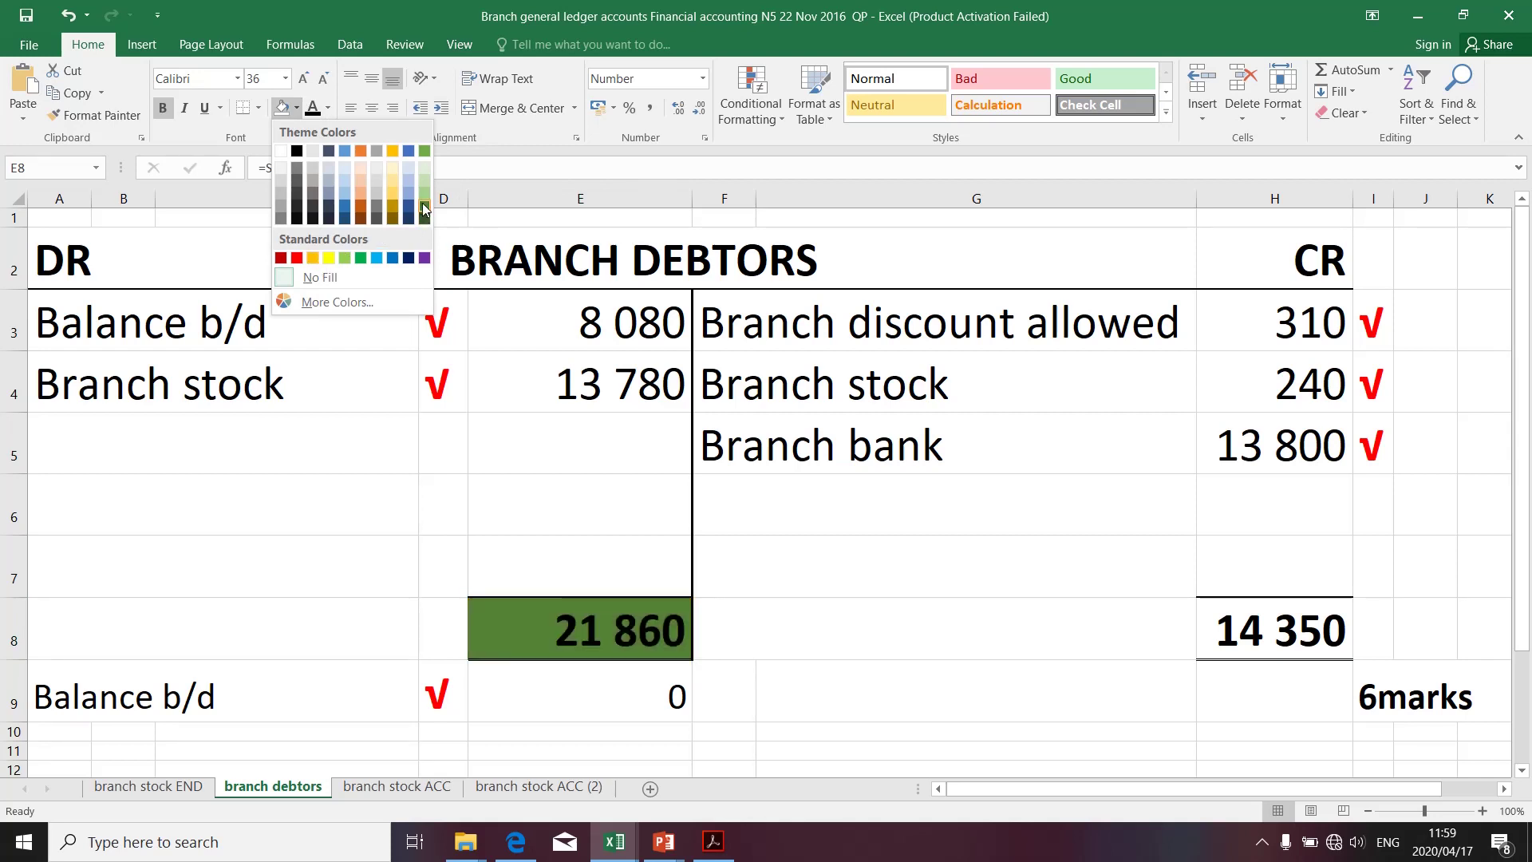
{"action": "left_click", "coordinate": [424, 220]}
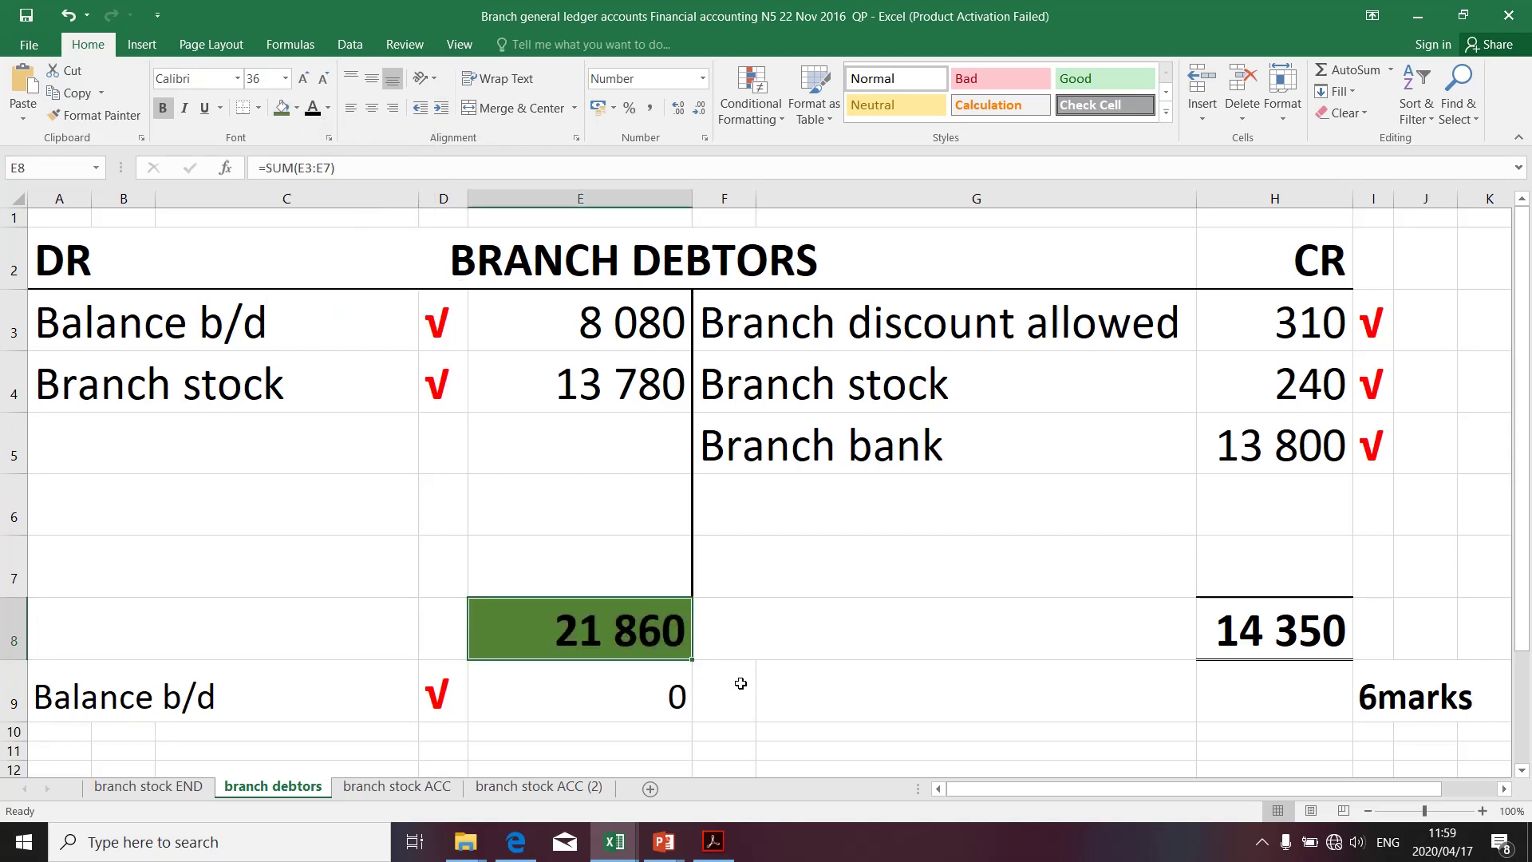
{"action": "left_click", "coordinate": [1274, 645]}
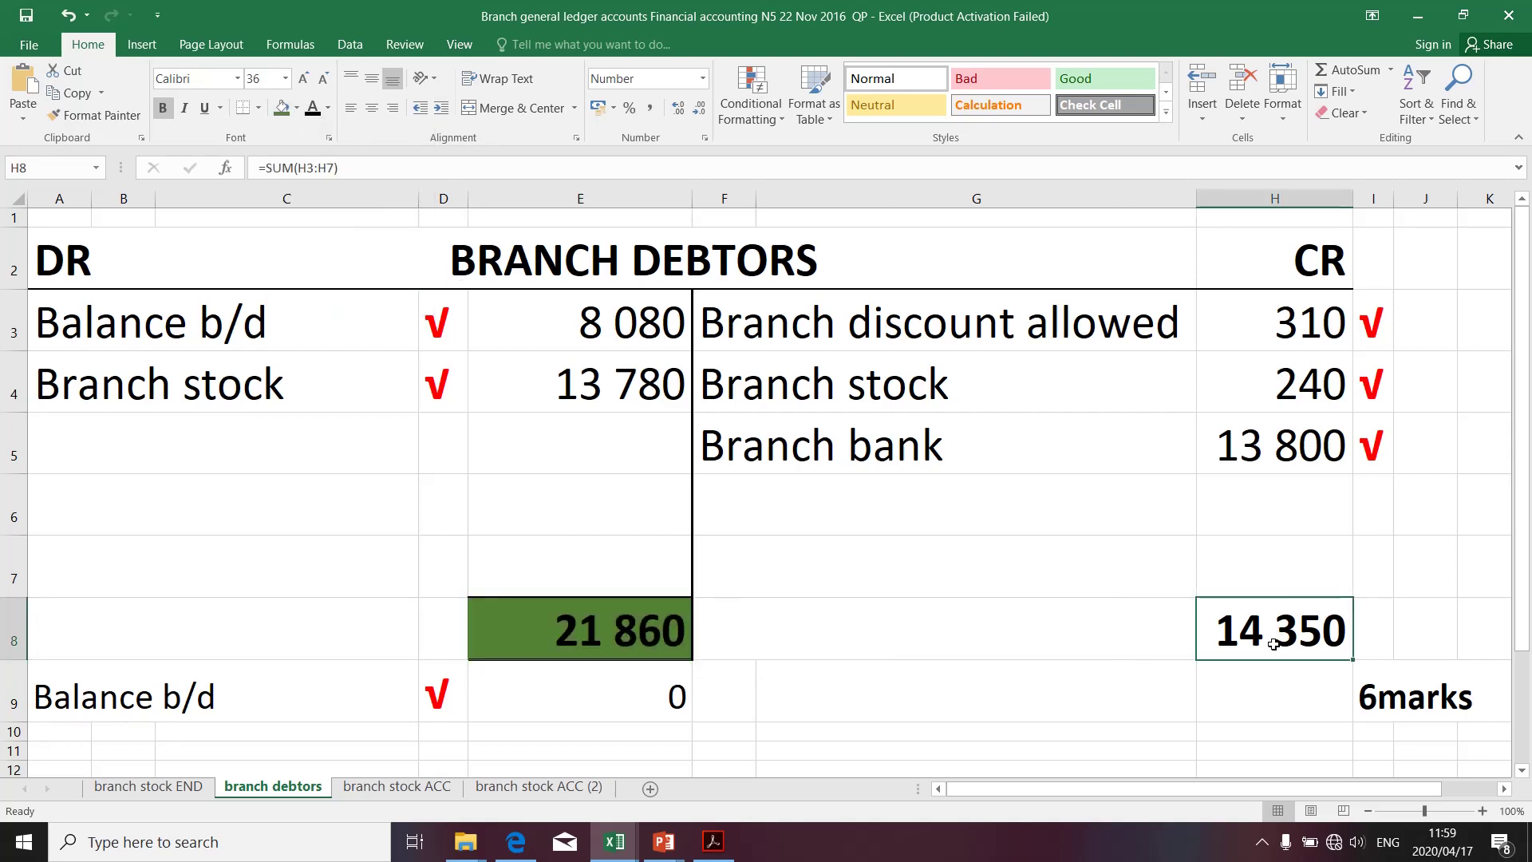
{"action": "left_click", "coordinate": [303, 112]}
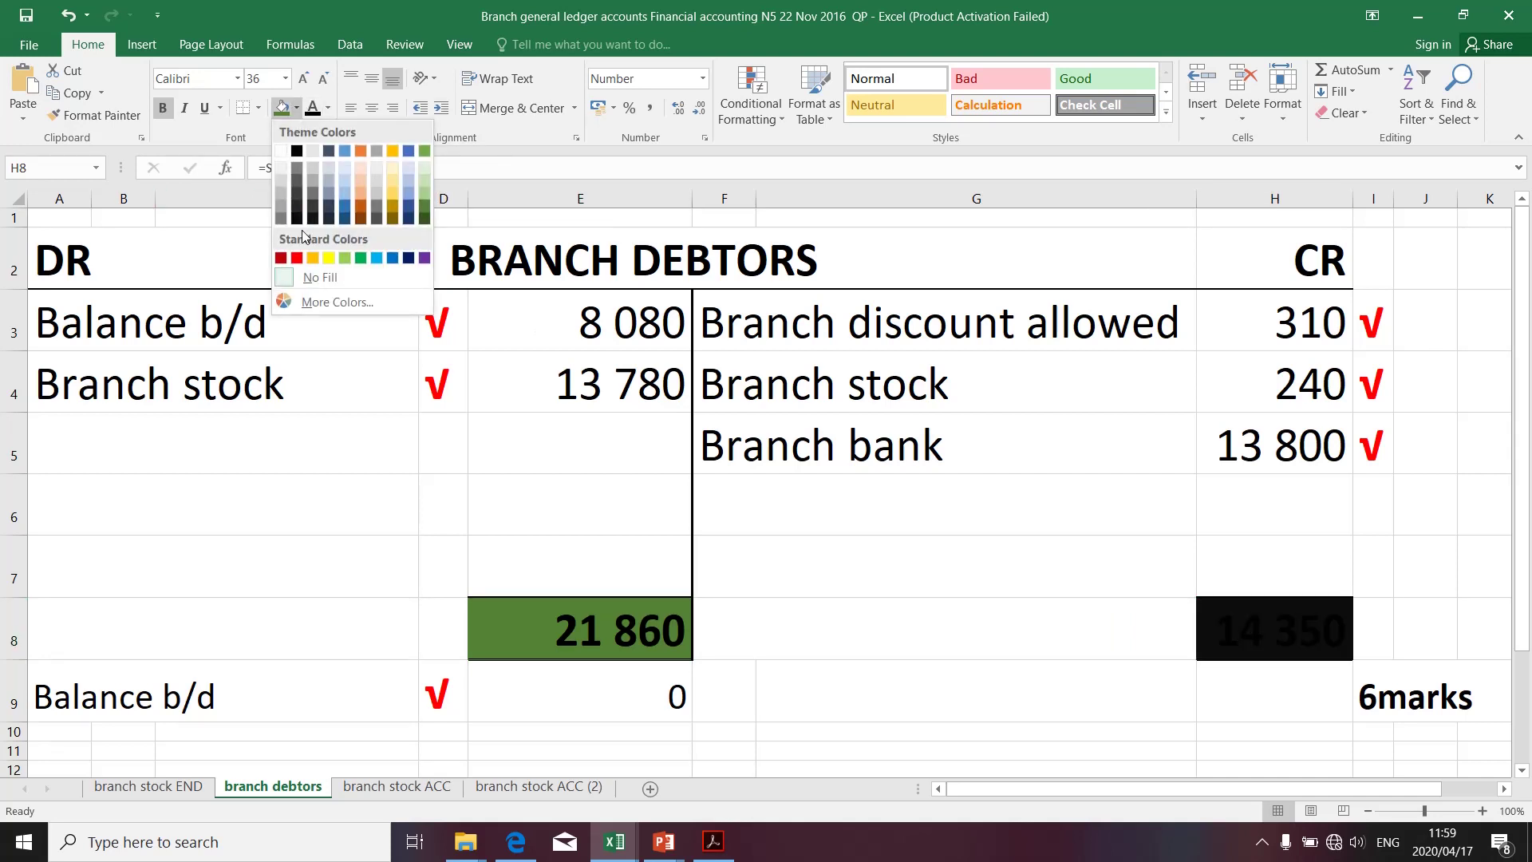
{"action": "left_click", "coordinate": [304, 260]}
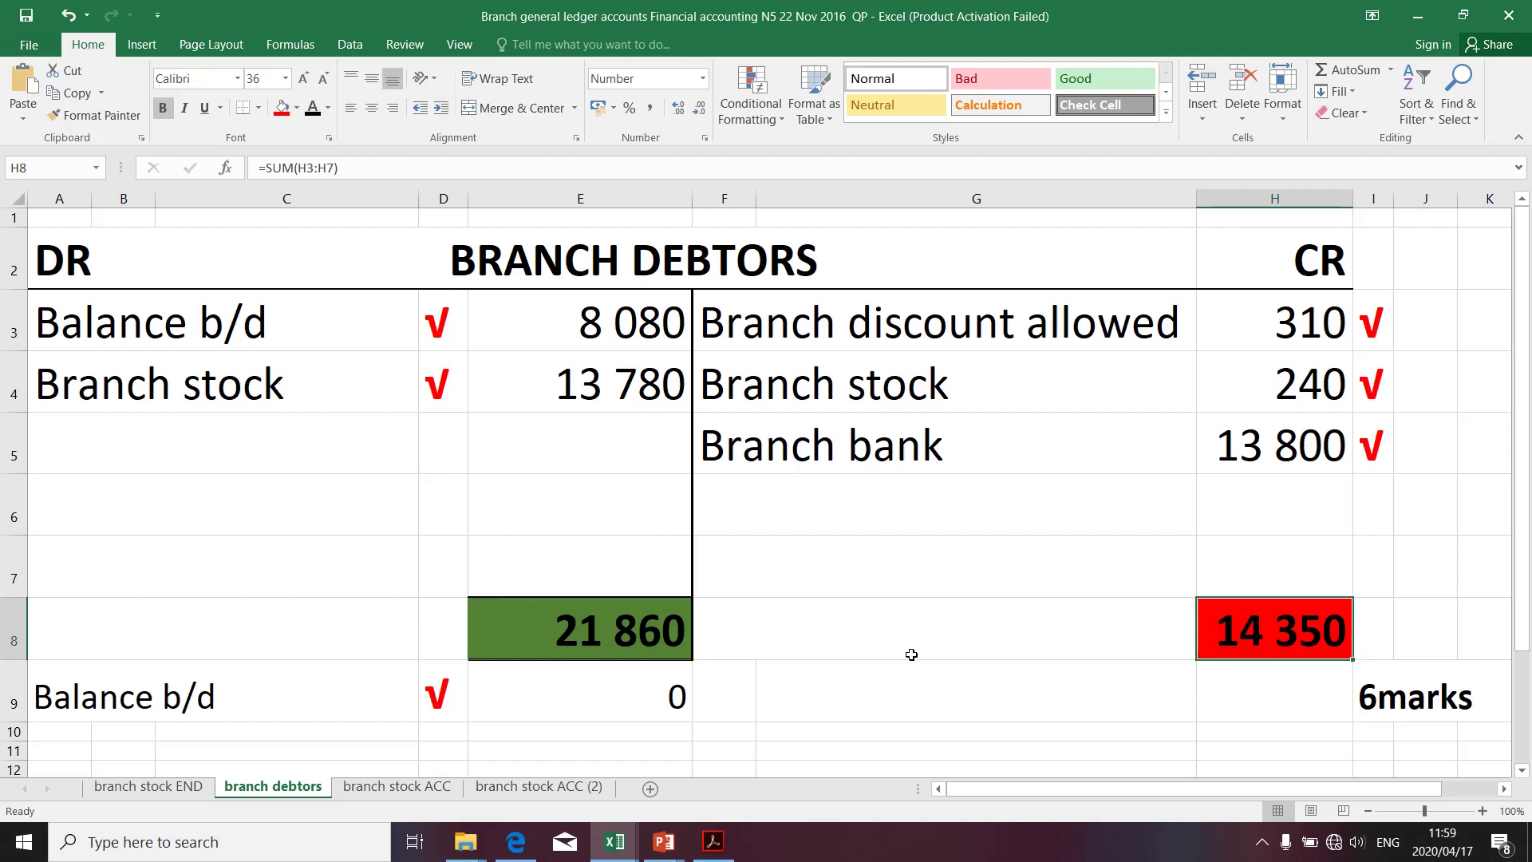
{"action": "left_click", "coordinate": [1287, 572]}
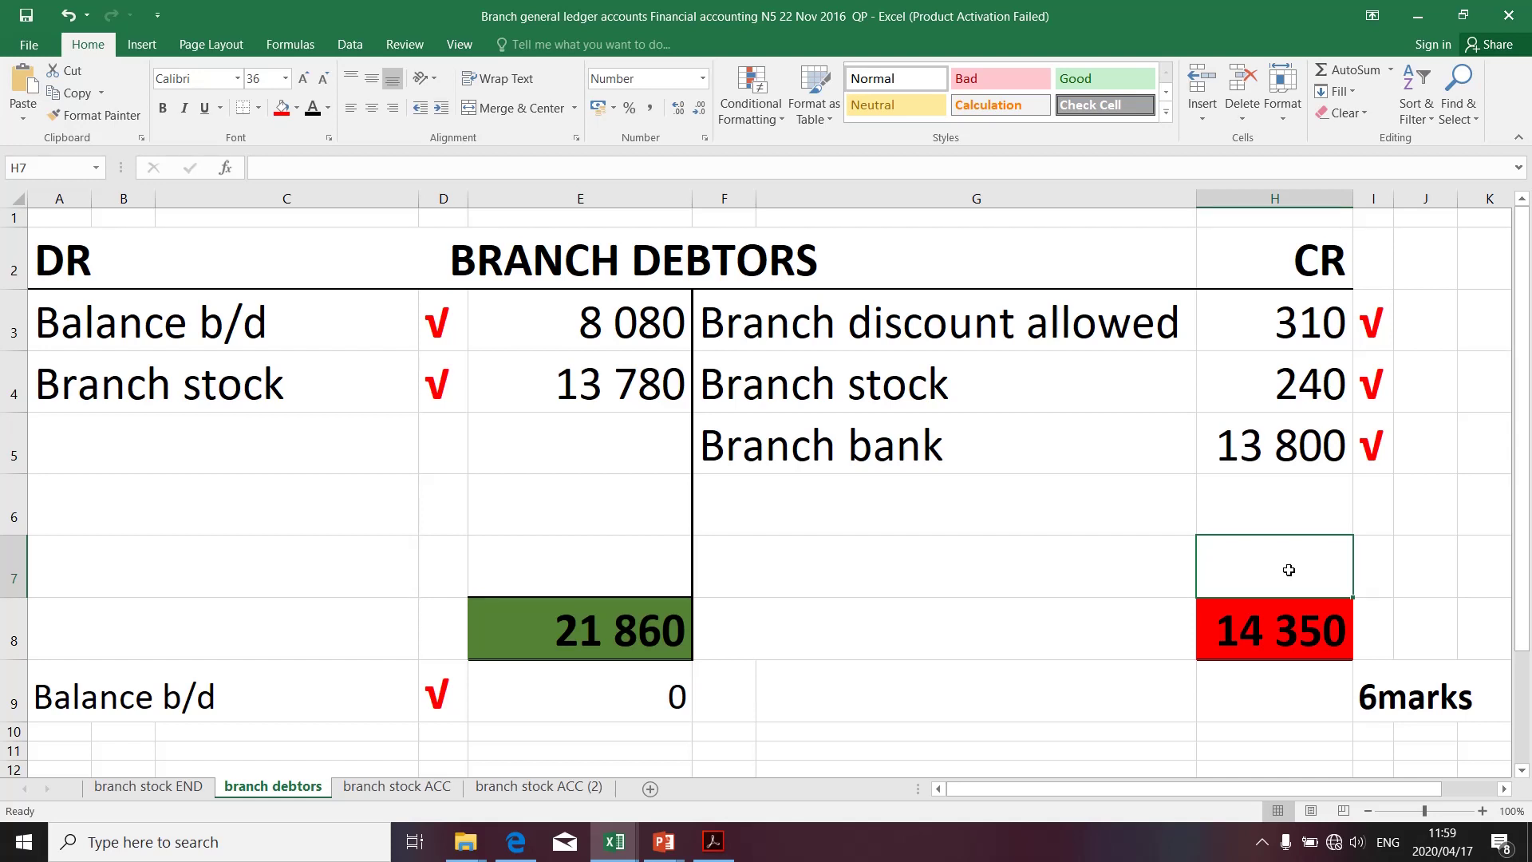
Step: Enter =E8-SUM(H3:H5) in H7 to give a 7 510 balance c/d
{"action": "type", "text": "="}
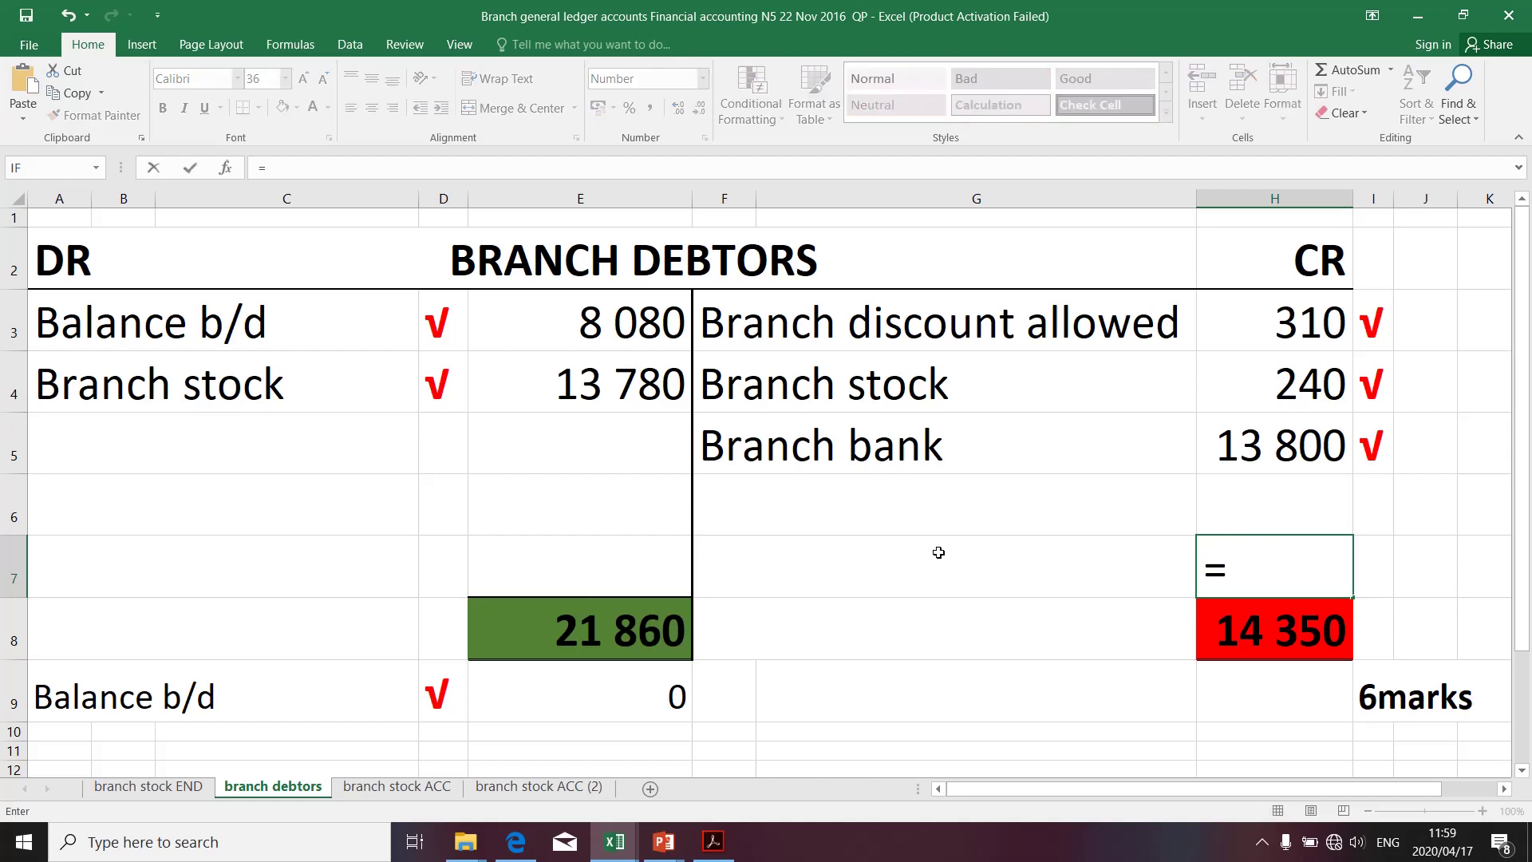
{"action": "left_click", "coordinate": [595, 619]}
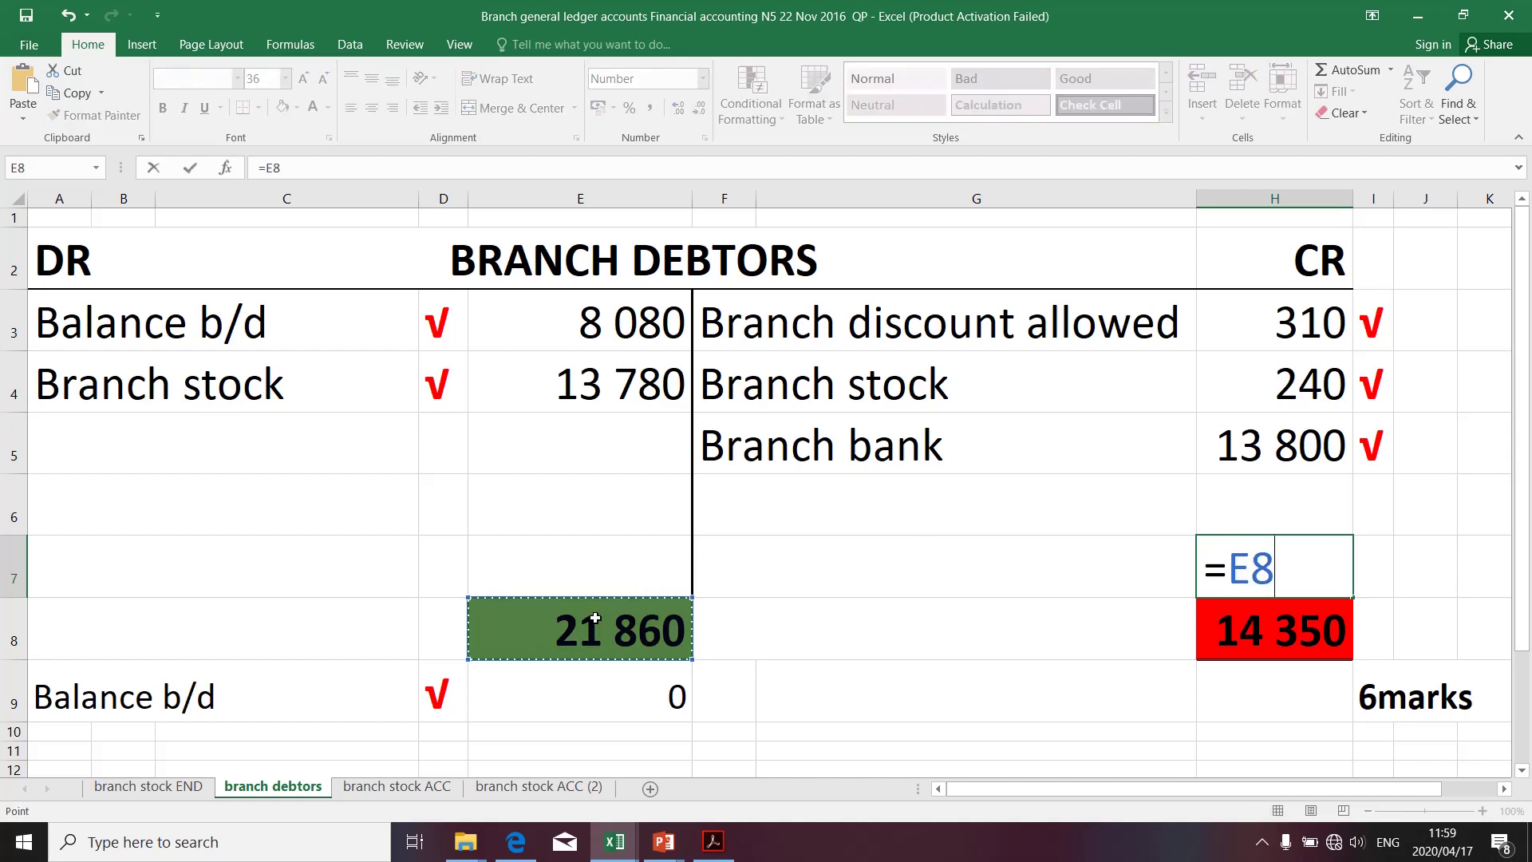
{"action": "type", "text": "-sum"}
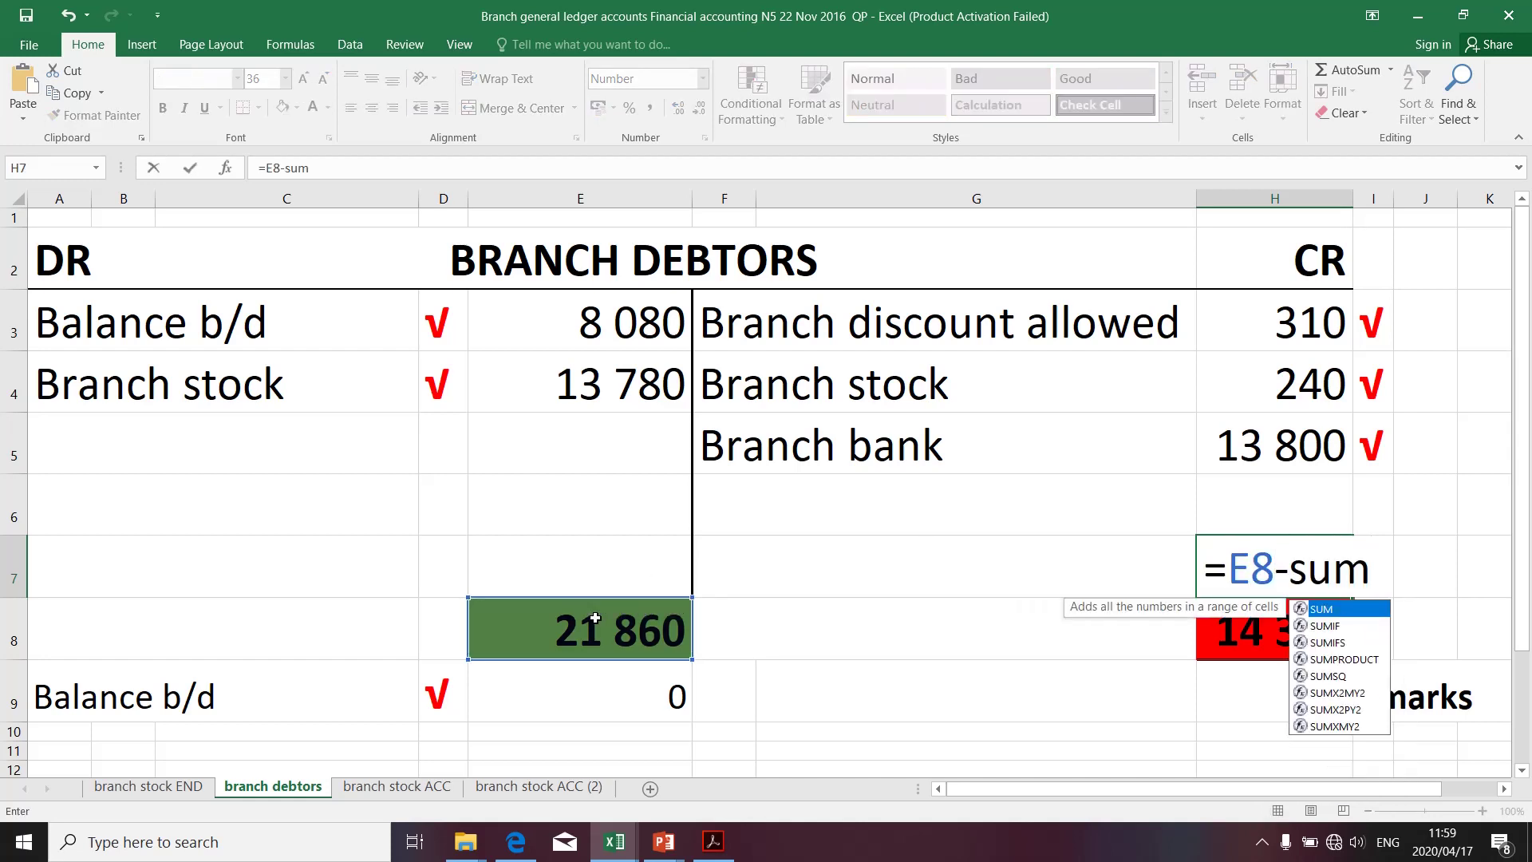
{"action": "type", "text": "("}
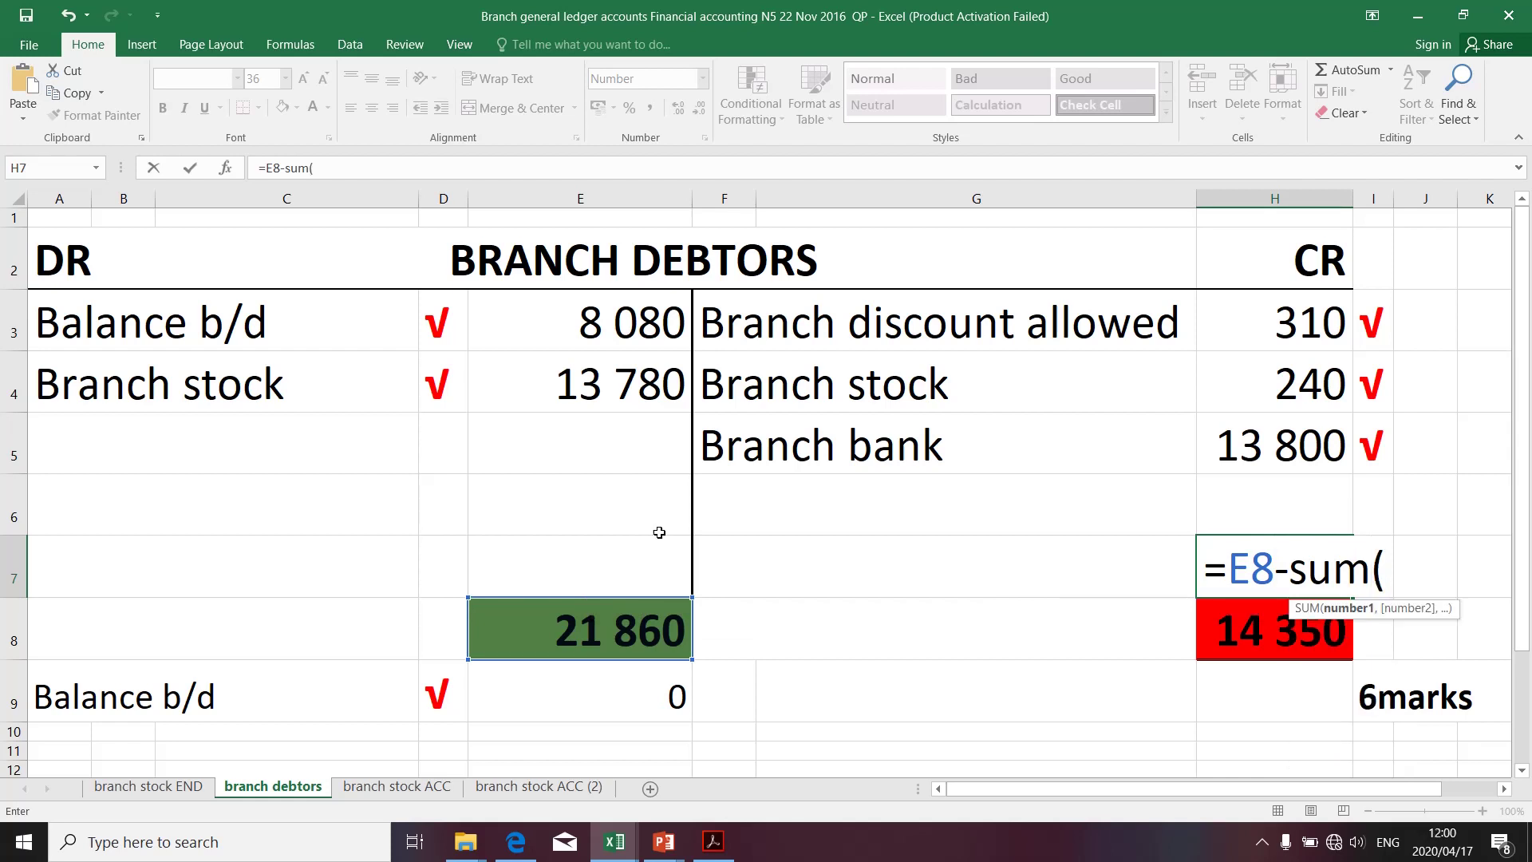
{"action": "left_click_drag", "start_coordinate": [1295, 324], "coordinate": [1289, 427]}
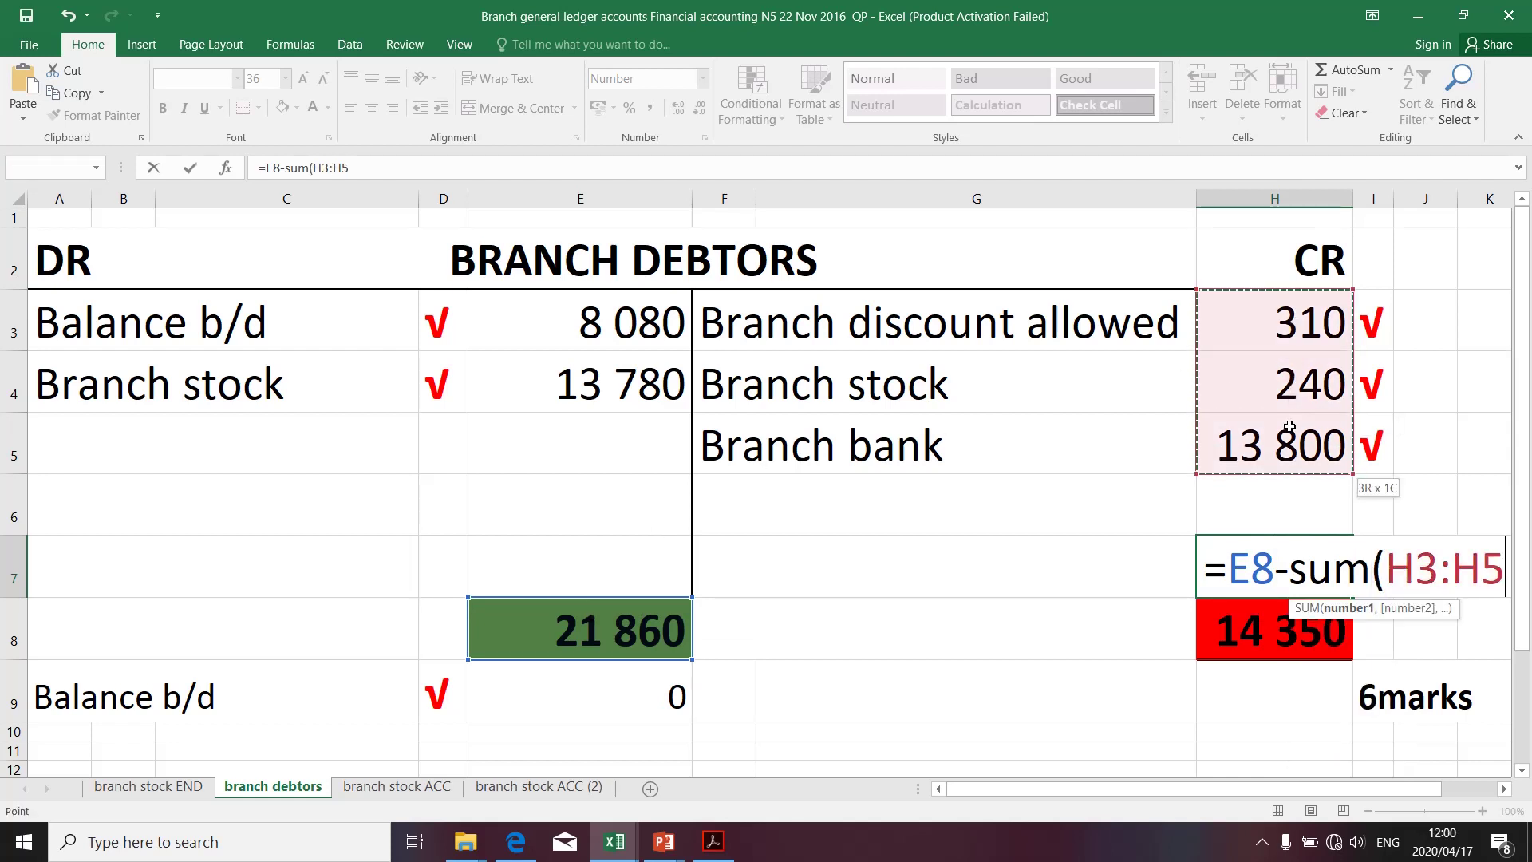
{"action": "type", "text": ")"}
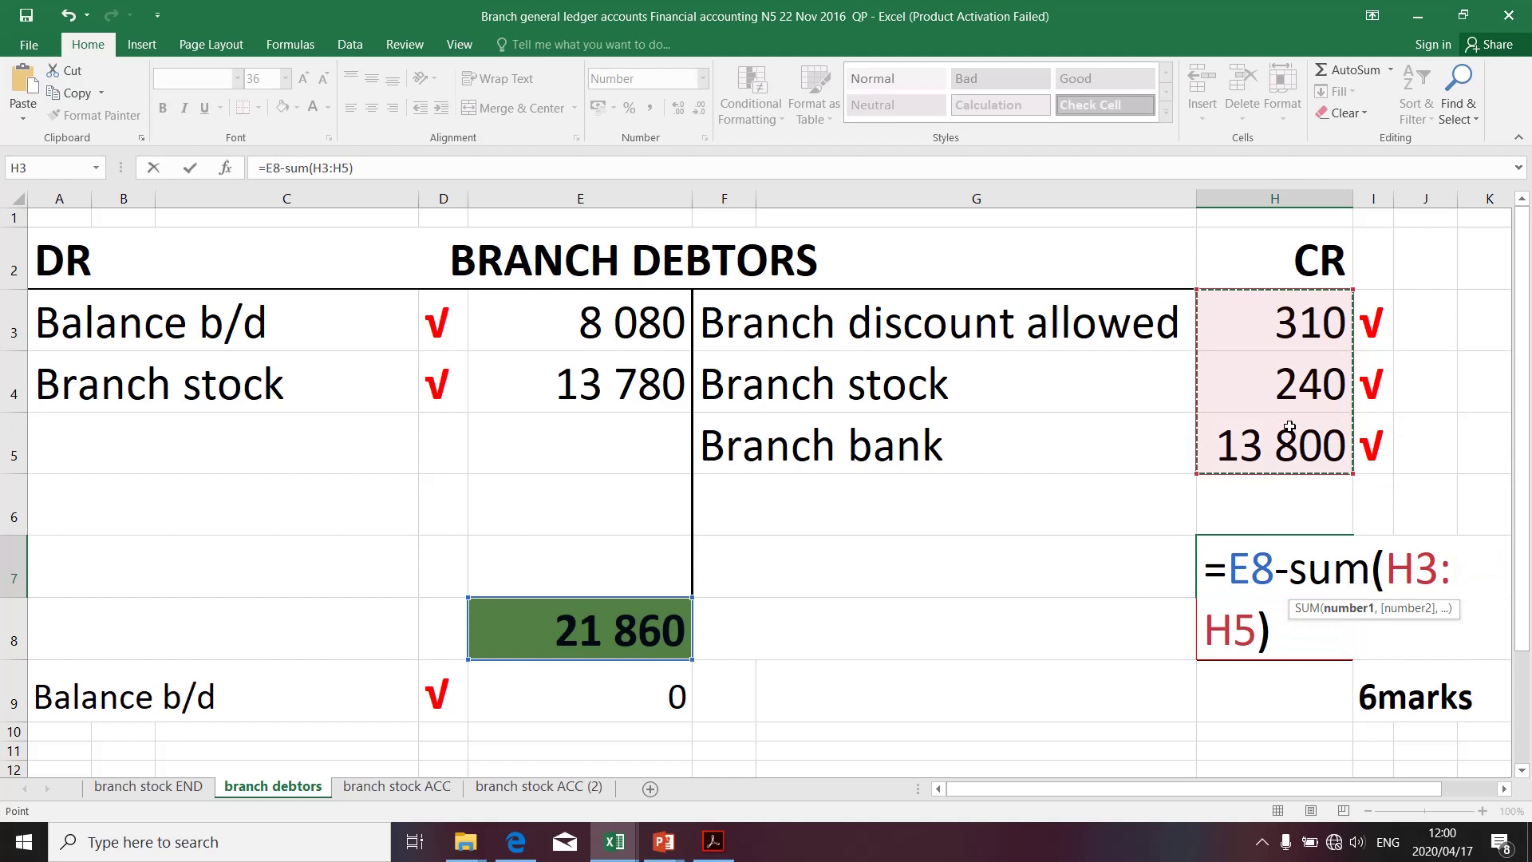
{"action": "key", "text": "ctrl+Return"}
{"action": "key", "text": "Return"}
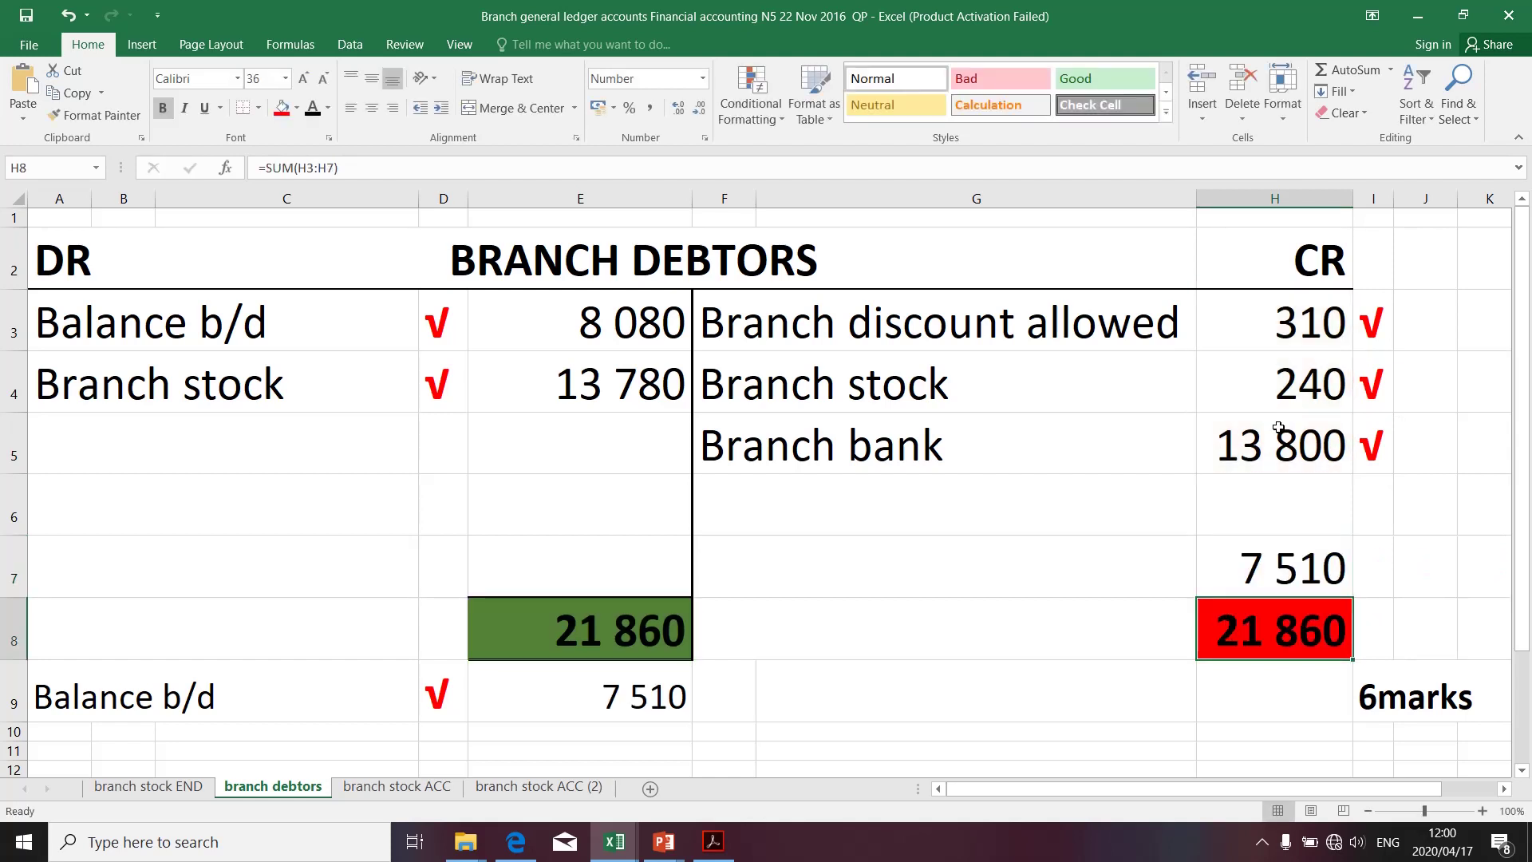
Step: Label F7 'Balance c/d' and check the 21 860 debit total in E8
{"action": "left_click", "coordinate": [831, 563]}
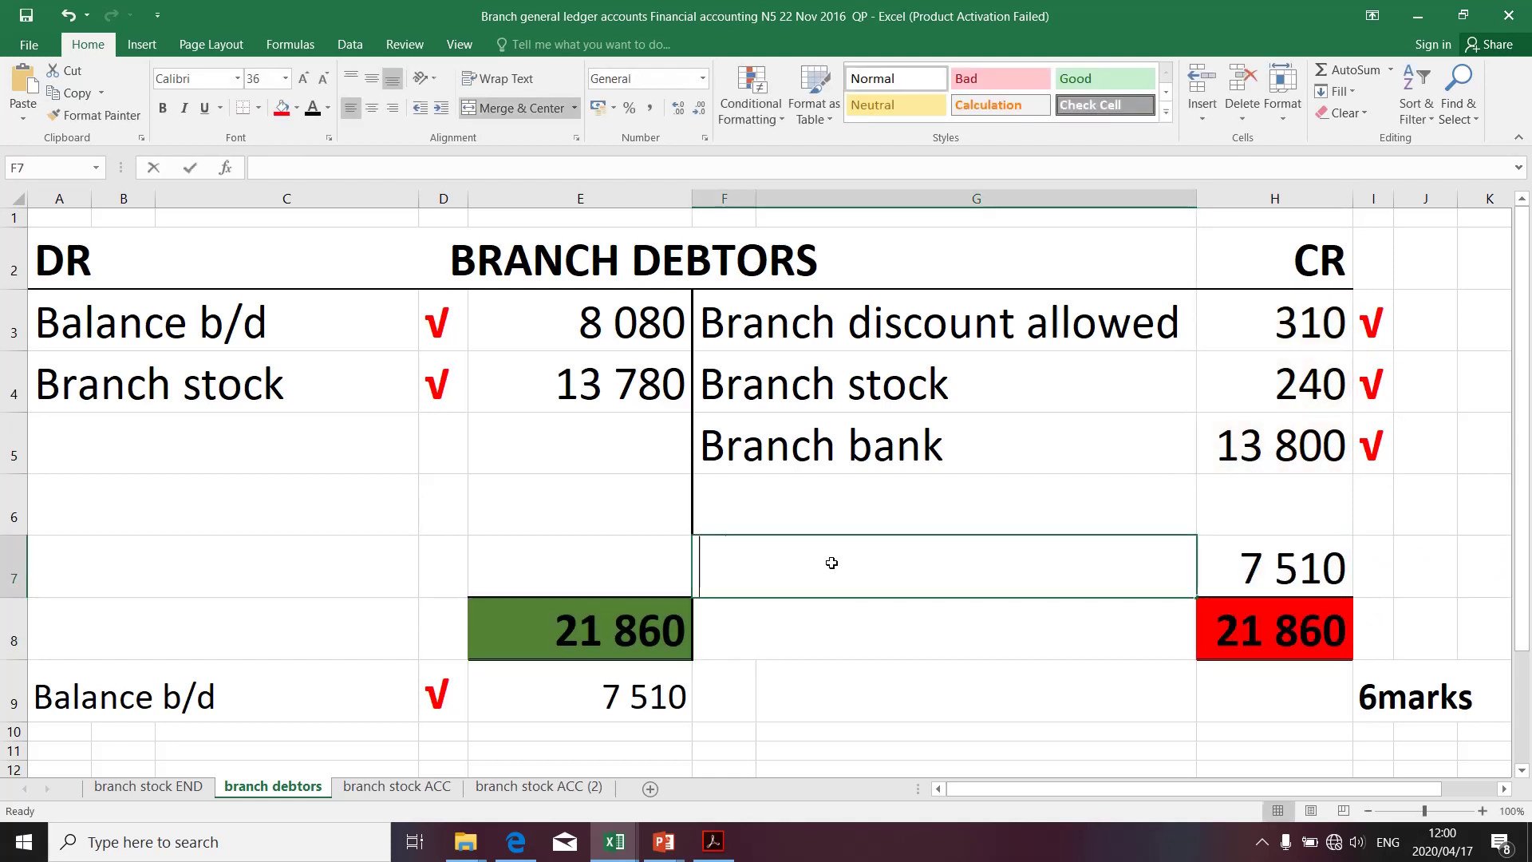
{"action": "type", "text": "Balanc"}
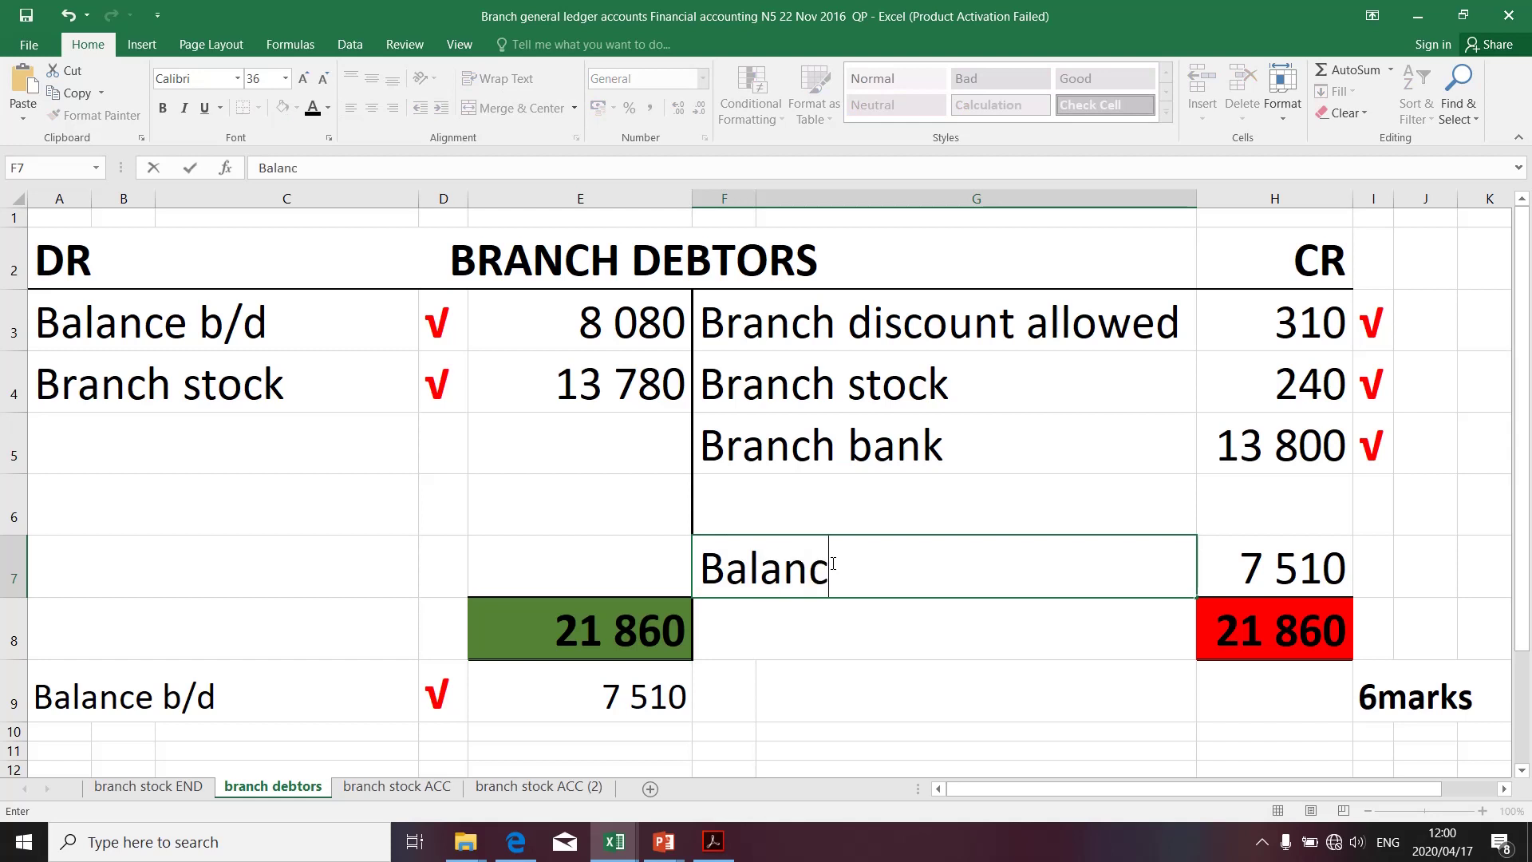
{"action": "type", "text": "e c/d"}
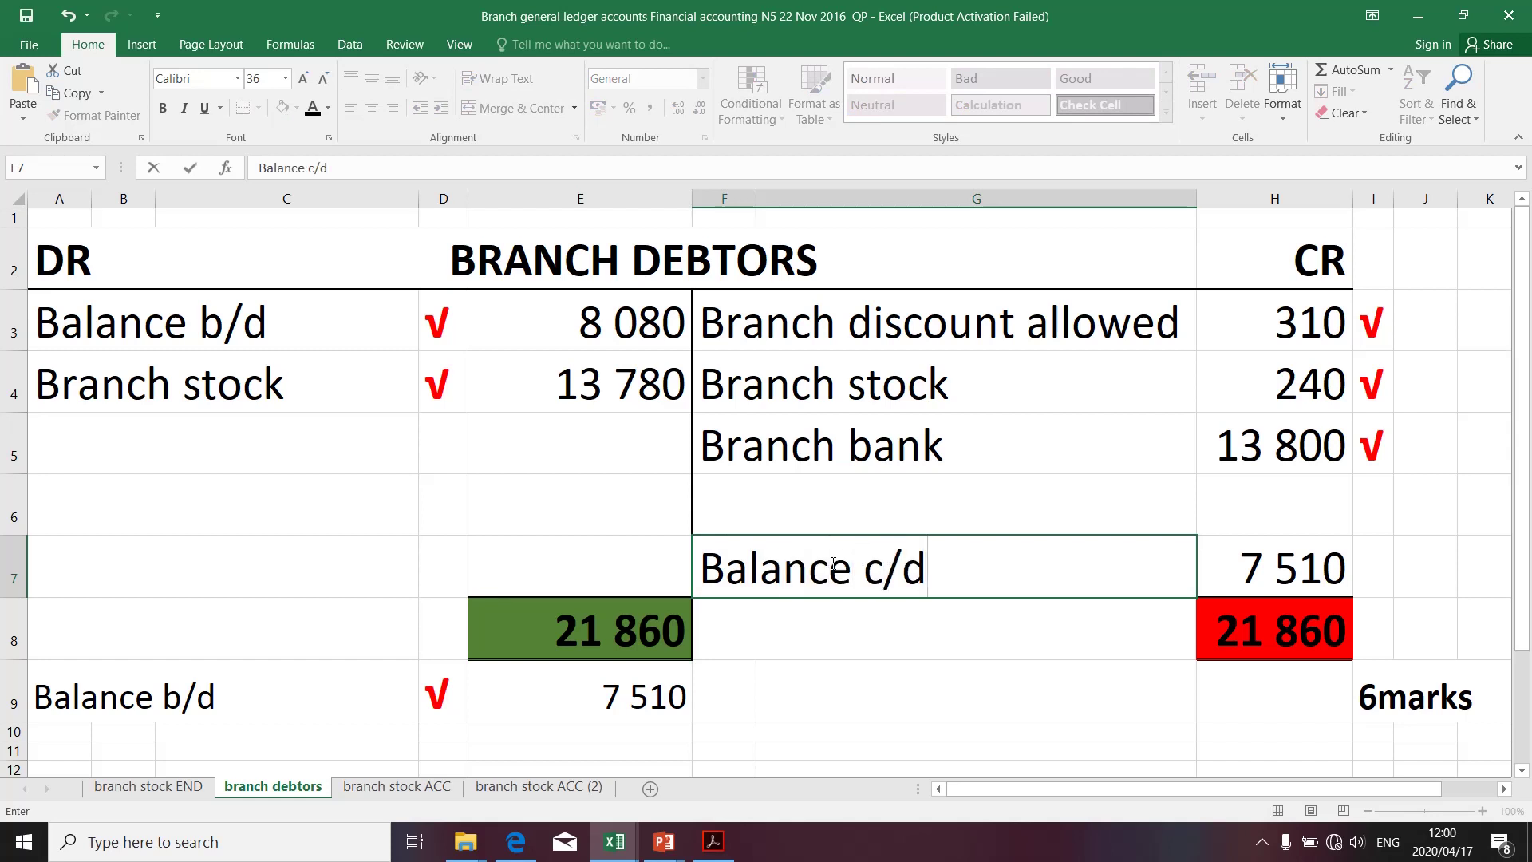
{"action": "left_click", "coordinate": [1098, 731]}
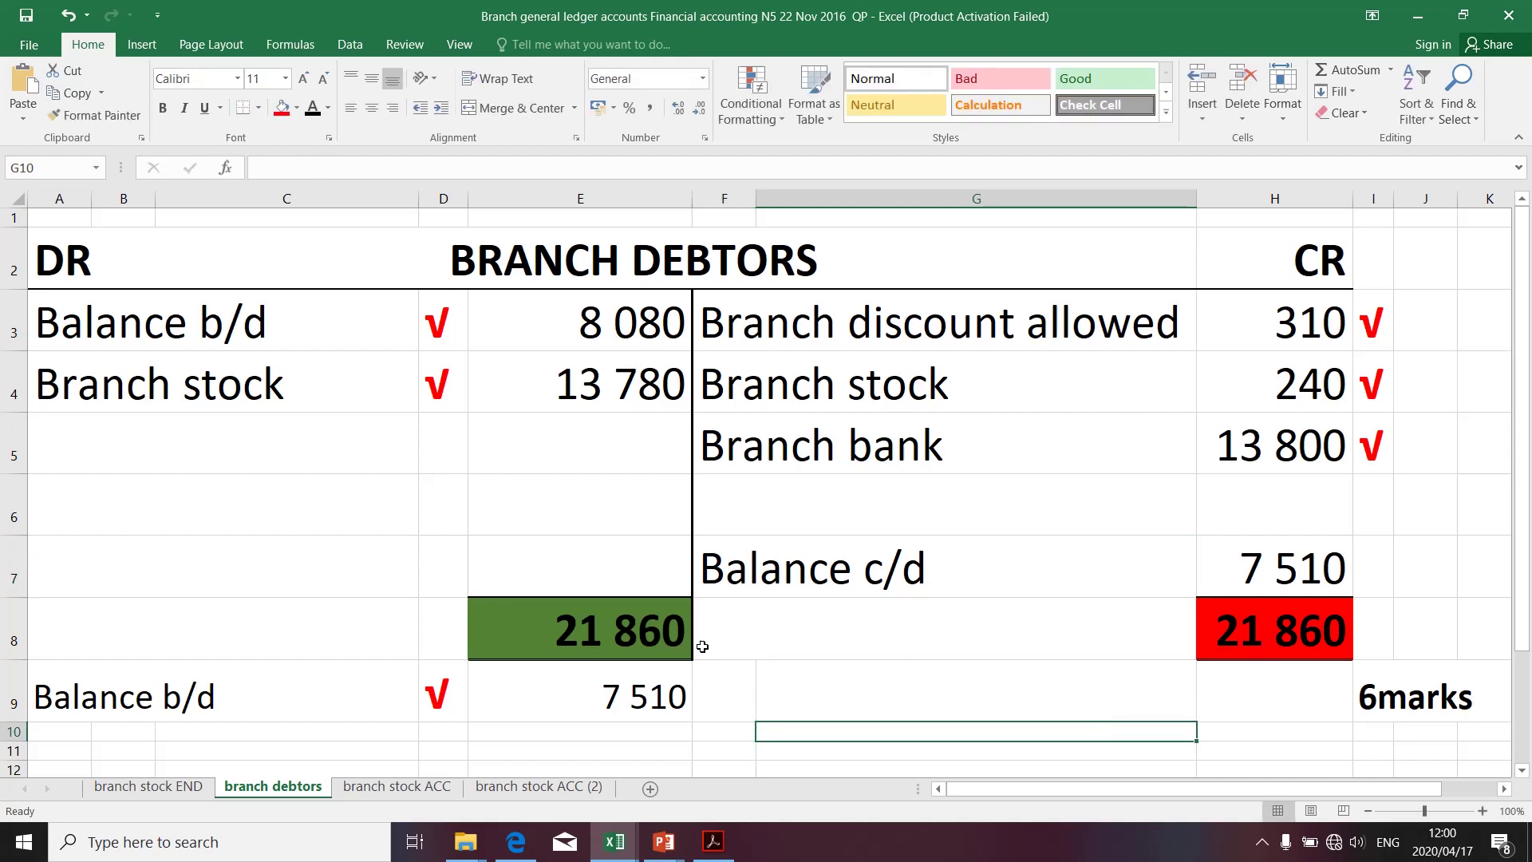
{"action": "left_click", "coordinate": [638, 642]}
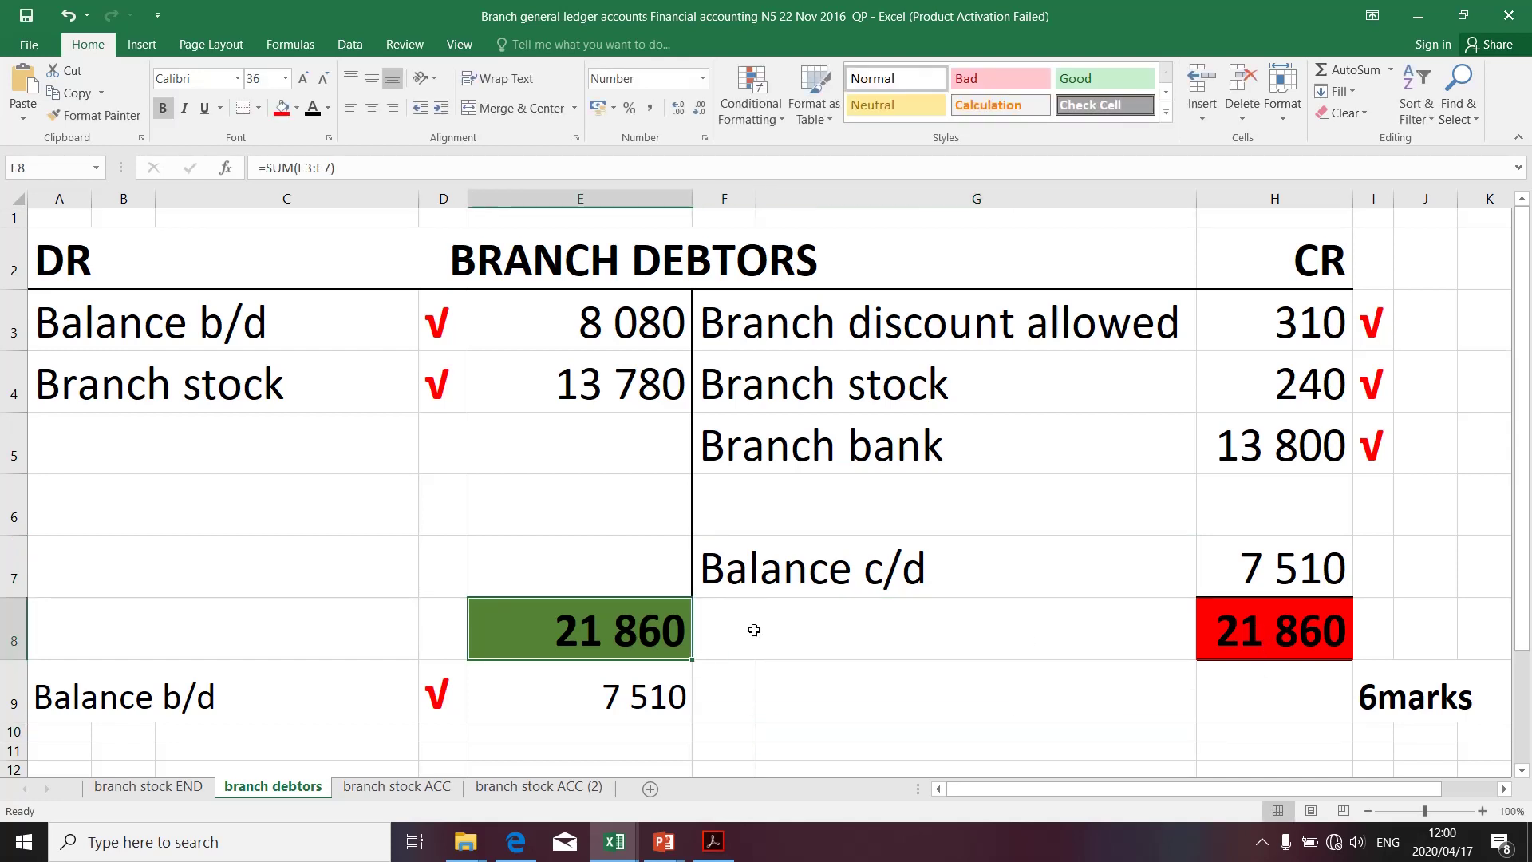
Step: Try green, then light green fill on the H8 credit total
{"action": "left_click", "coordinate": [1258, 644]}
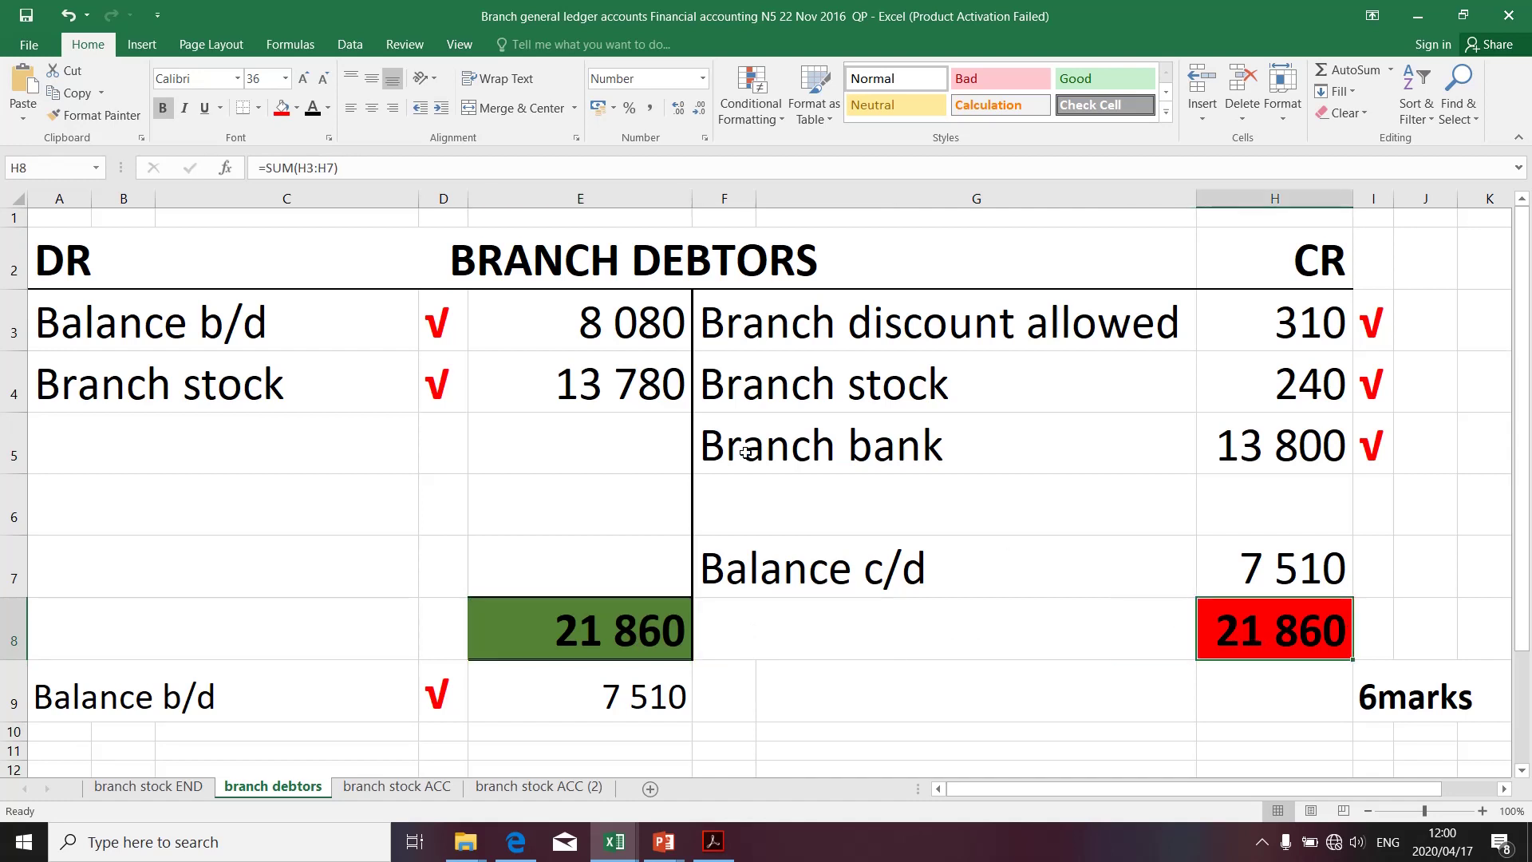
{"action": "left_click", "coordinate": [298, 114]}
{"action": "left_click", "coordinate": [375, 268]}
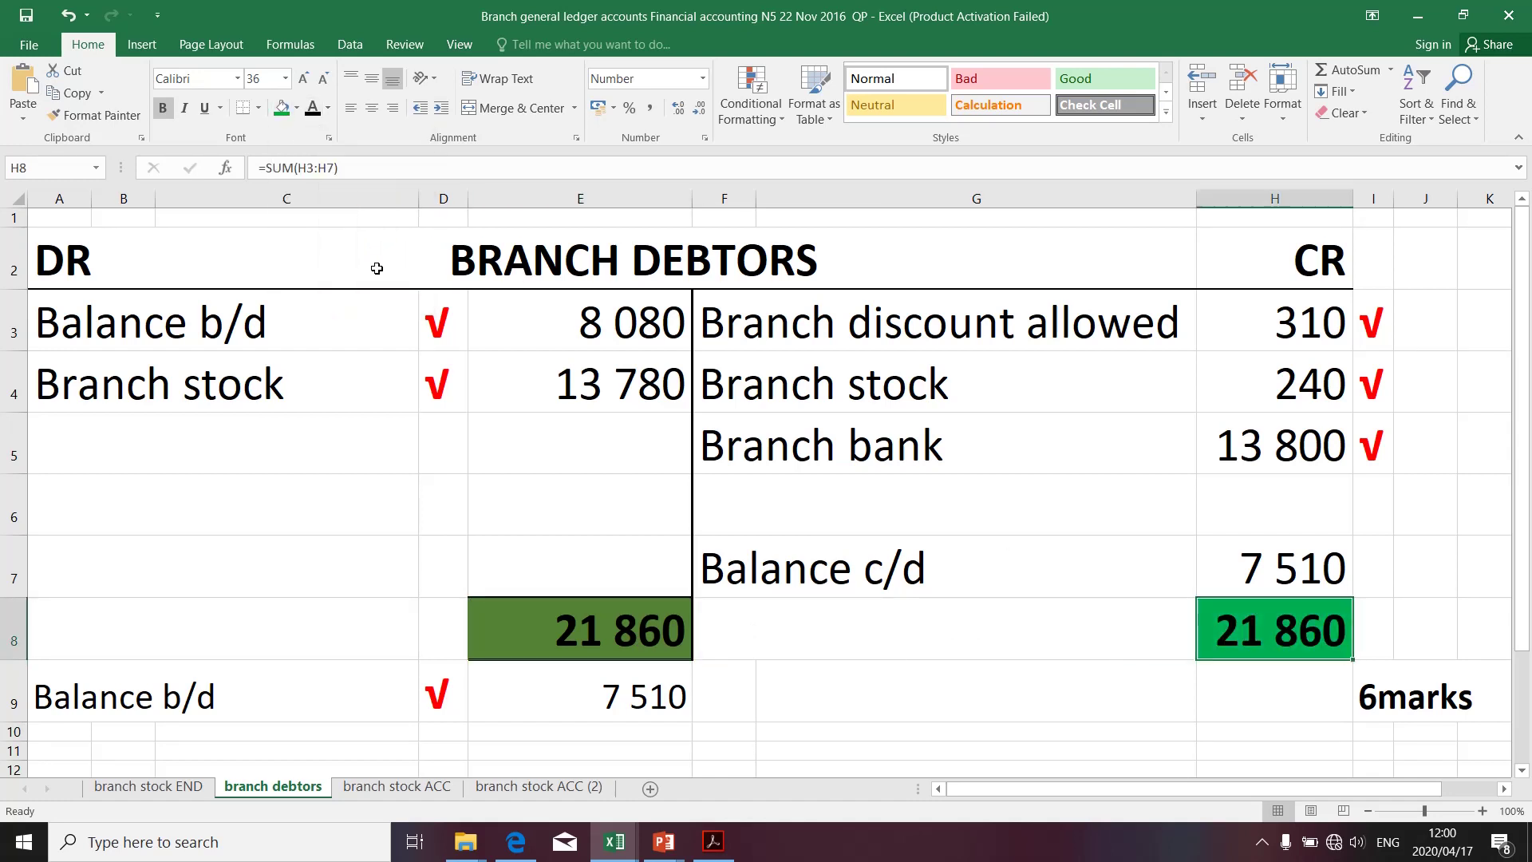
{"action": "left_click", "coordinate": [298, 112]}
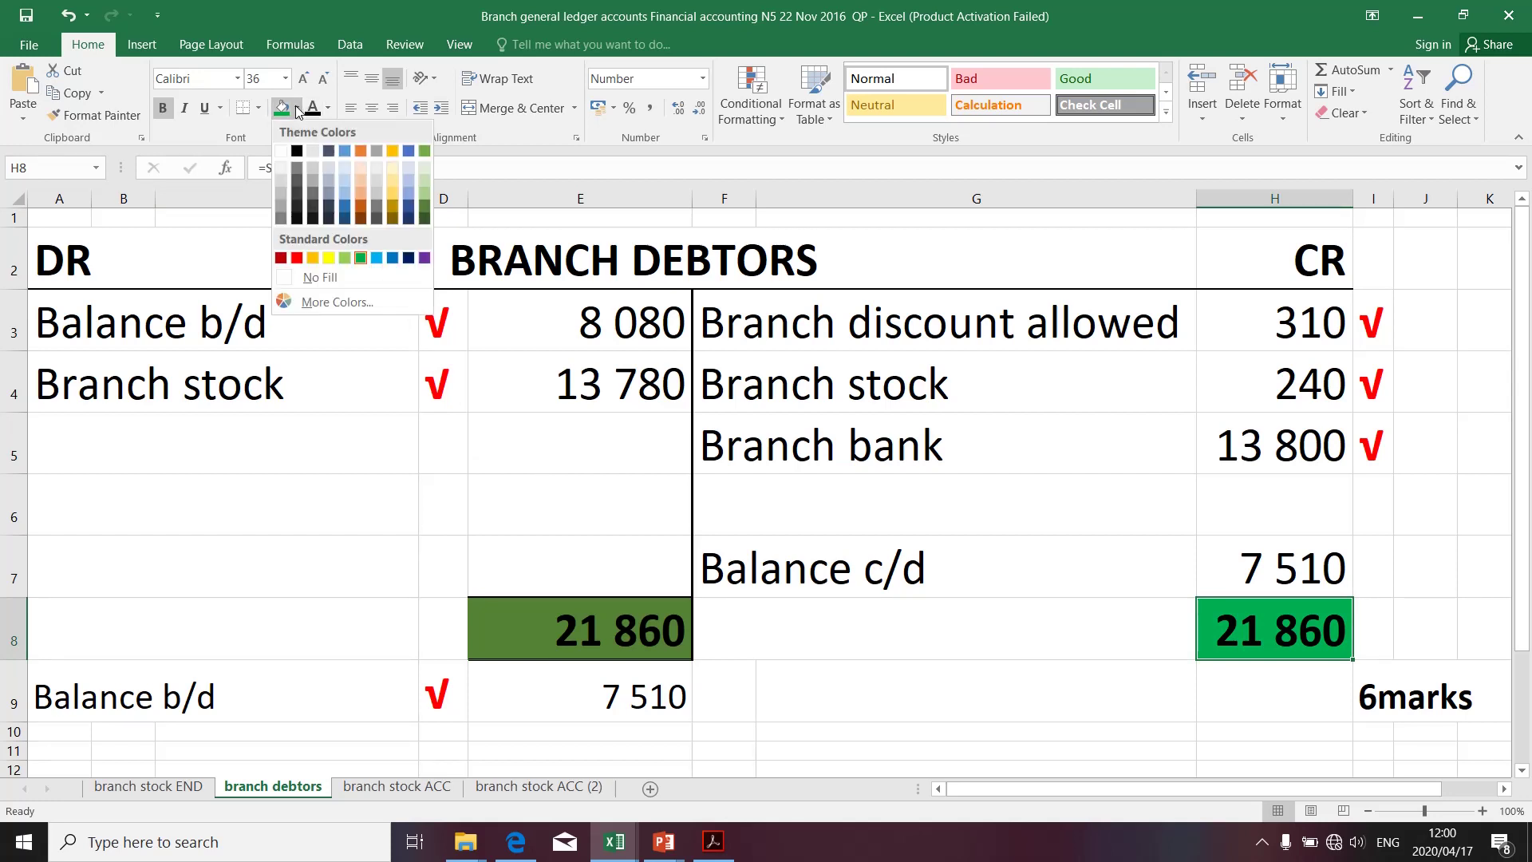
{"action": "left_click", "coordinate": [345, 259]}
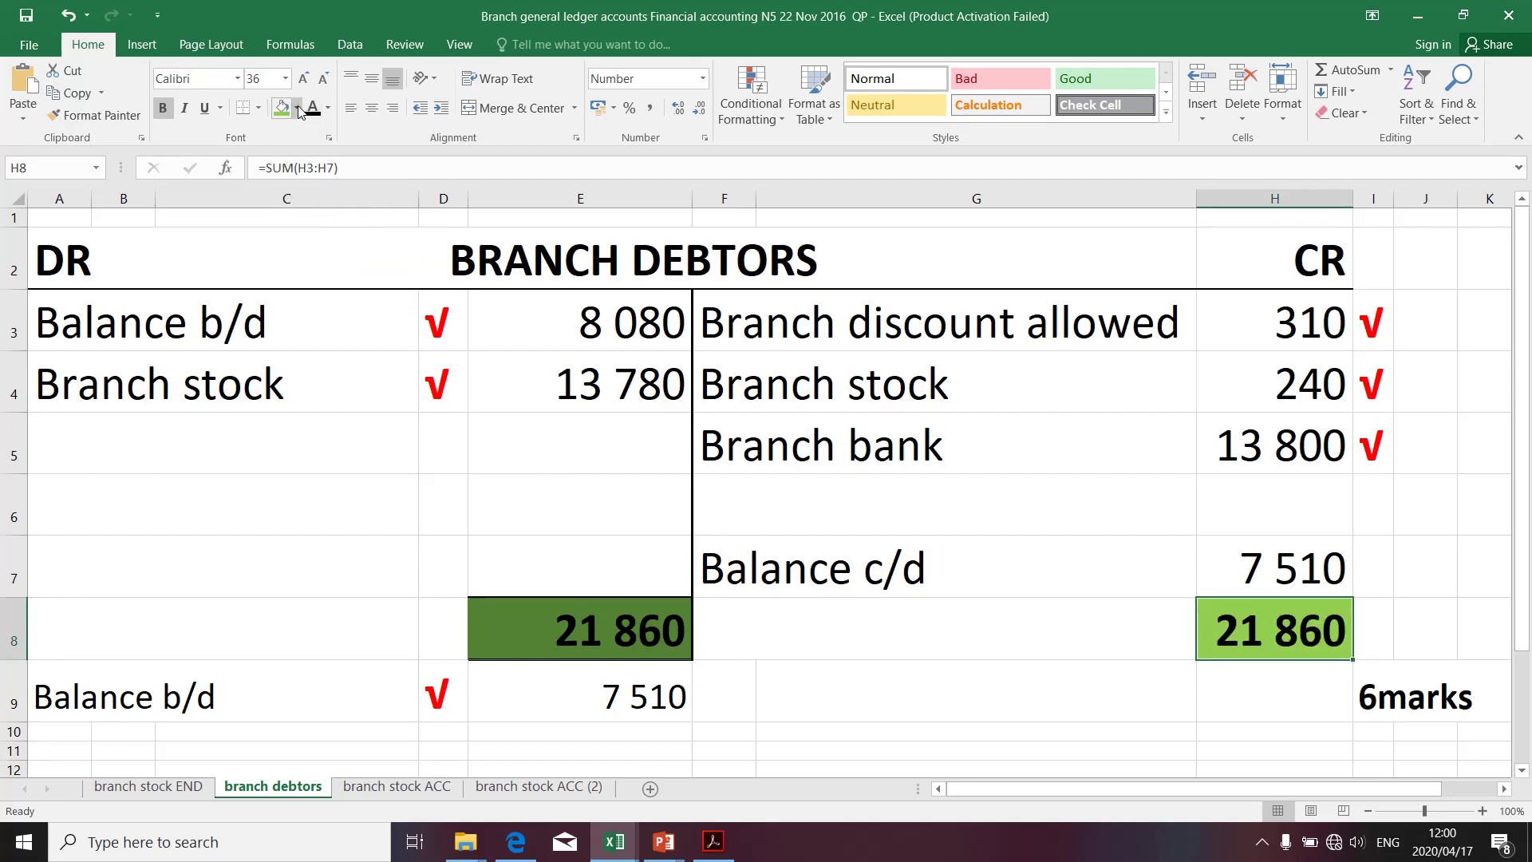
Step: Set the totals row E8:H8 to No Fill
{"action": "left_click_drag", "start_coordinate": [478, 631], "coordinate": [1233, 651]}
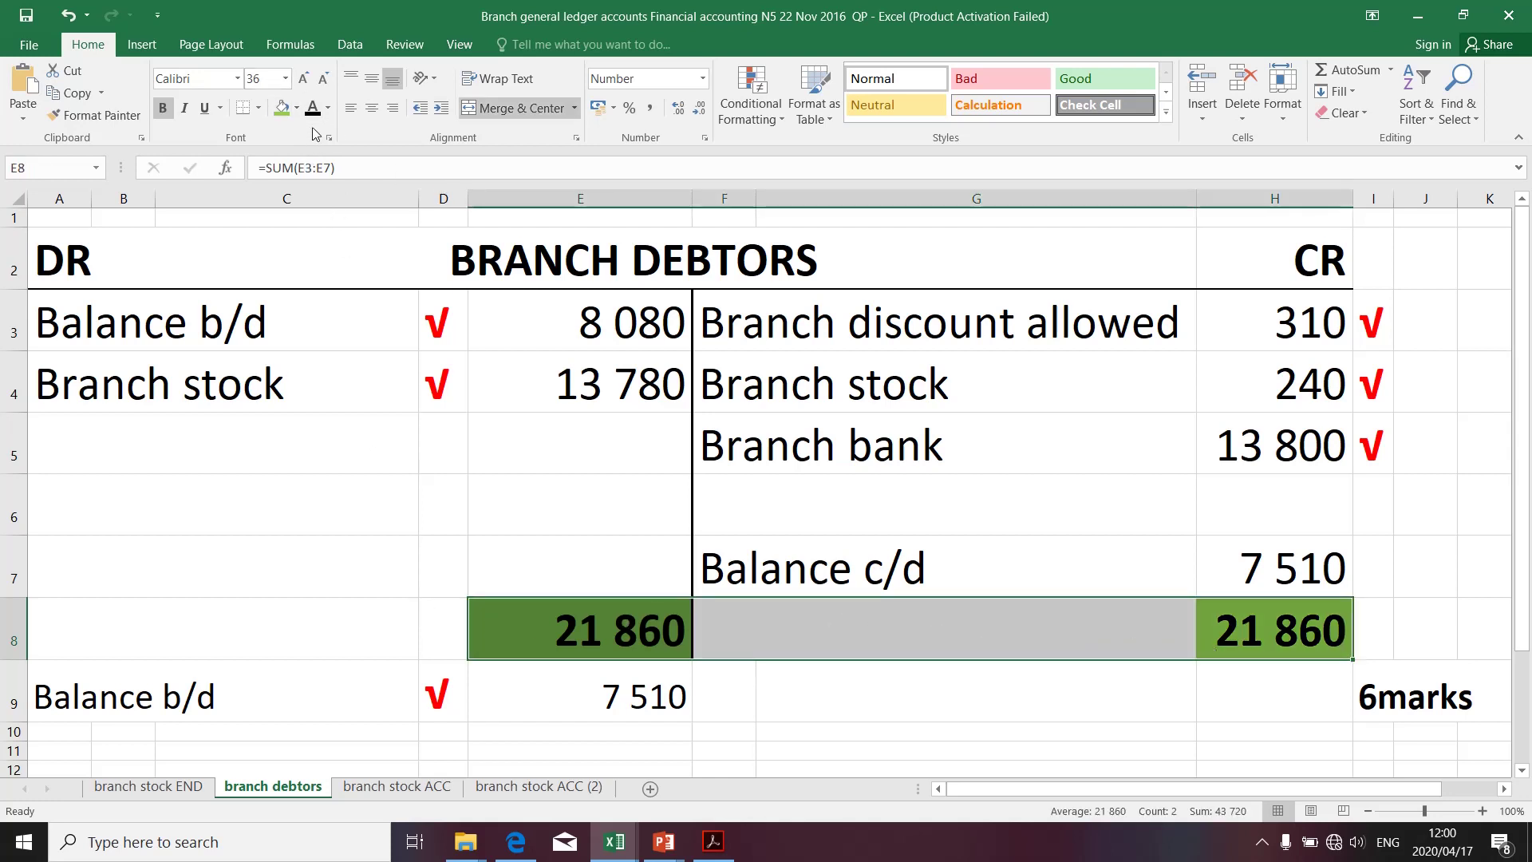
{"action": "left_click", "coordinate": [296, 108]}
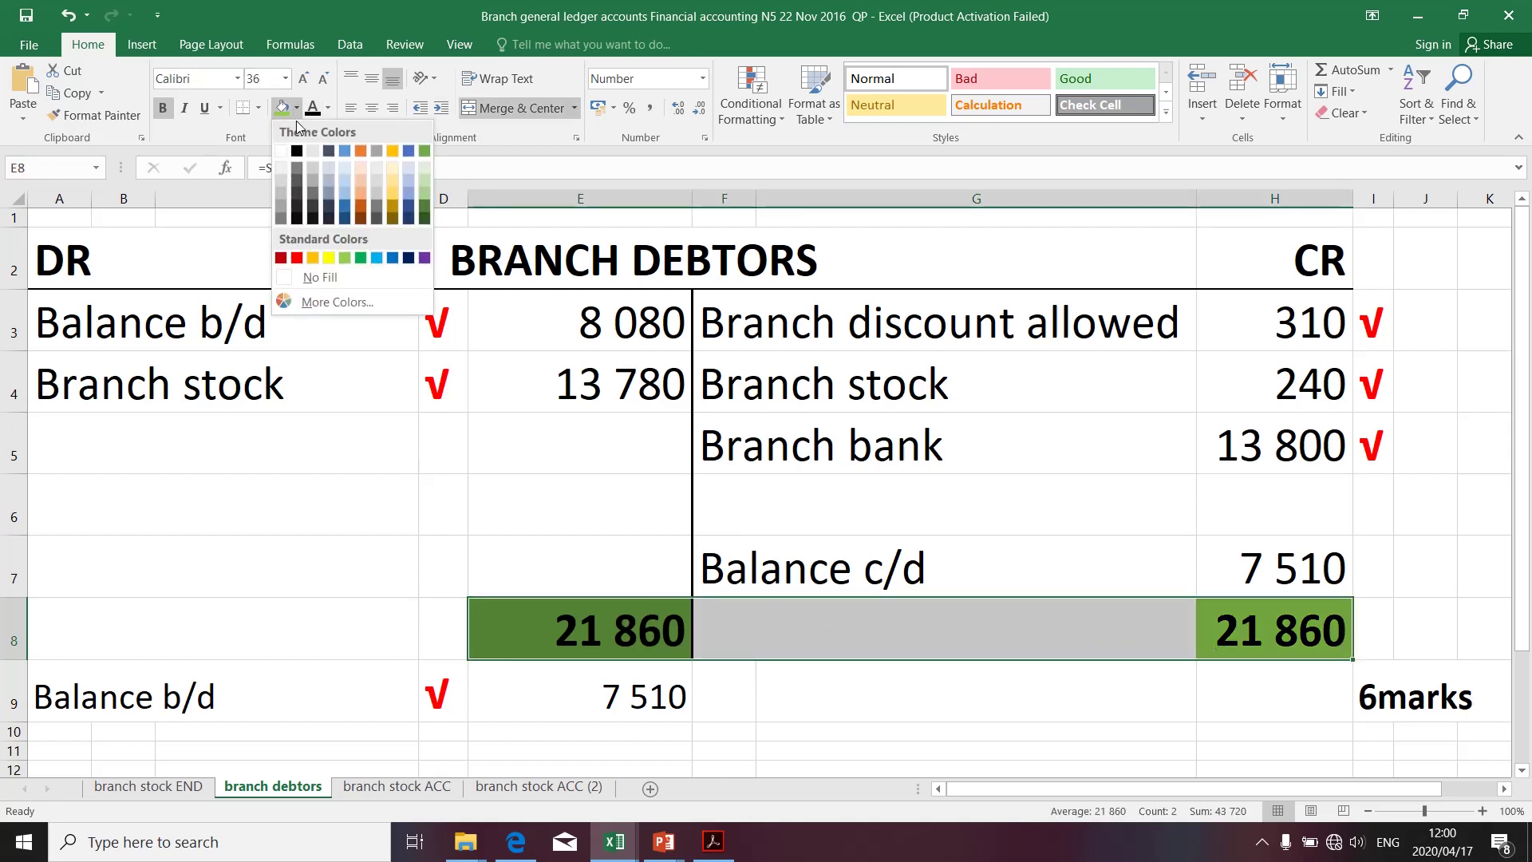
{"action": "left_click", "coordinate": [331, 279]}
{"action": "left_click", "coordinate": [749, 750]}
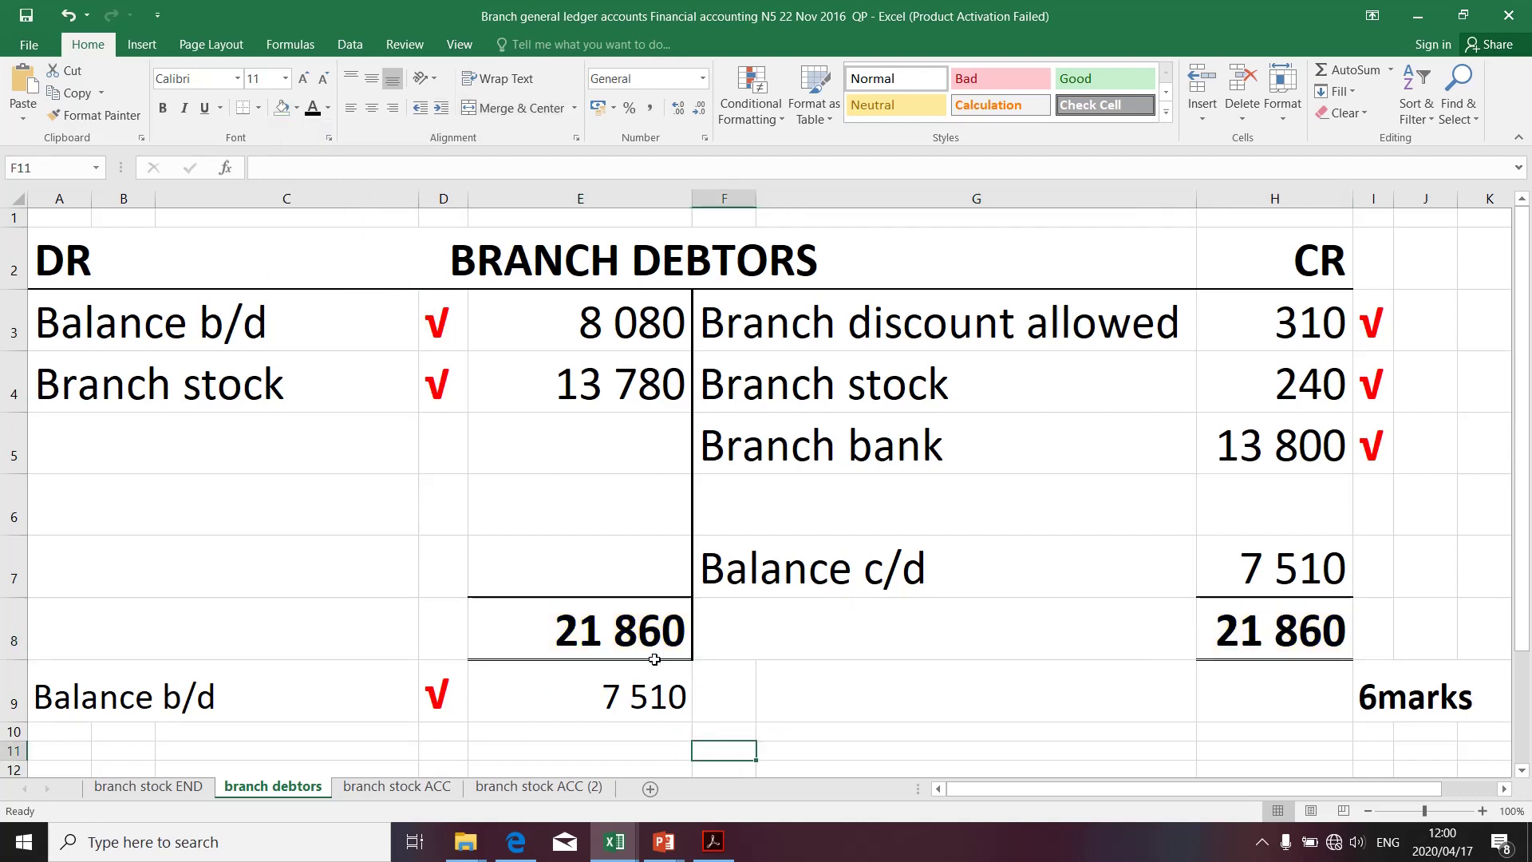
{"action": "left_click", "coordinate": [638, 650]}
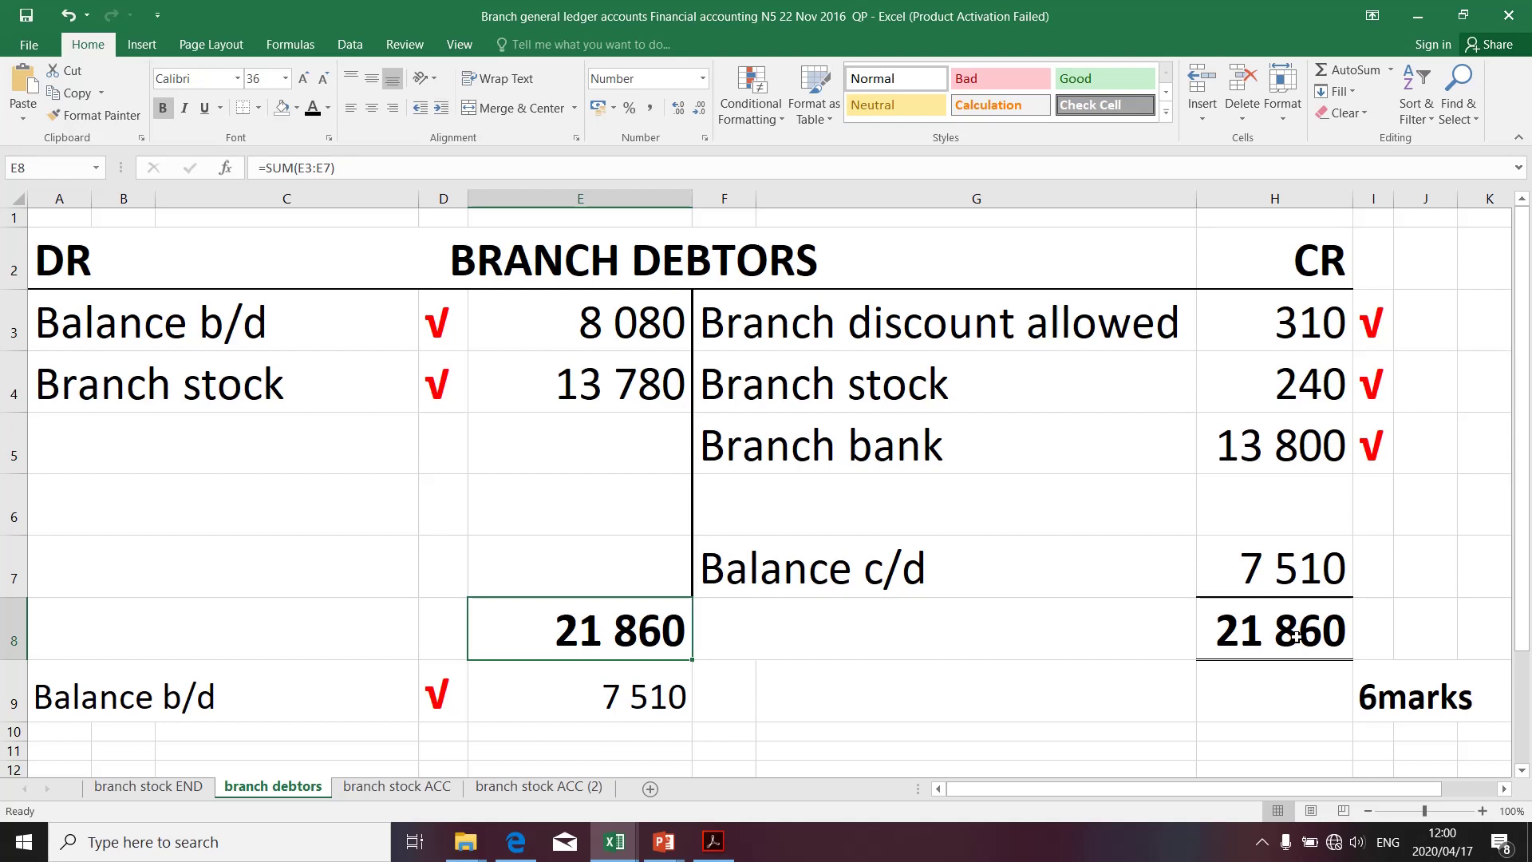
{"action": "left_click", "coordinate": [1279, 566]}
{"action": "left_click", "coordinate": [637, 699]}
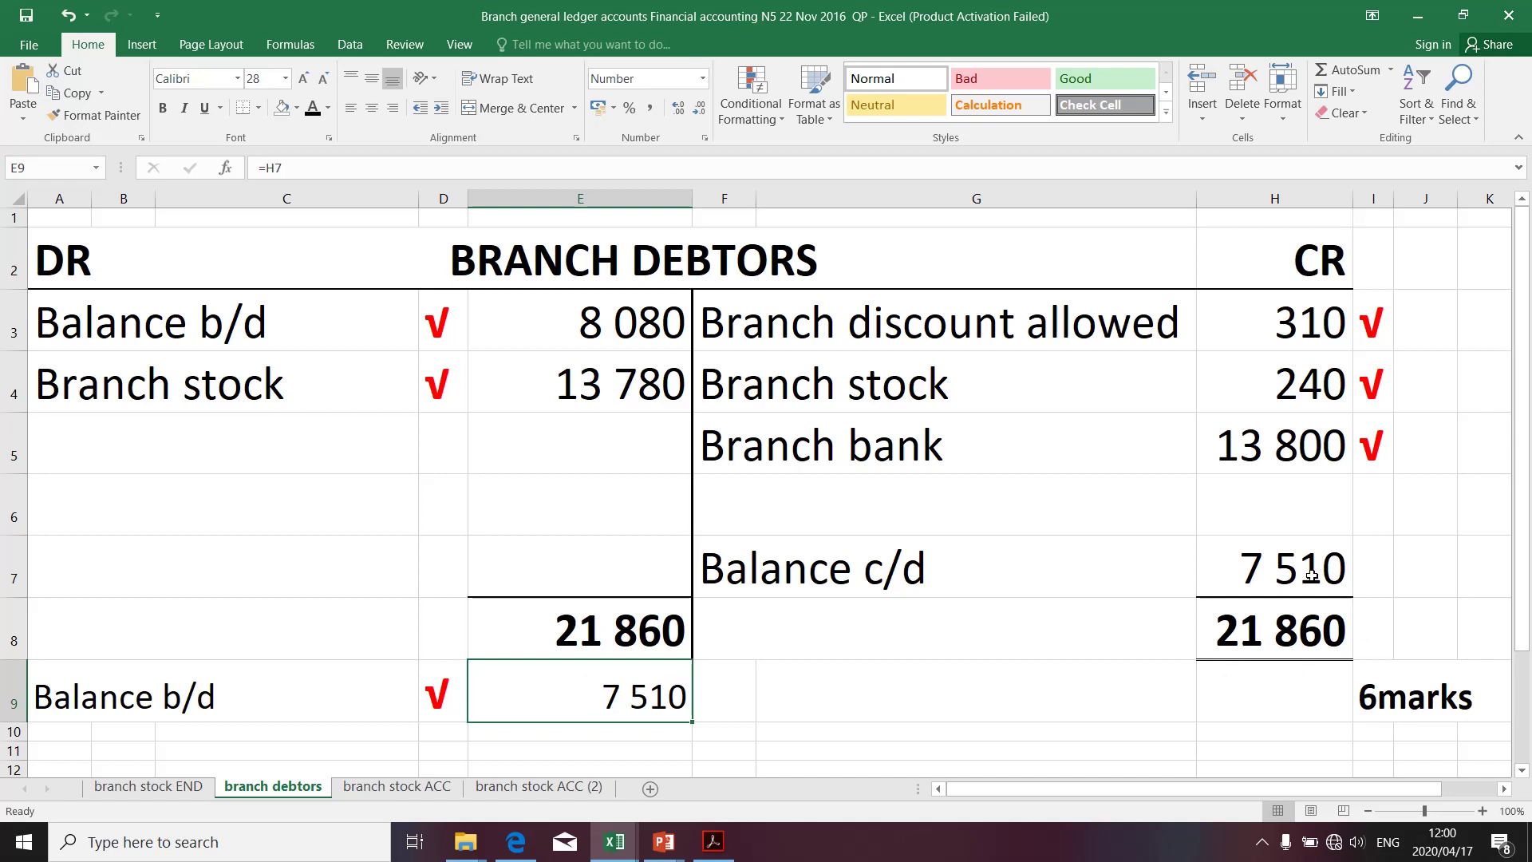
{"action": "left_click", "coordinate": [1019, 692]}
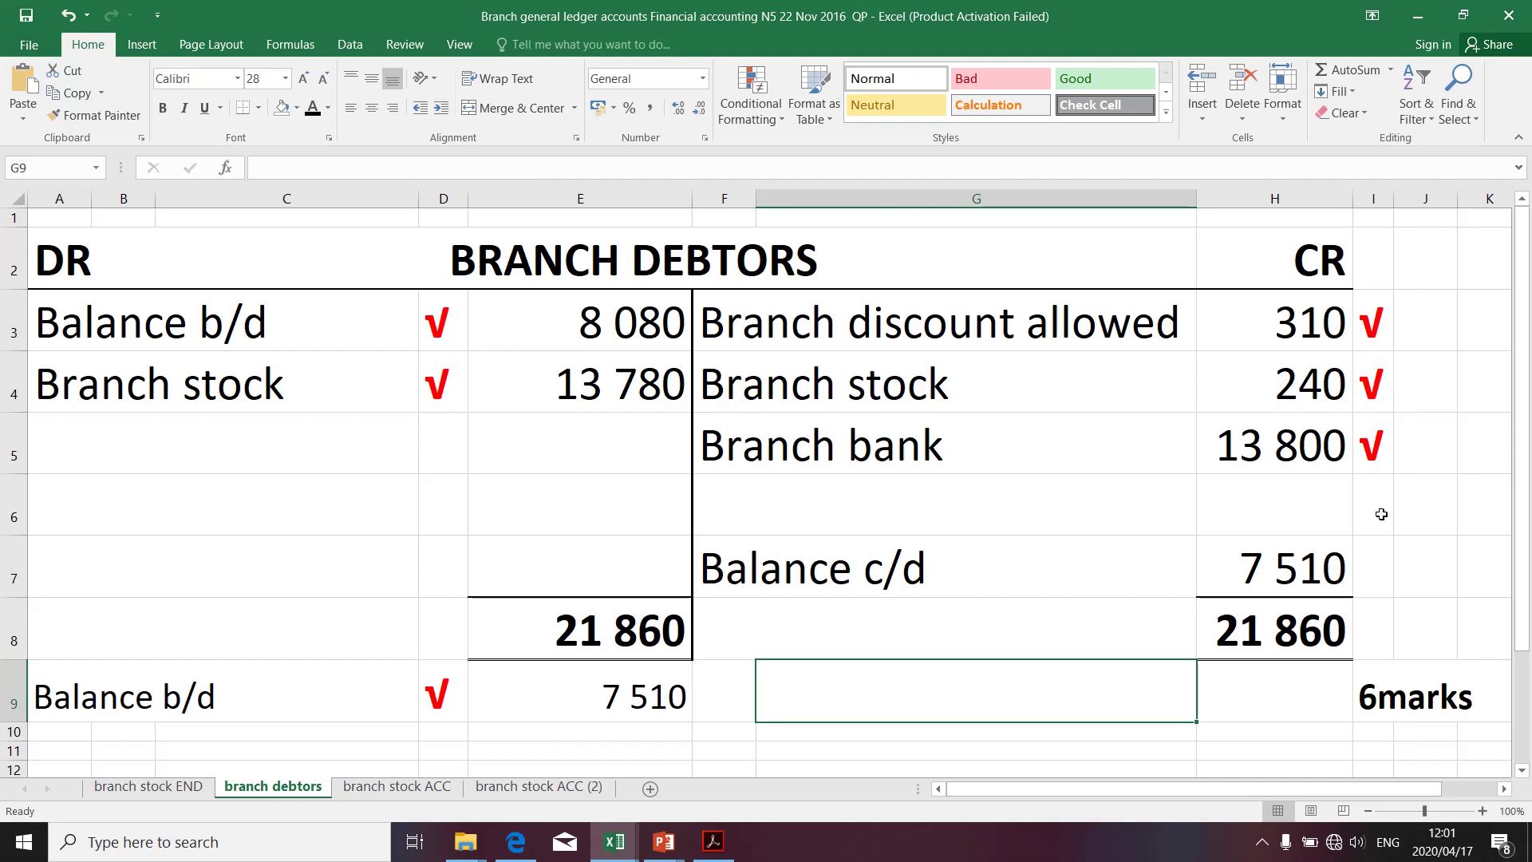
Step: Finish the slide show at the presenter's details slide and show the ActivePresenter Recording Toolbar
{"action": "key", "text": "alt+Tab"}
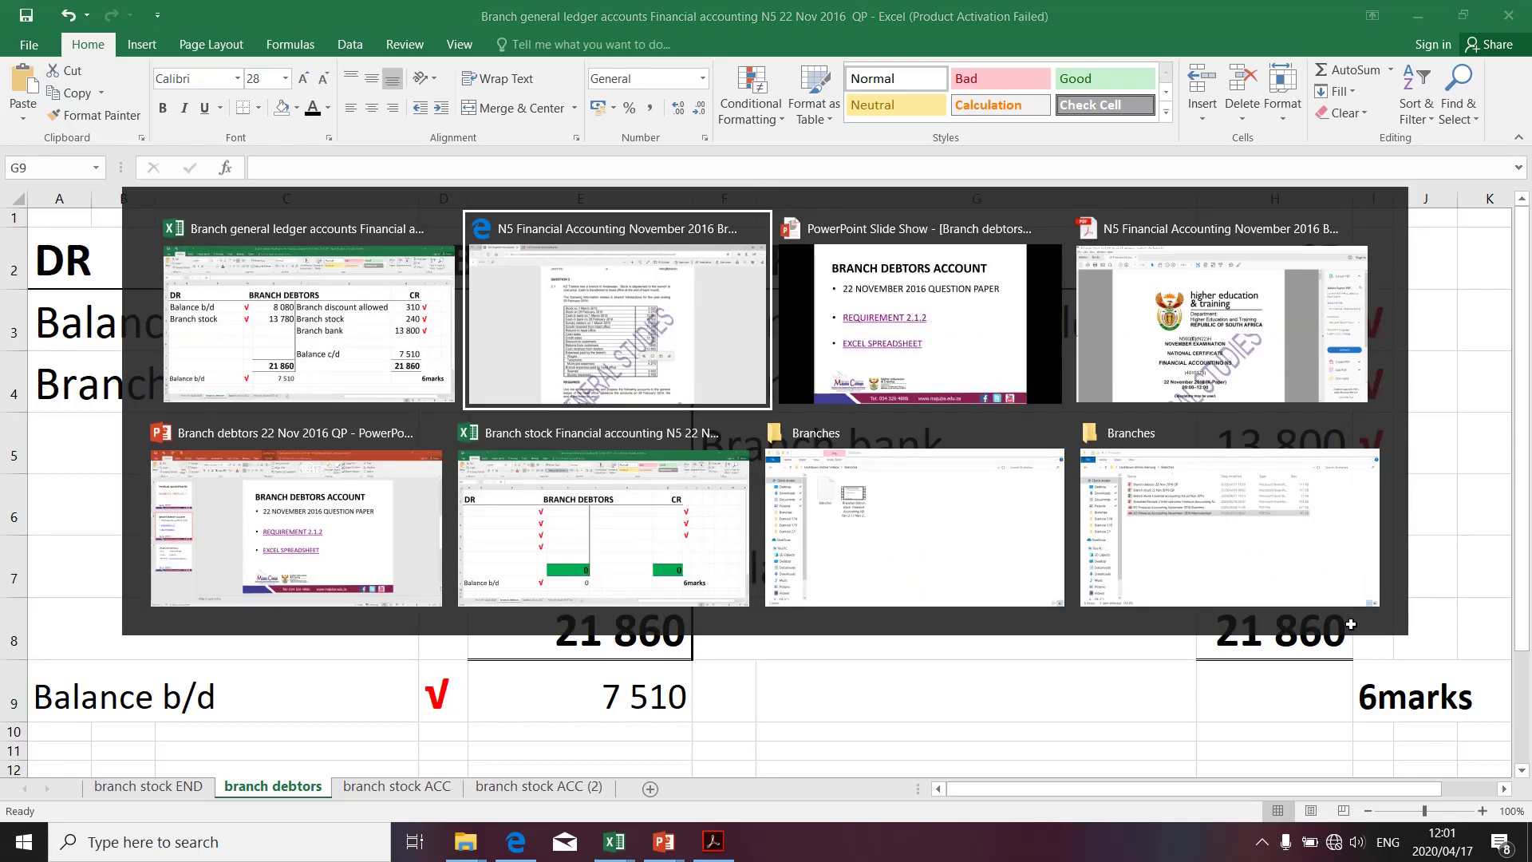
{"action": "key", "text": "alt+Tab"}
{"action": "left_click", "coordinate": [1070, 519]}
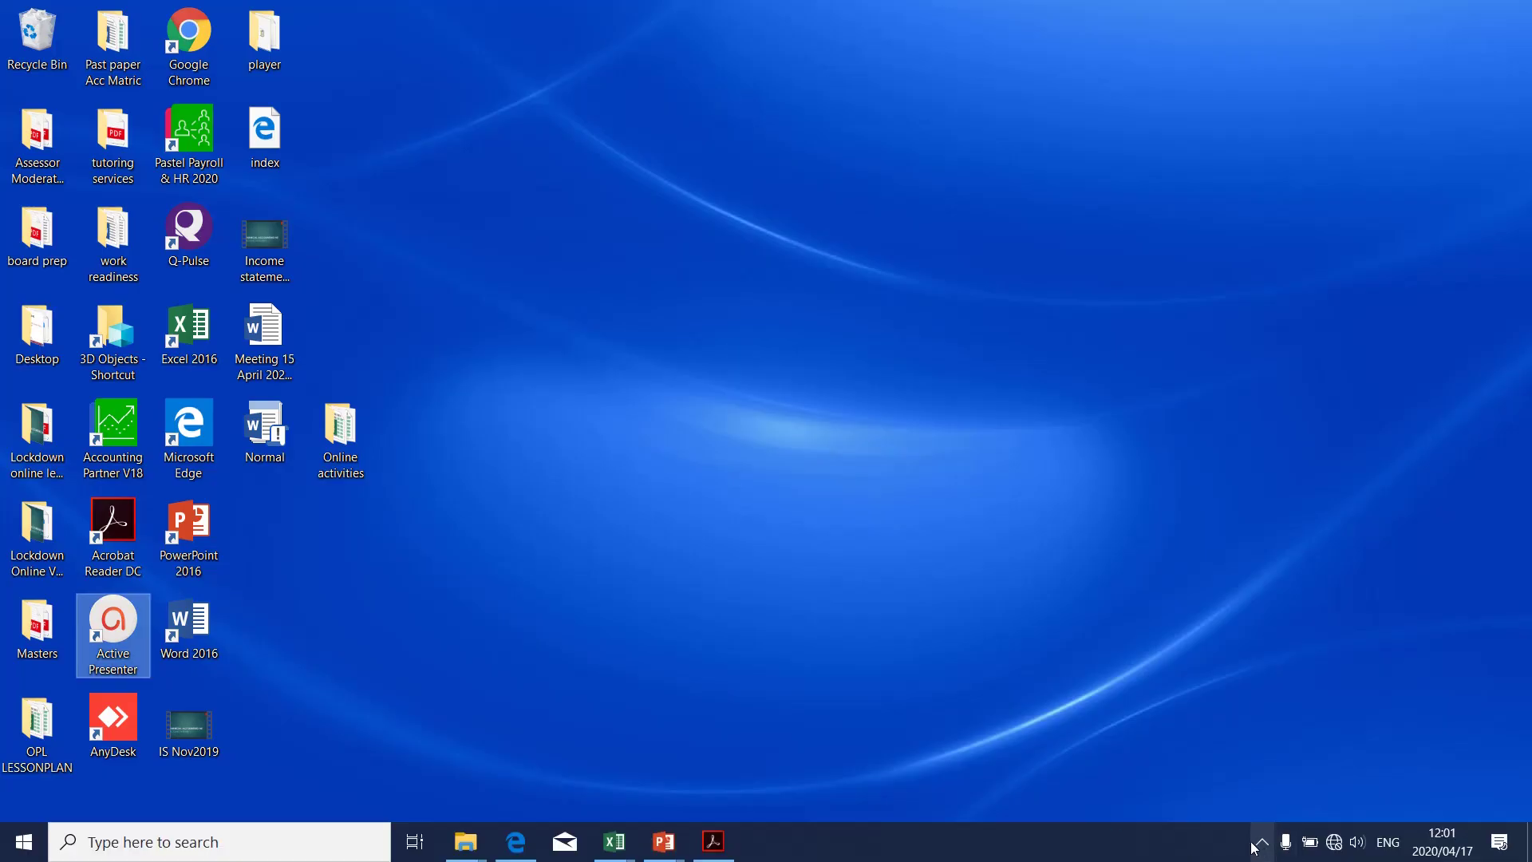
{"action": "left_click", "coordinate": [1262, 840]}
{"action": "left_click", "coordinate": [1222, 801]}
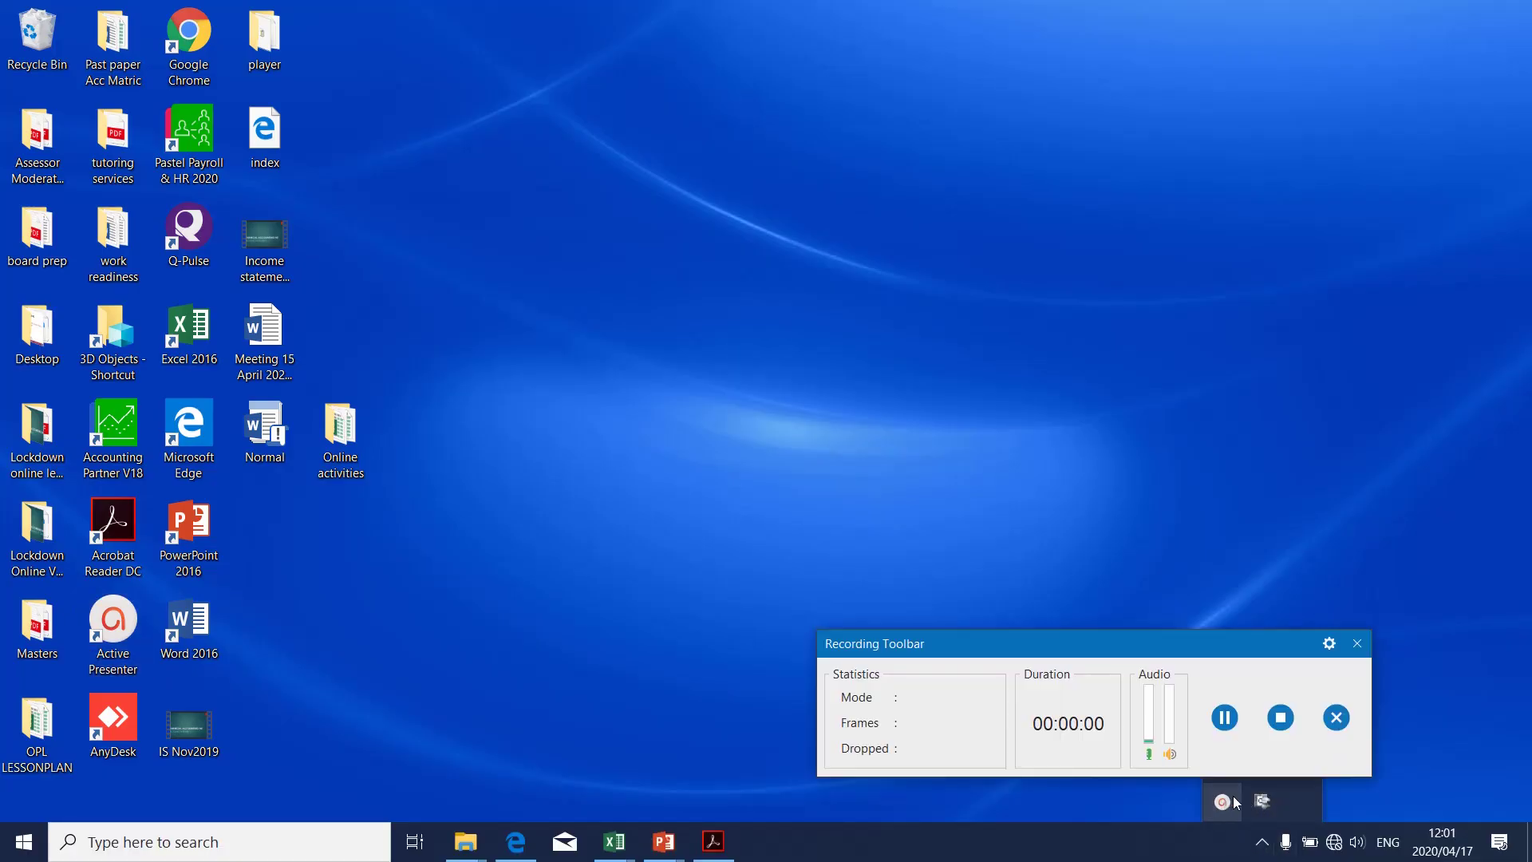